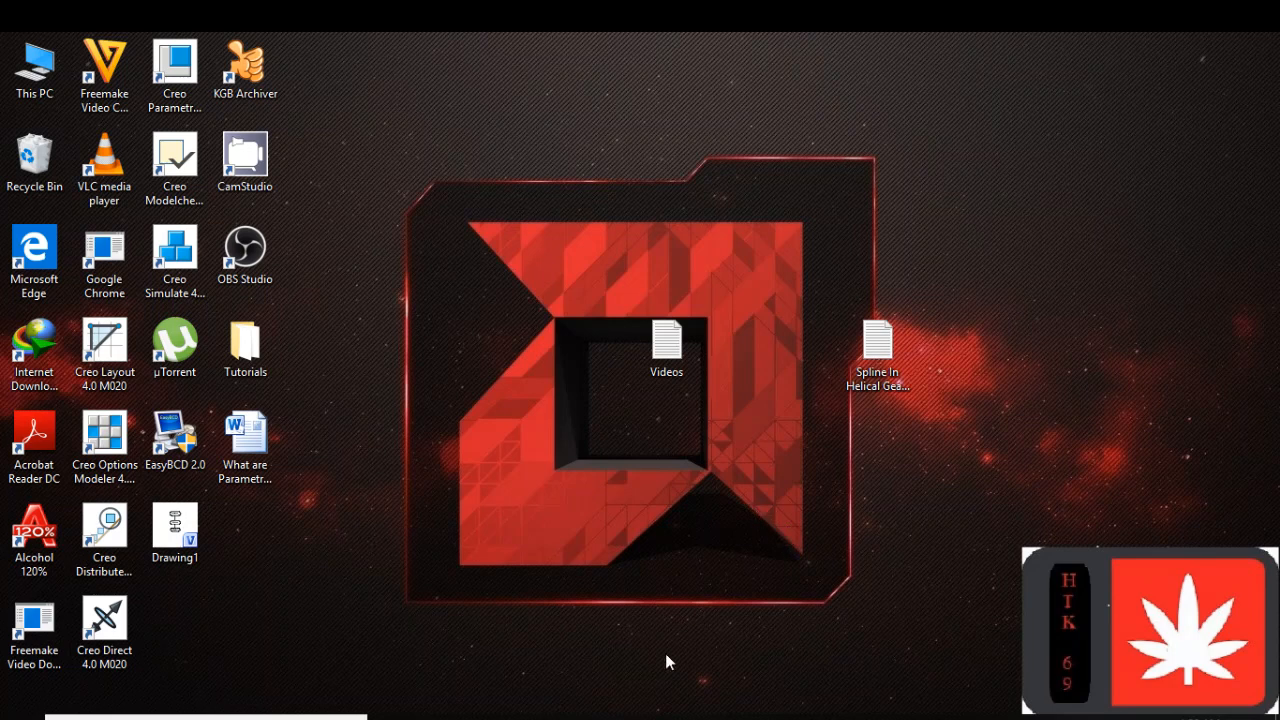
Review the spline parameters in the Word document and the parameters, relations and chamfer note in the Spline In Helical Gears_Relations text file
left_click(666, 716)
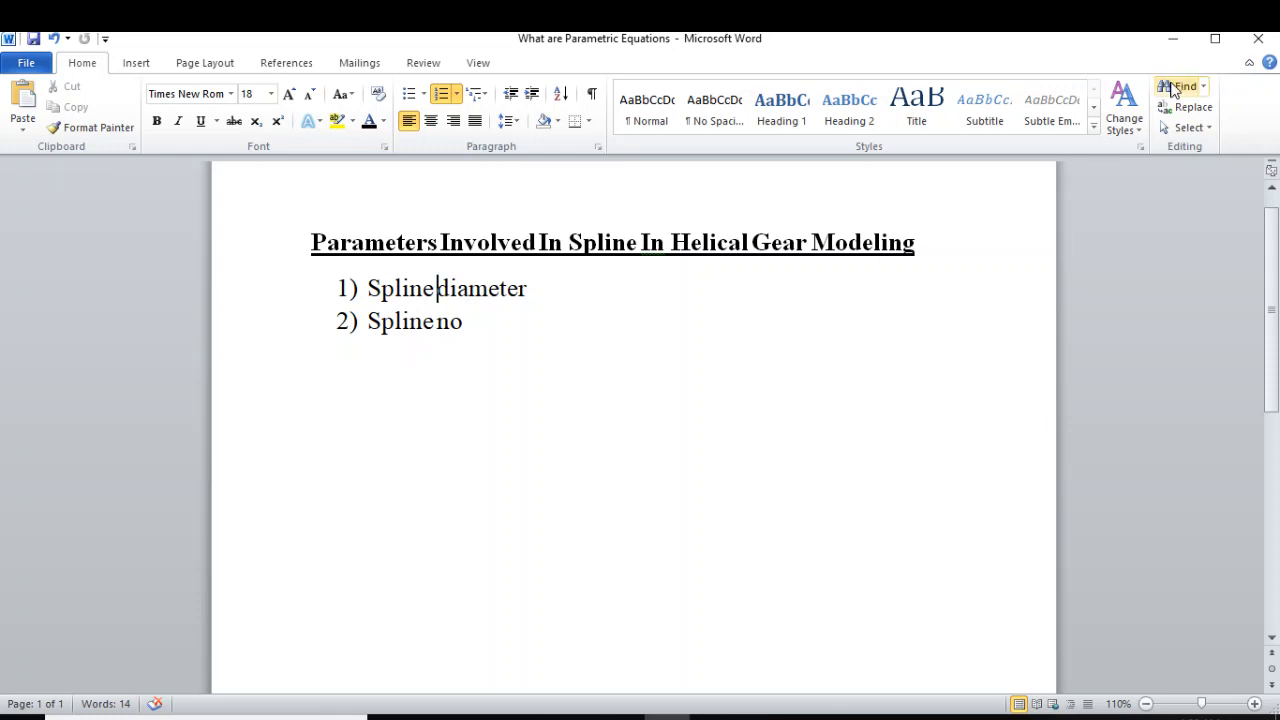
left_click(1173, 38)
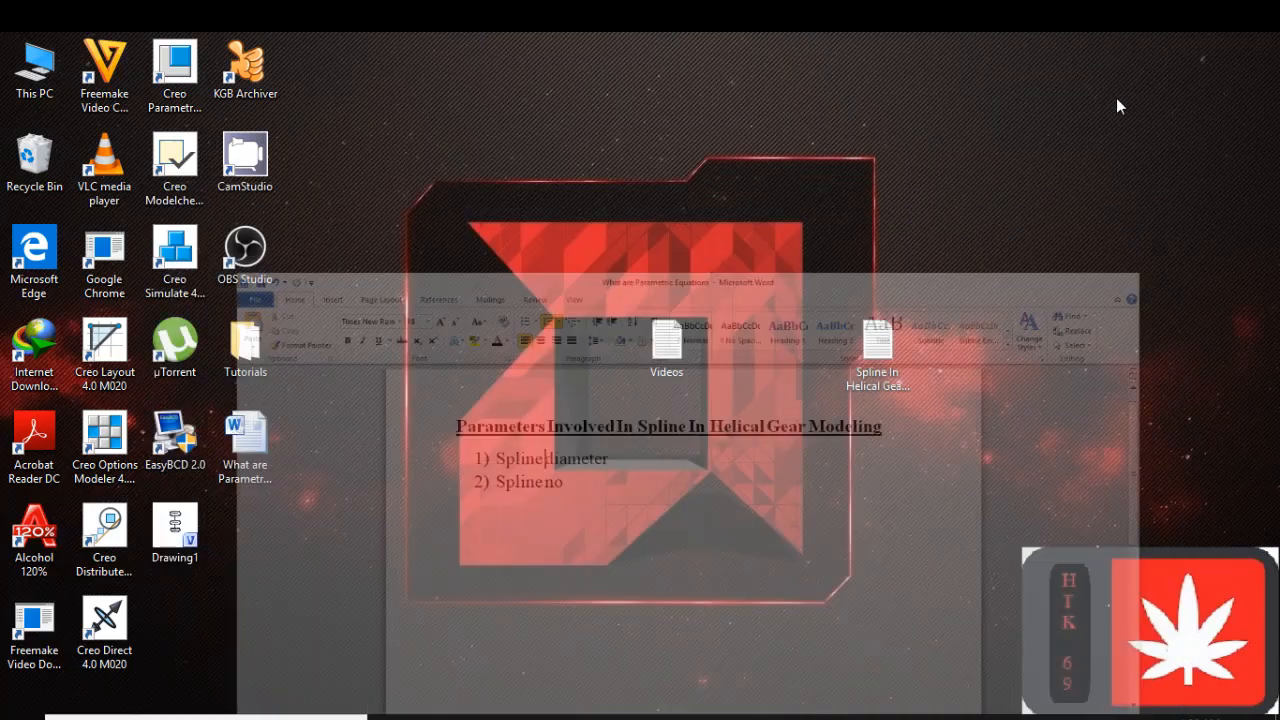
left_click(940, 717)
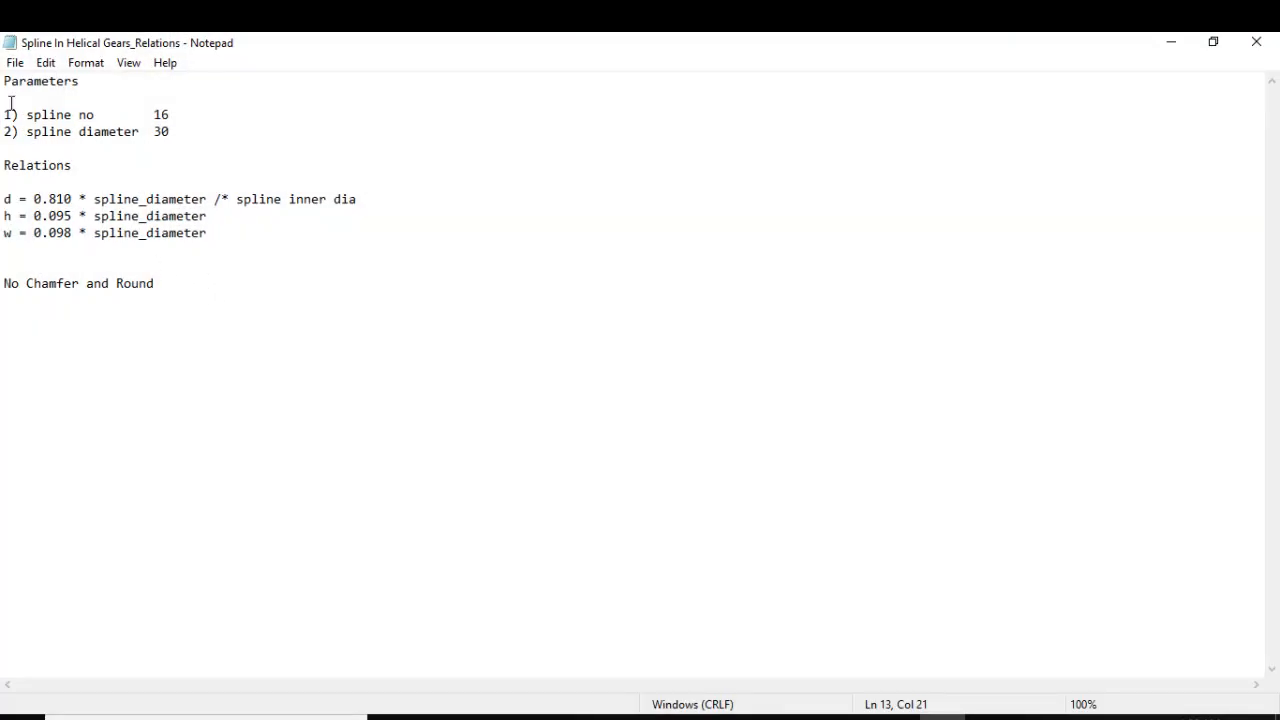
left_click_drag(5, 93, 3, 286)
left_click(186, 286)
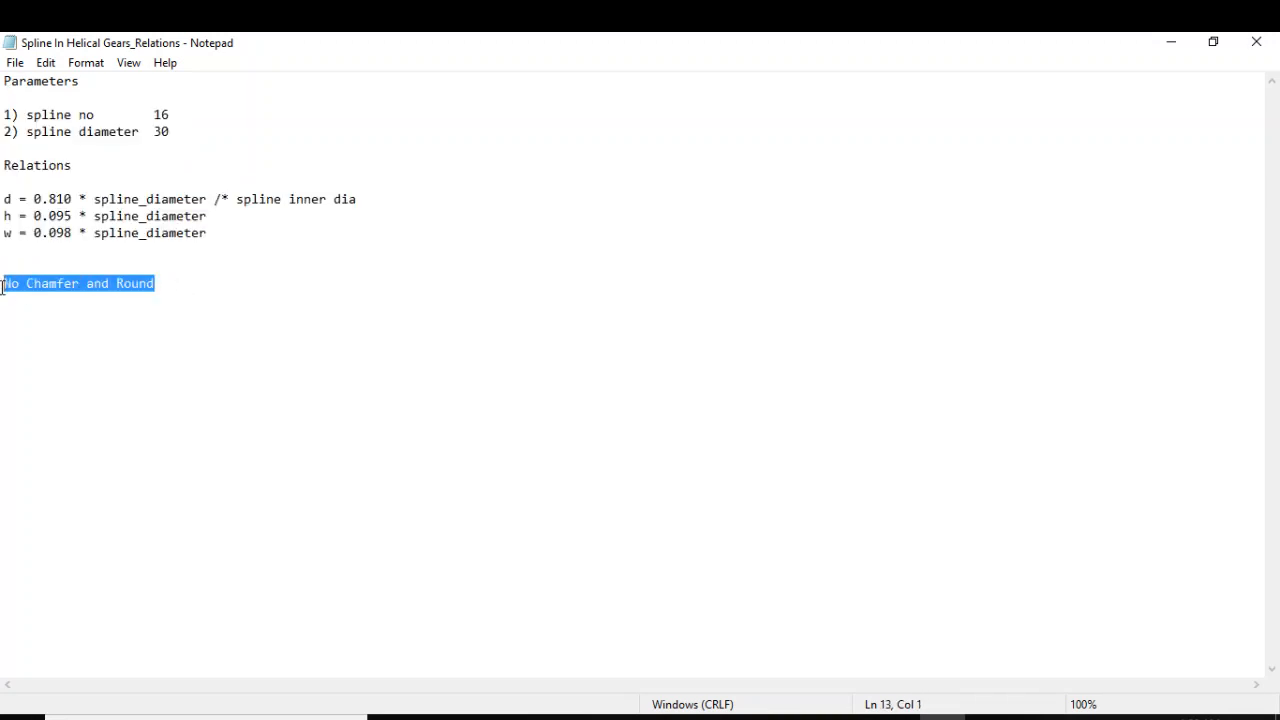
left_click(213, 294)
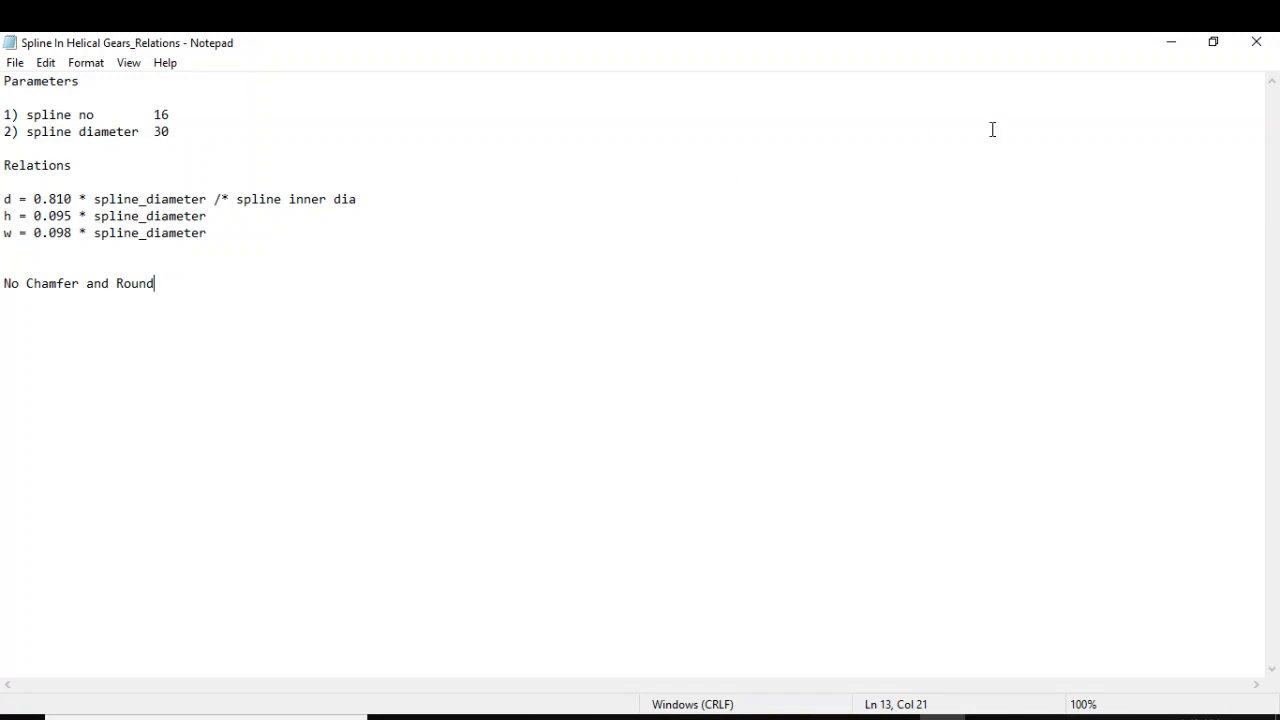
left_click(1171, 42)
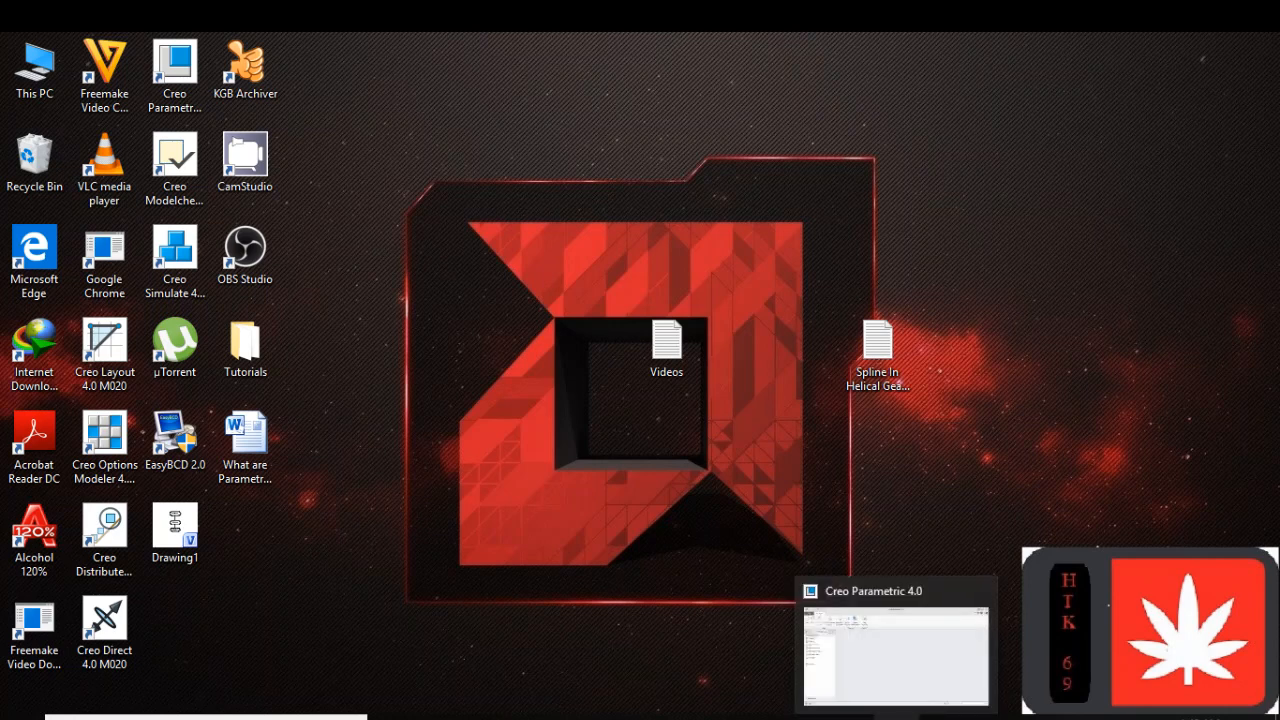
Switch to Creo Parametric and open the part h_1.prt from the Belt And Pulley Drive folder
left_click(896, 716)
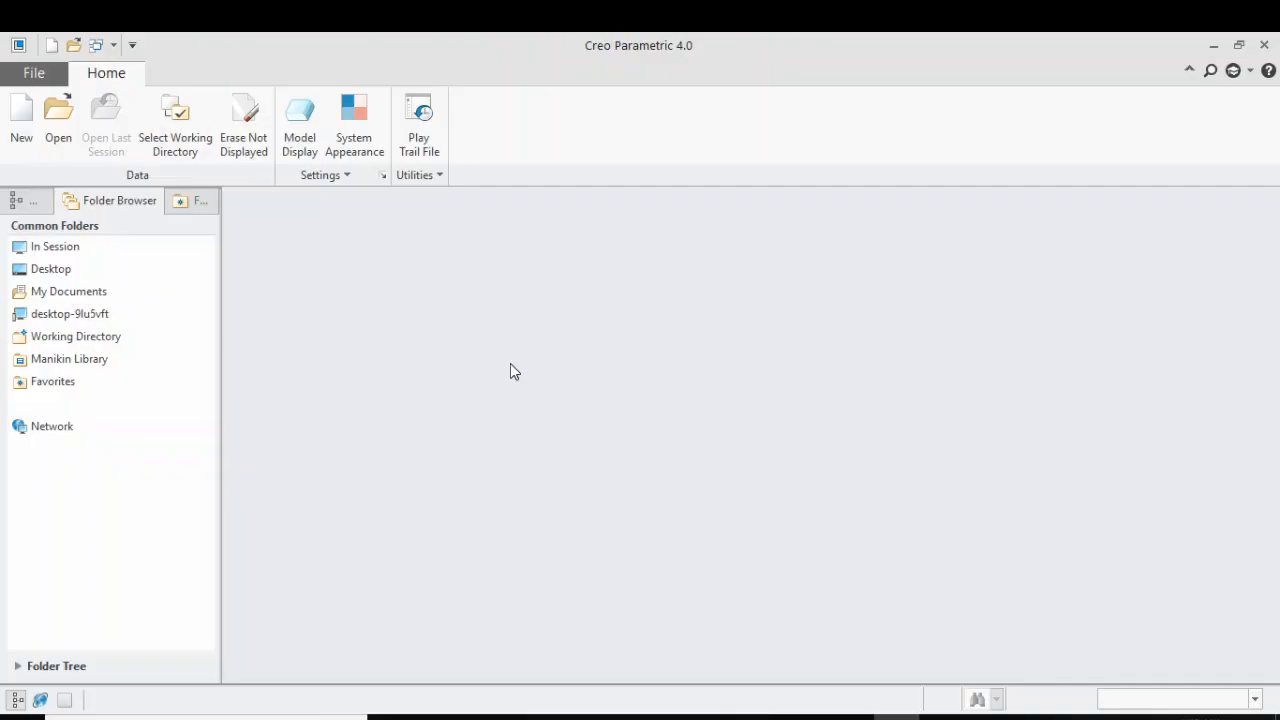
left_click(66, 136)
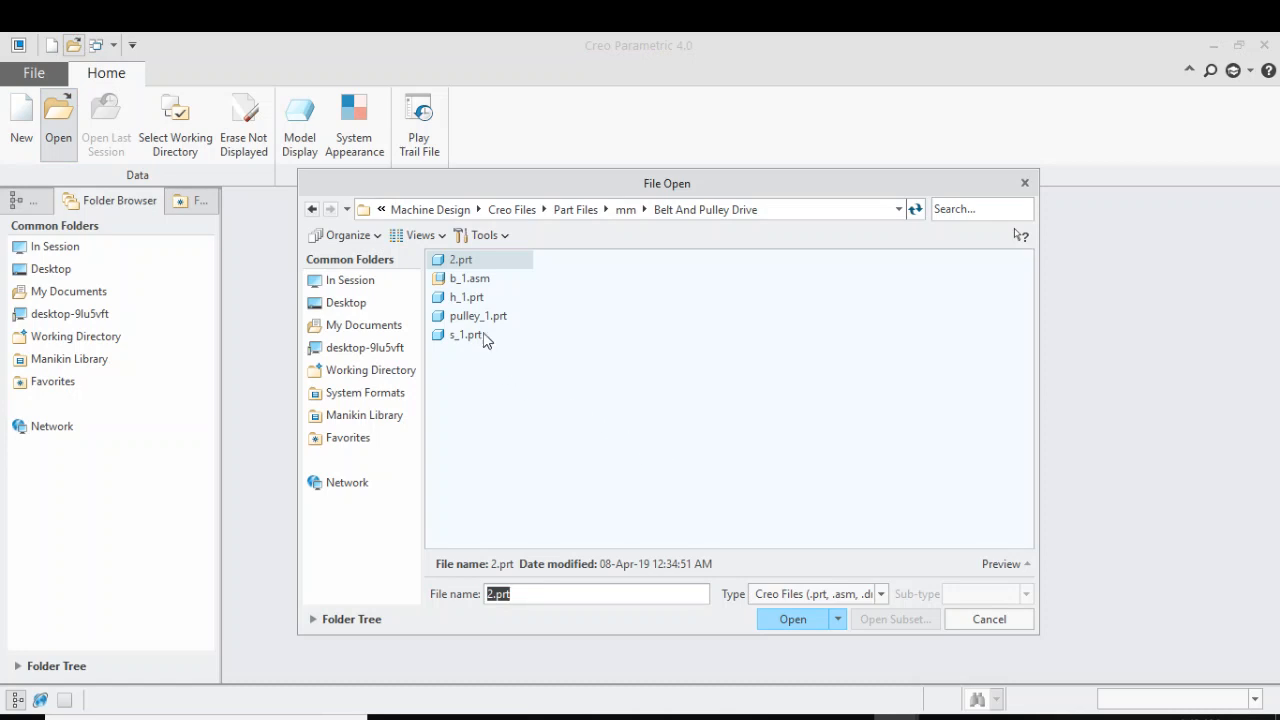
left_click(471, 301)
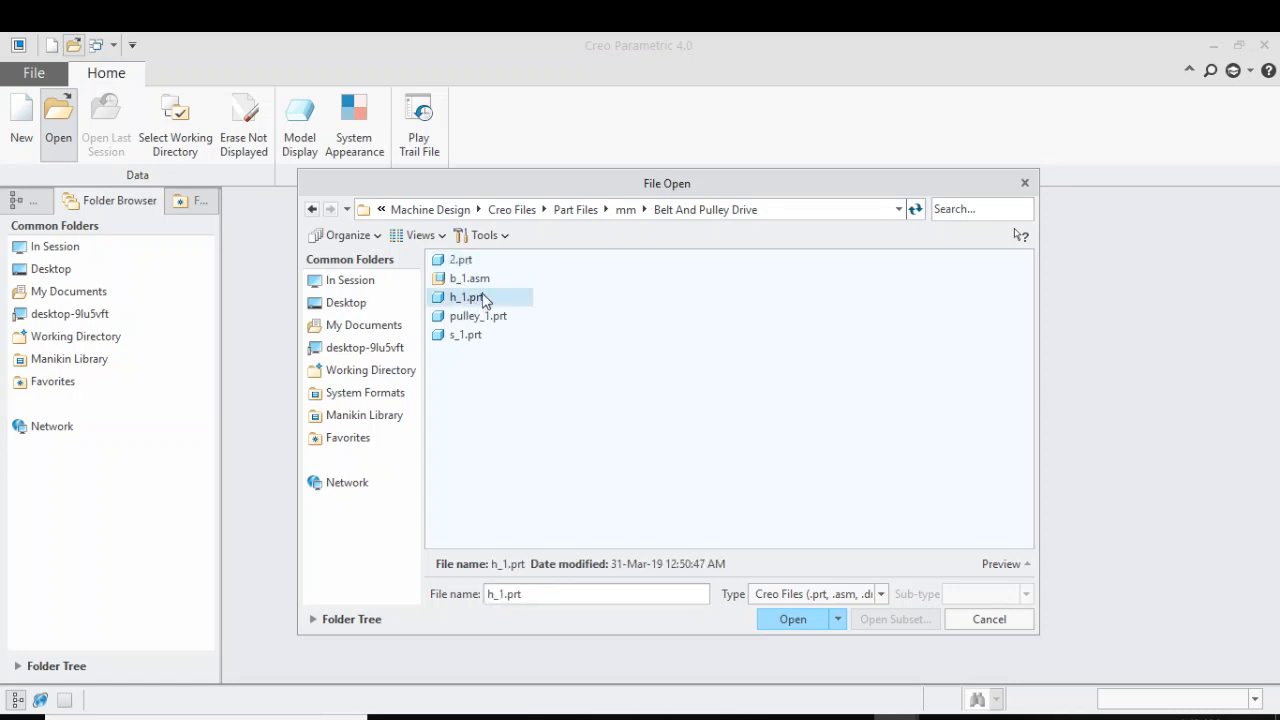
left_click(792, 620)
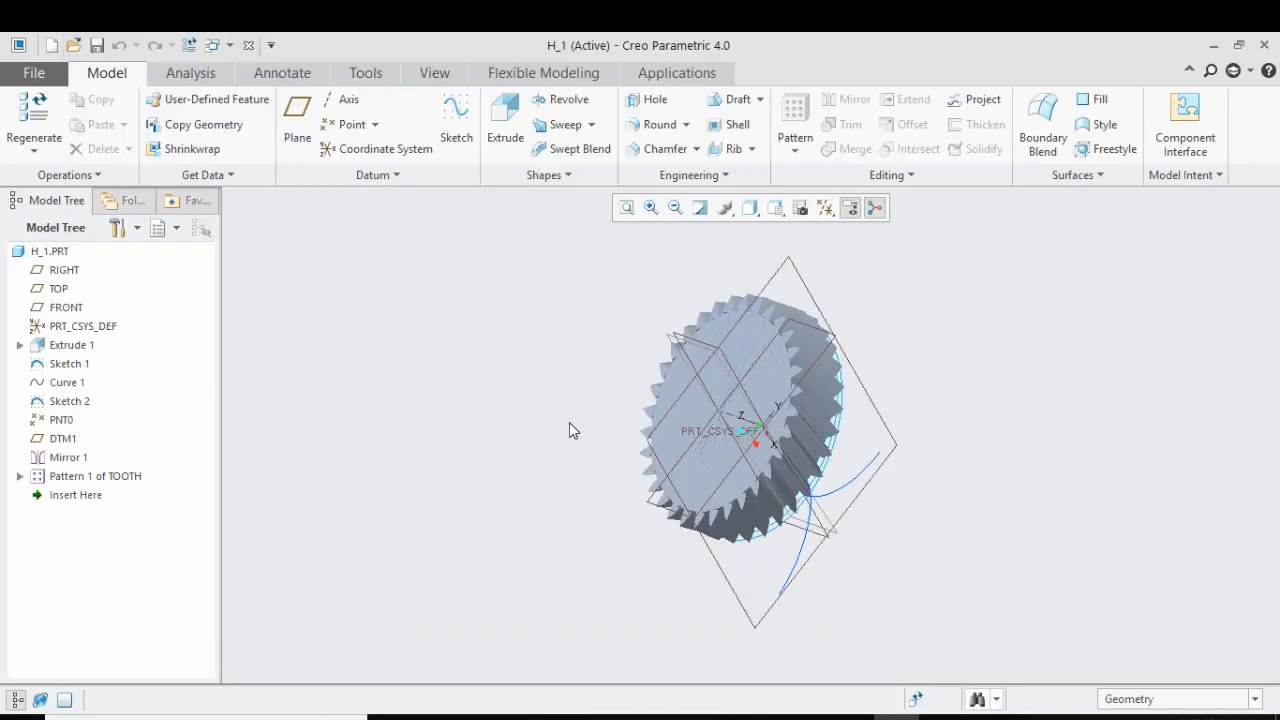
Hide the tooth pattern feature, Pattern 1 of TOOTH, in the gear part
middle_click_drag(569, 429, 637, 505)
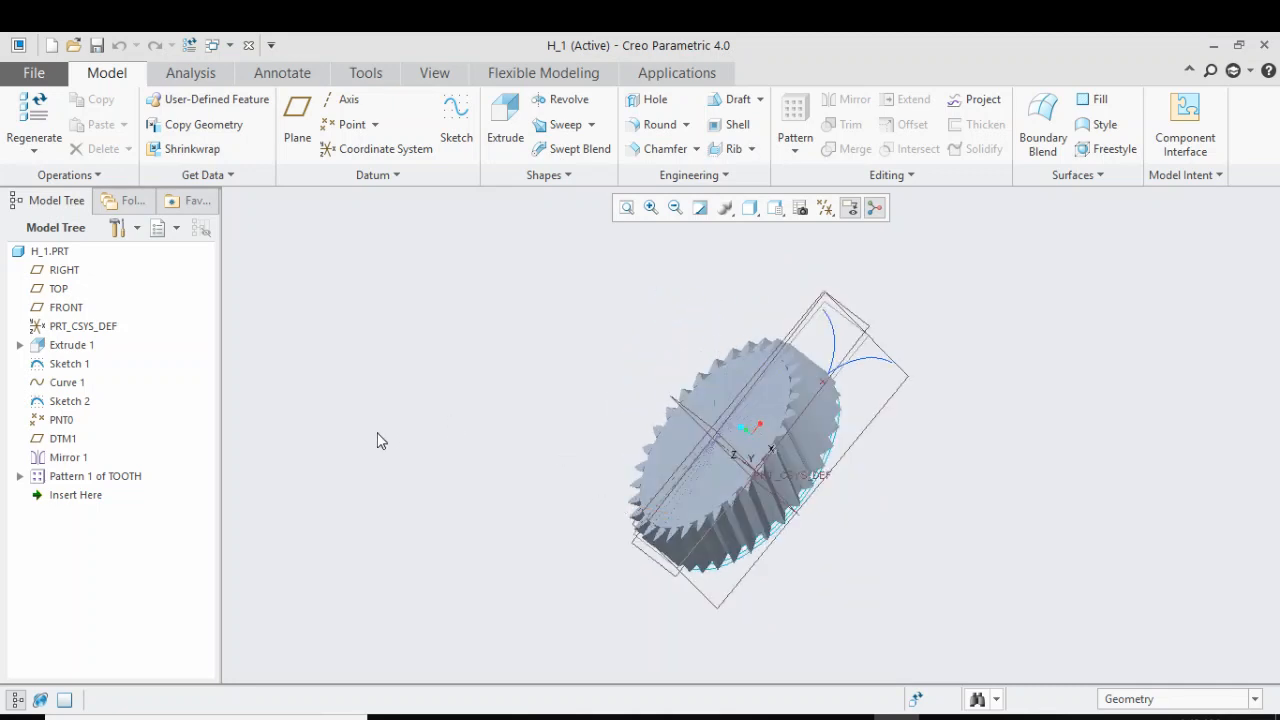
left_click(97, 479)
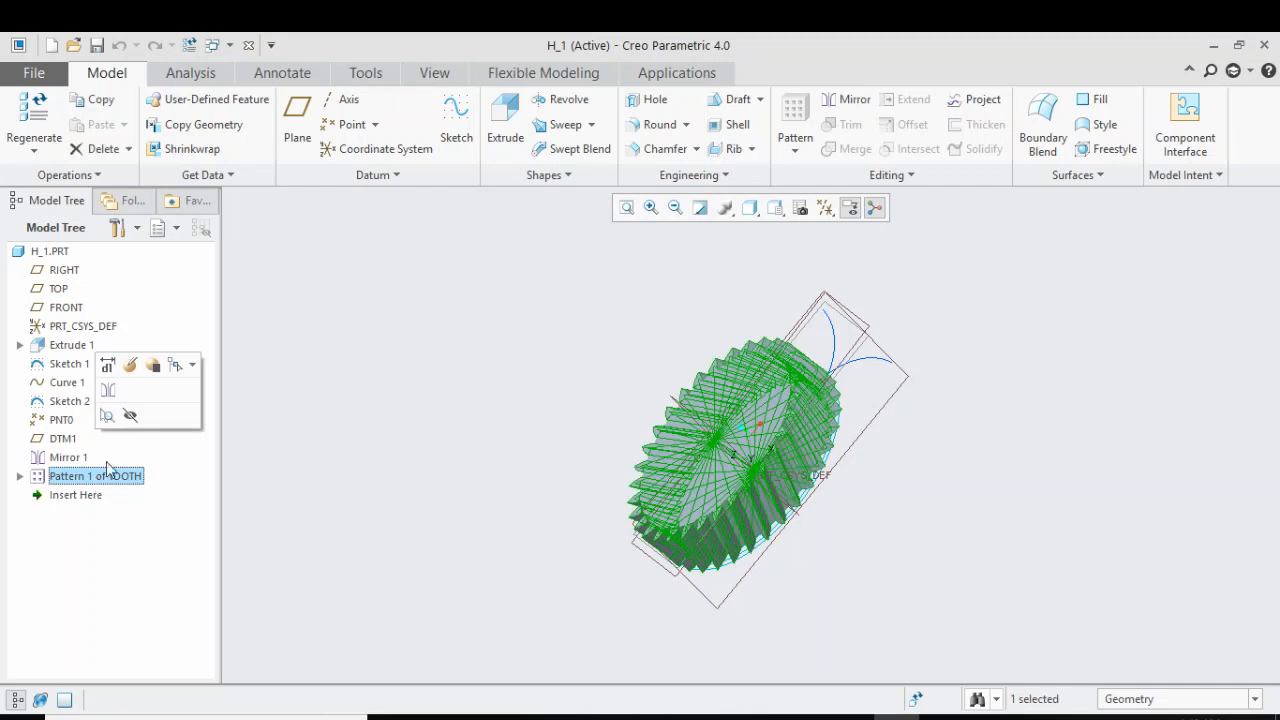
left_click(130, 416)
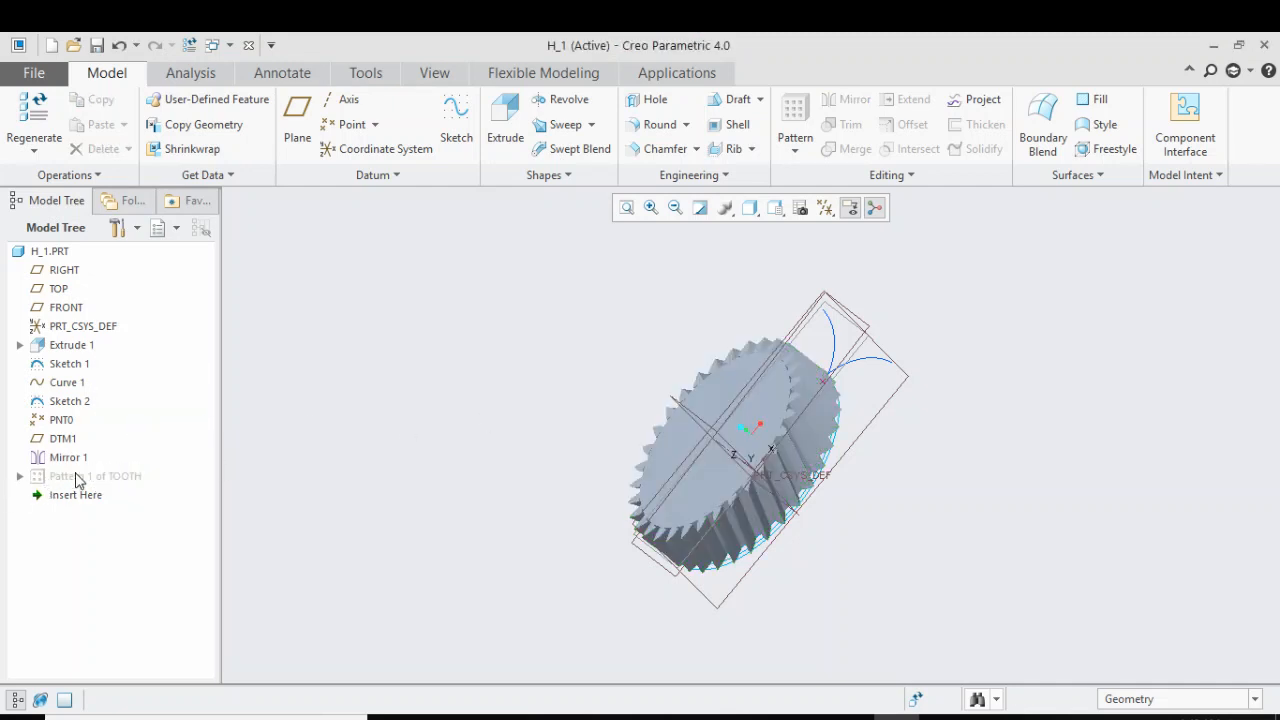
Turn off the display of coordinate systems and datum planes around the gear
middle_click_drag(446, 404, 490, 440)
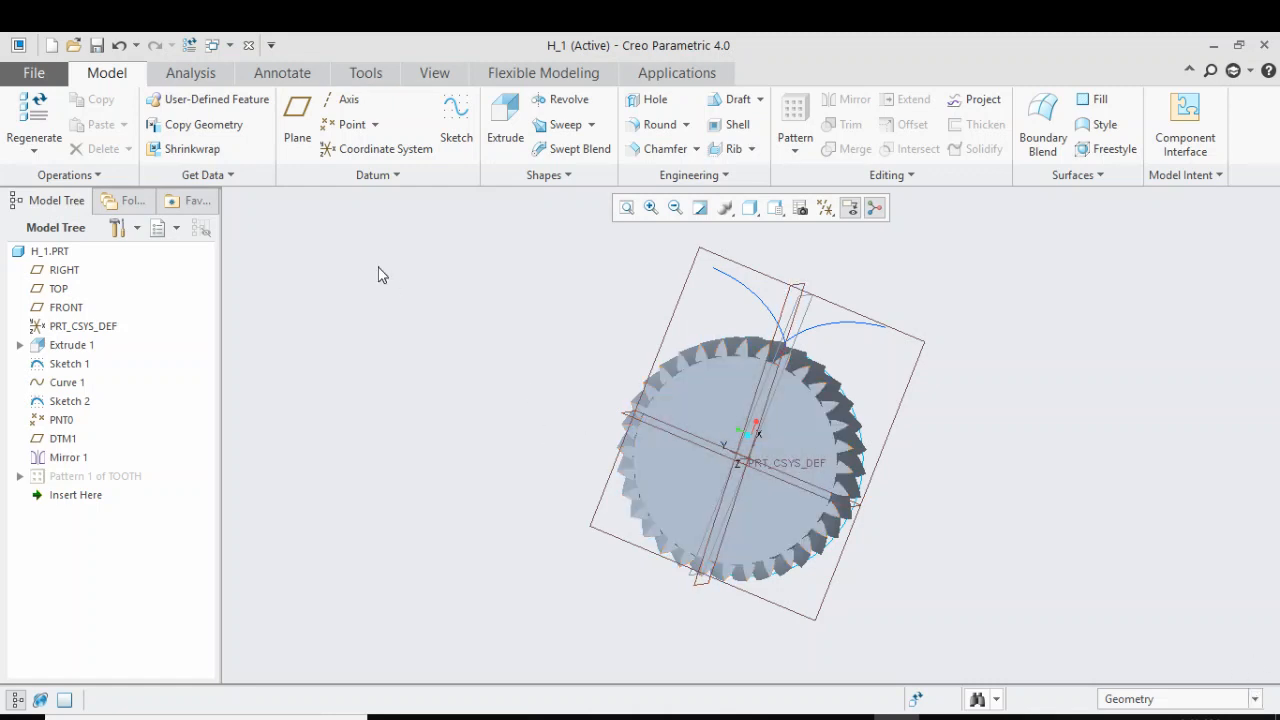
left_click(825, 207)
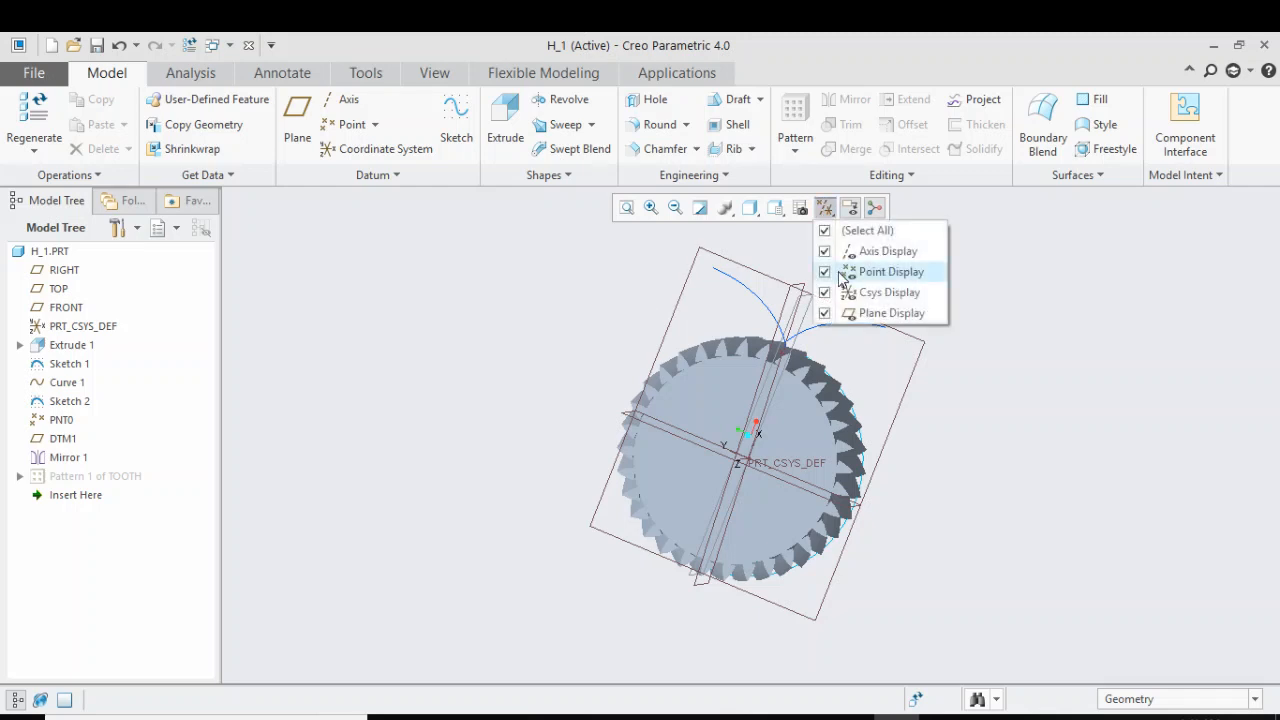
left_click(876, 293)
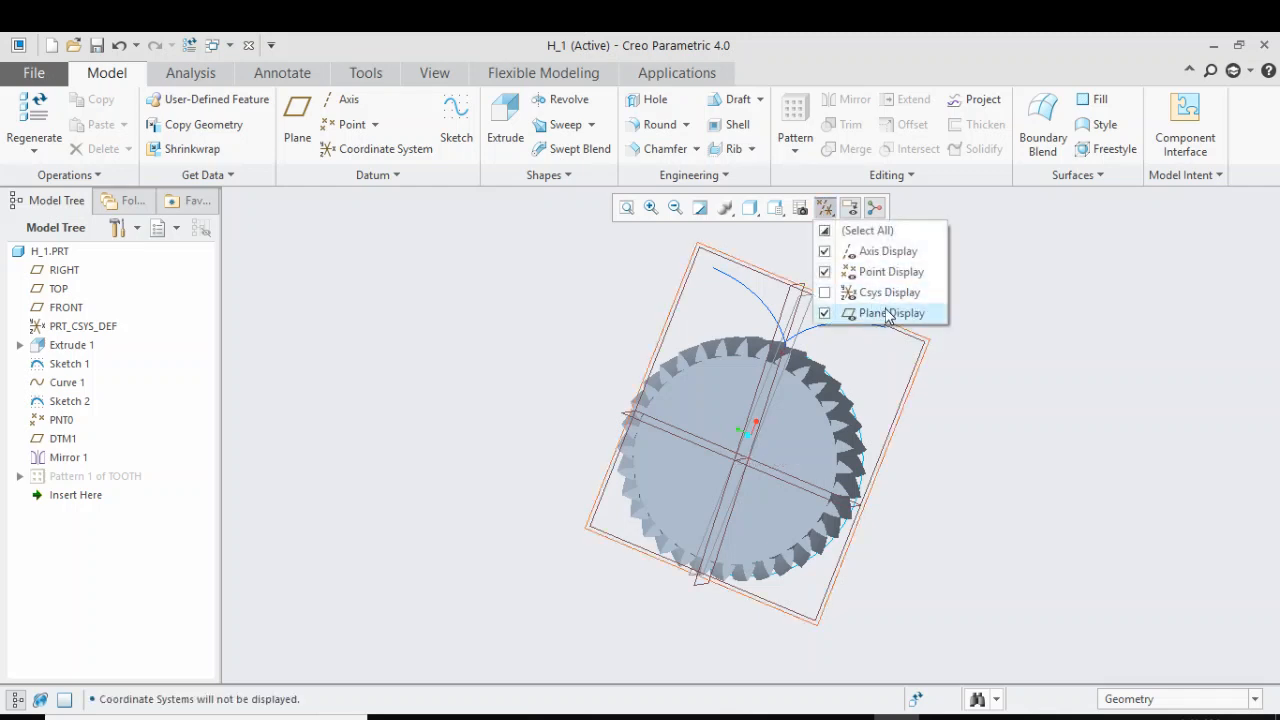
left_click(886, 313)
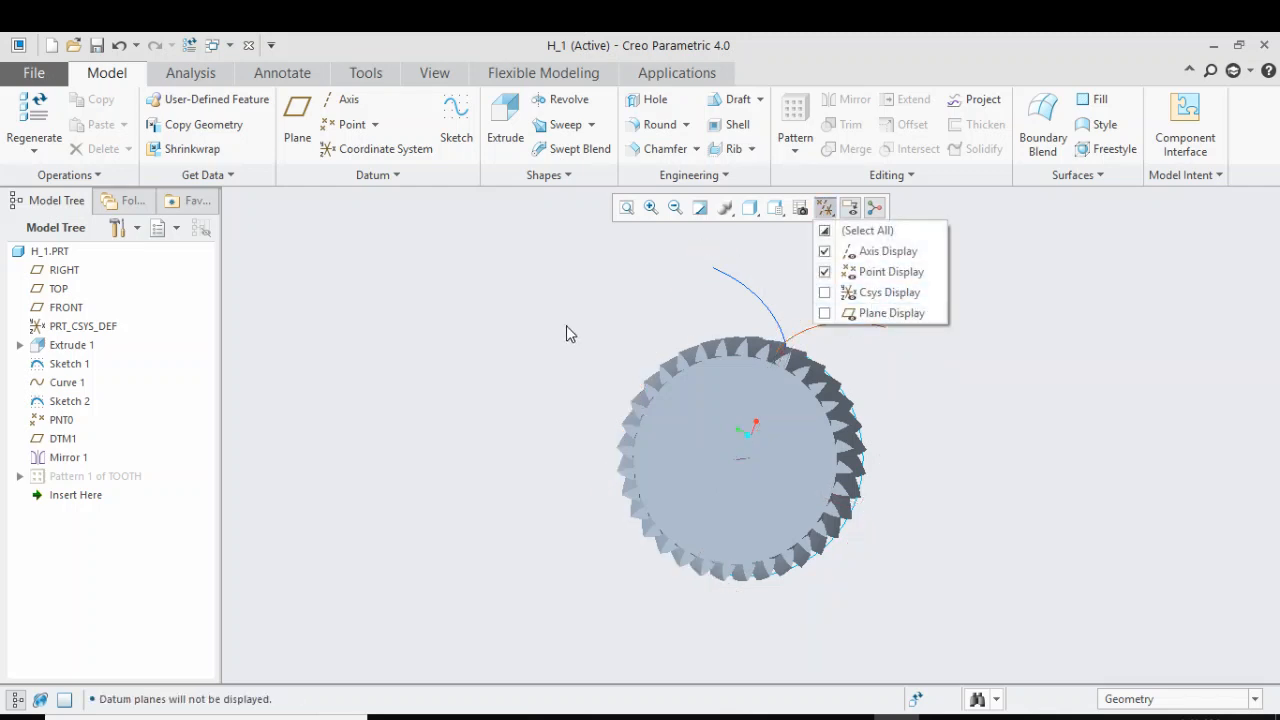
Add a part parameter named spline_no with type Integer and value 16
left_click(366, 76)
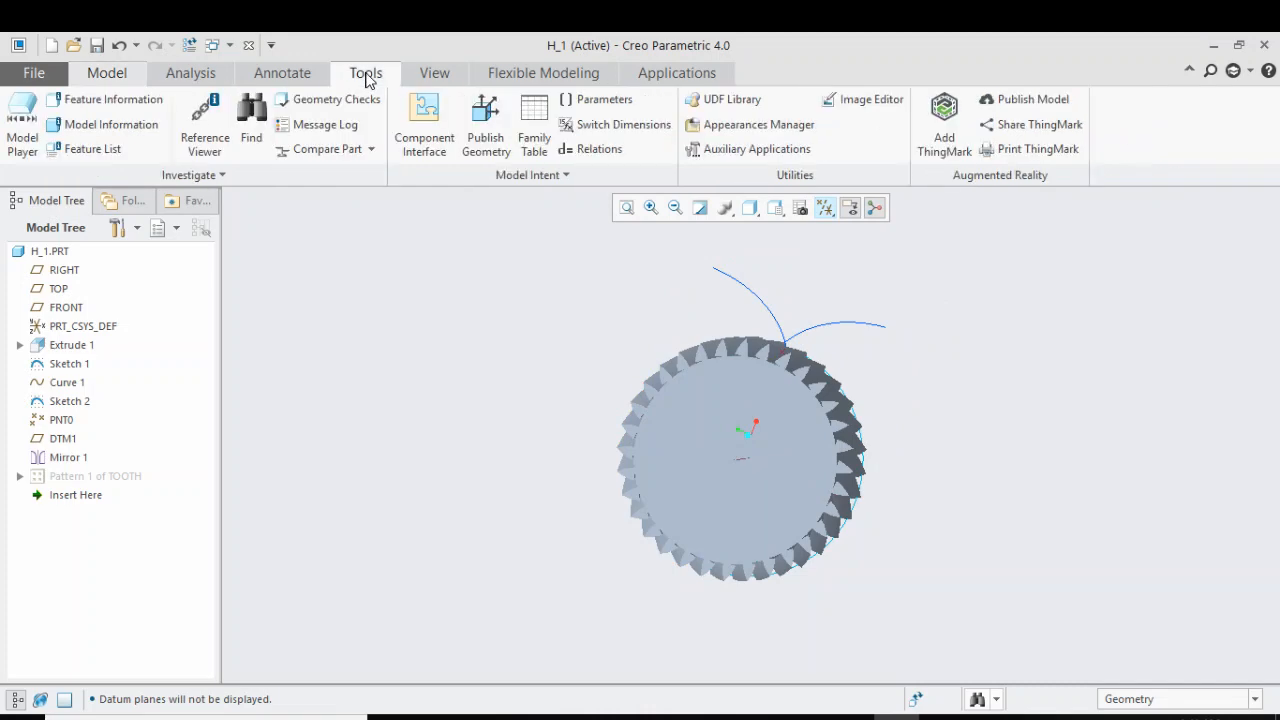
left_click(592, 103)
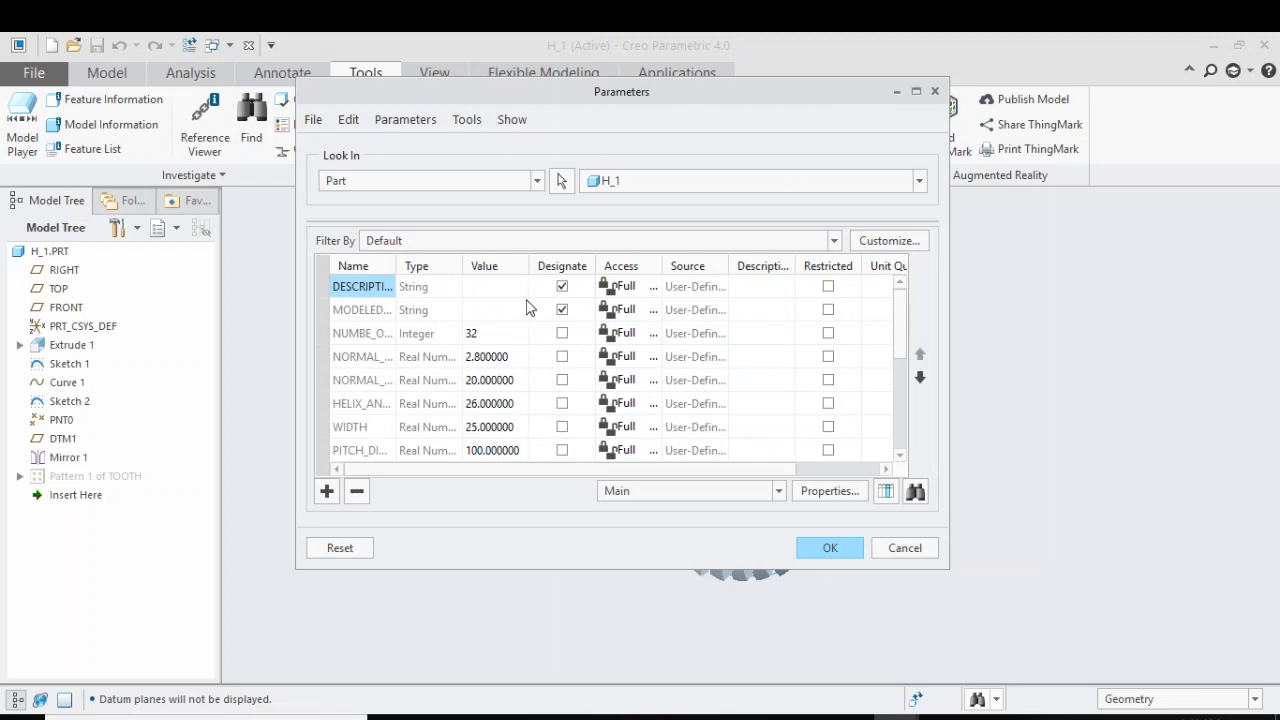
scroll(530, 316, "down", 3)
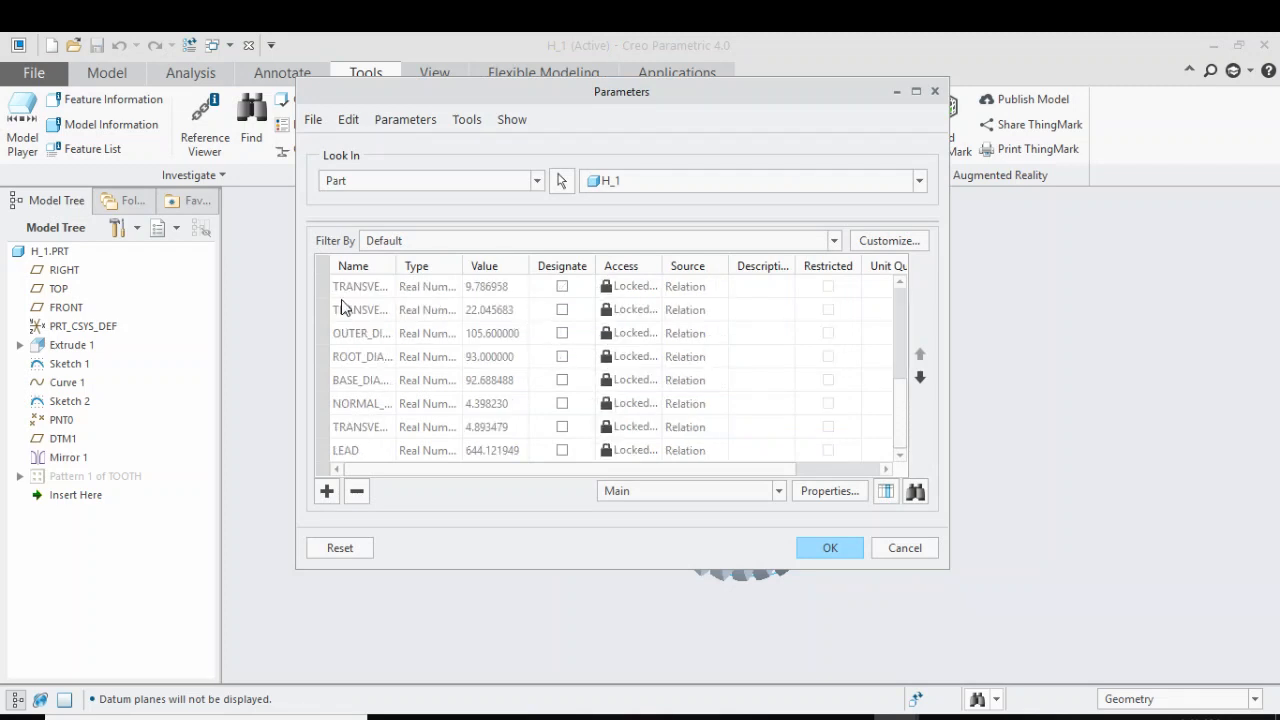
left_click_drag(395, 266, 436, 266)
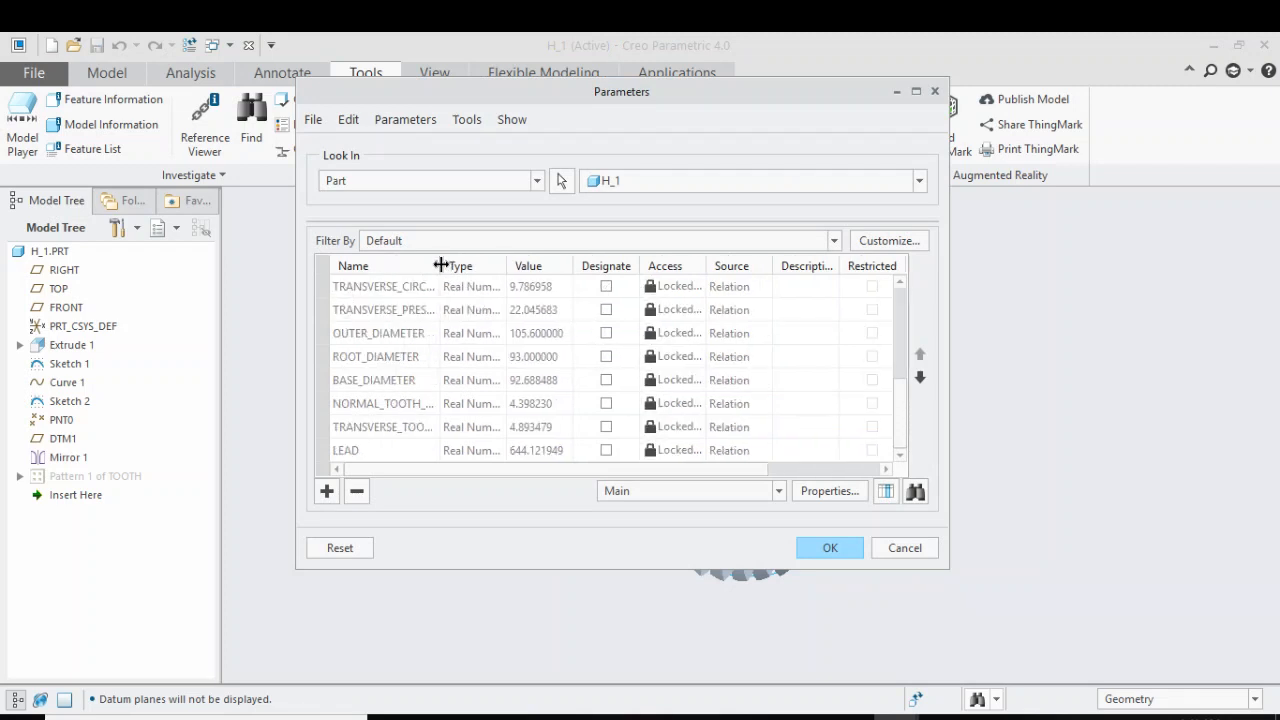
left_click(326, 492)
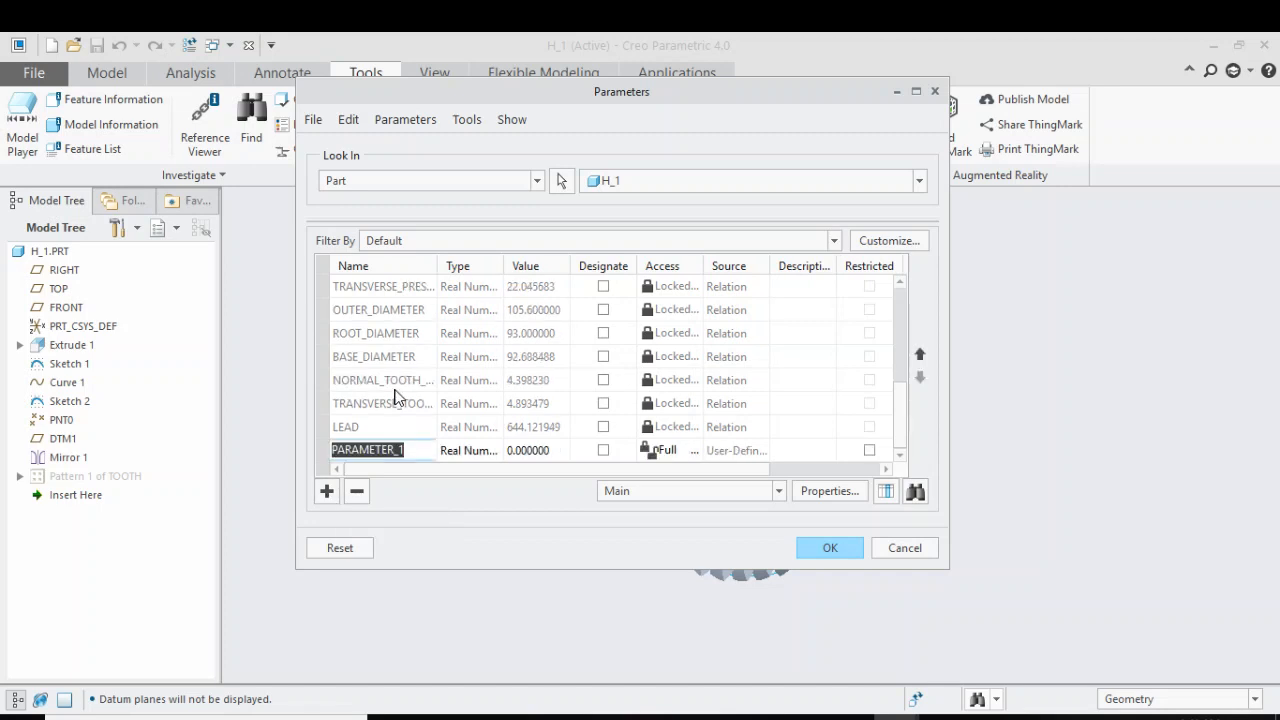
type("spli")
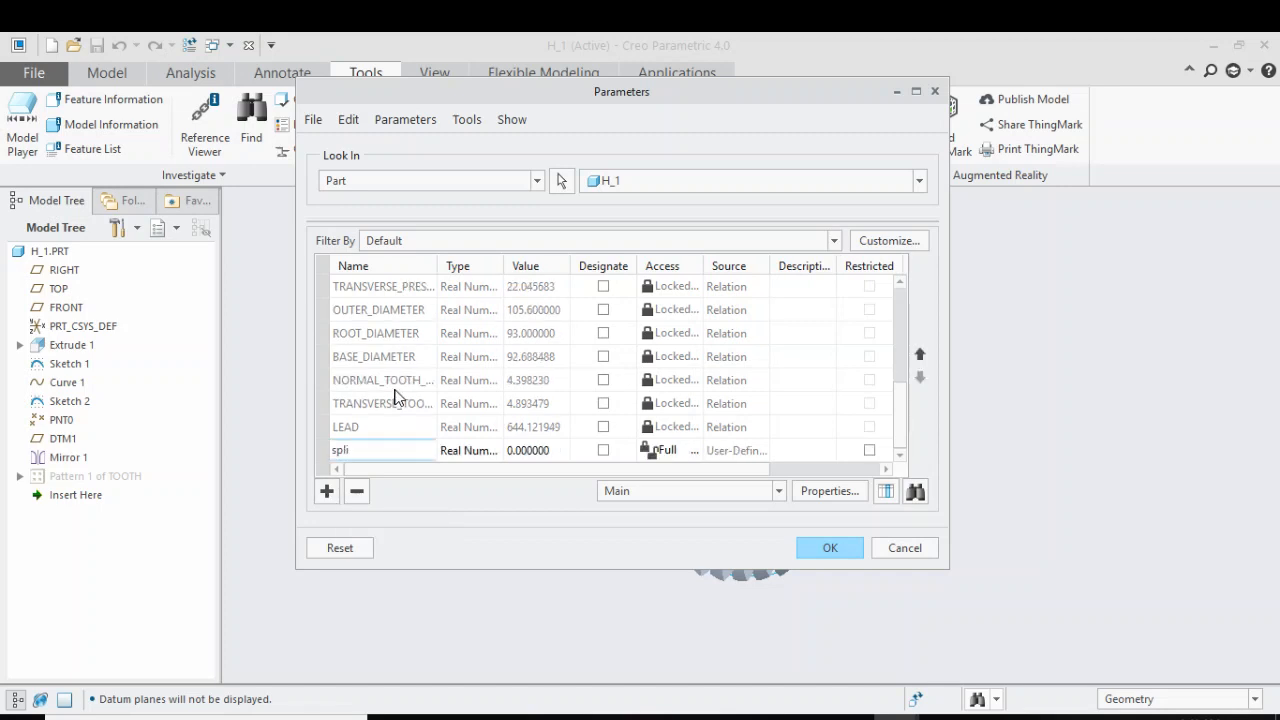
type("ne_no")
left_click(494, 452)
left_click(494, 450)
left_click(468, 468)
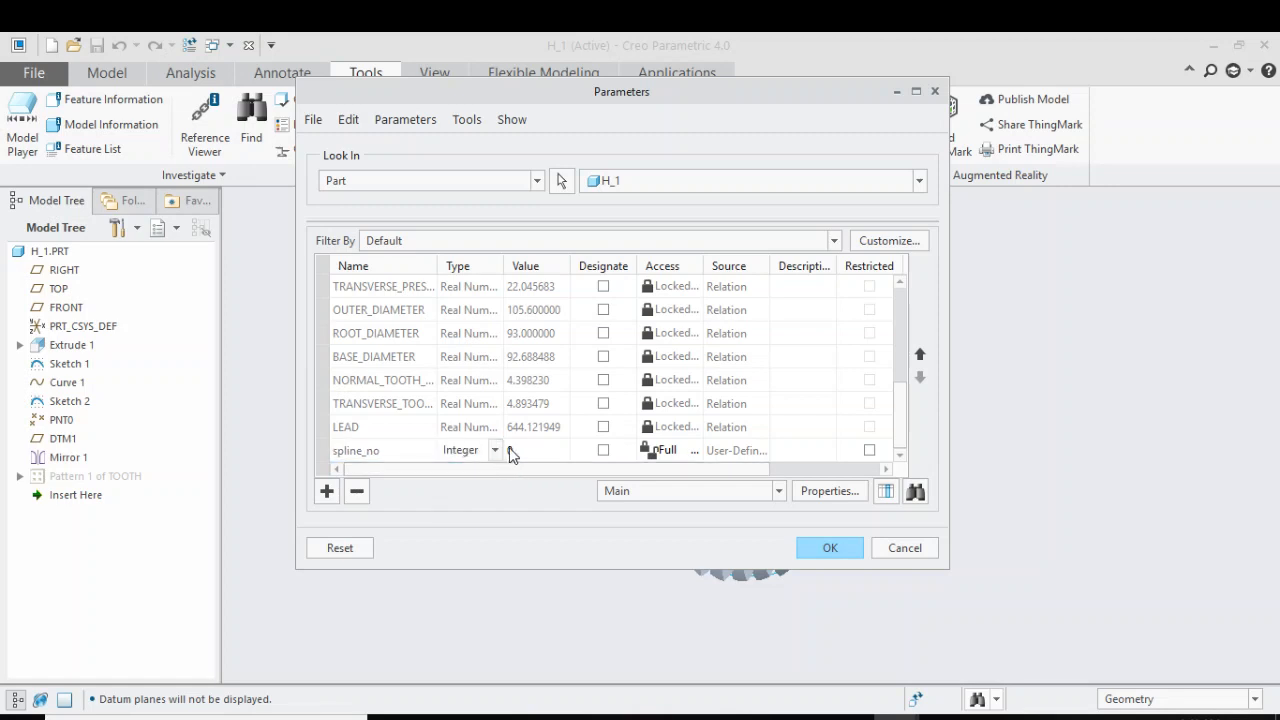
left_click(510, 451)
type("16")
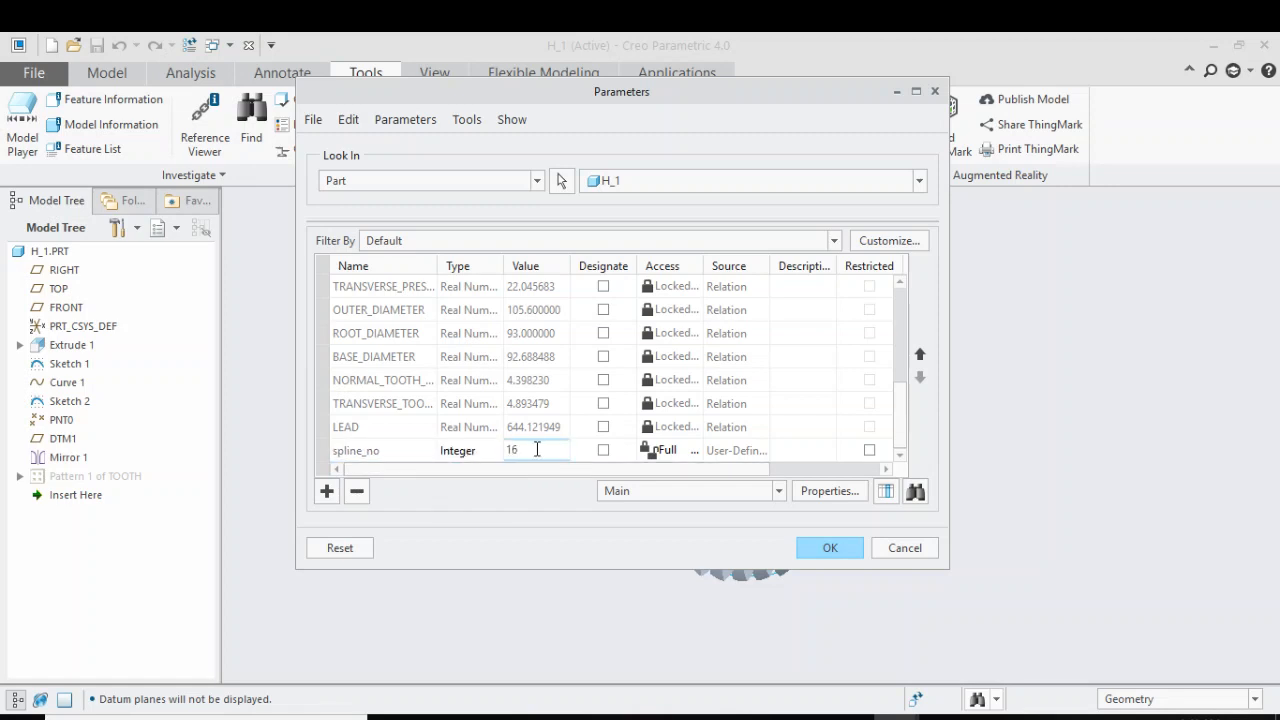
Add a real number parameter named spline_diameter with value 30 and accept the part parameters
left_click(327, 491)
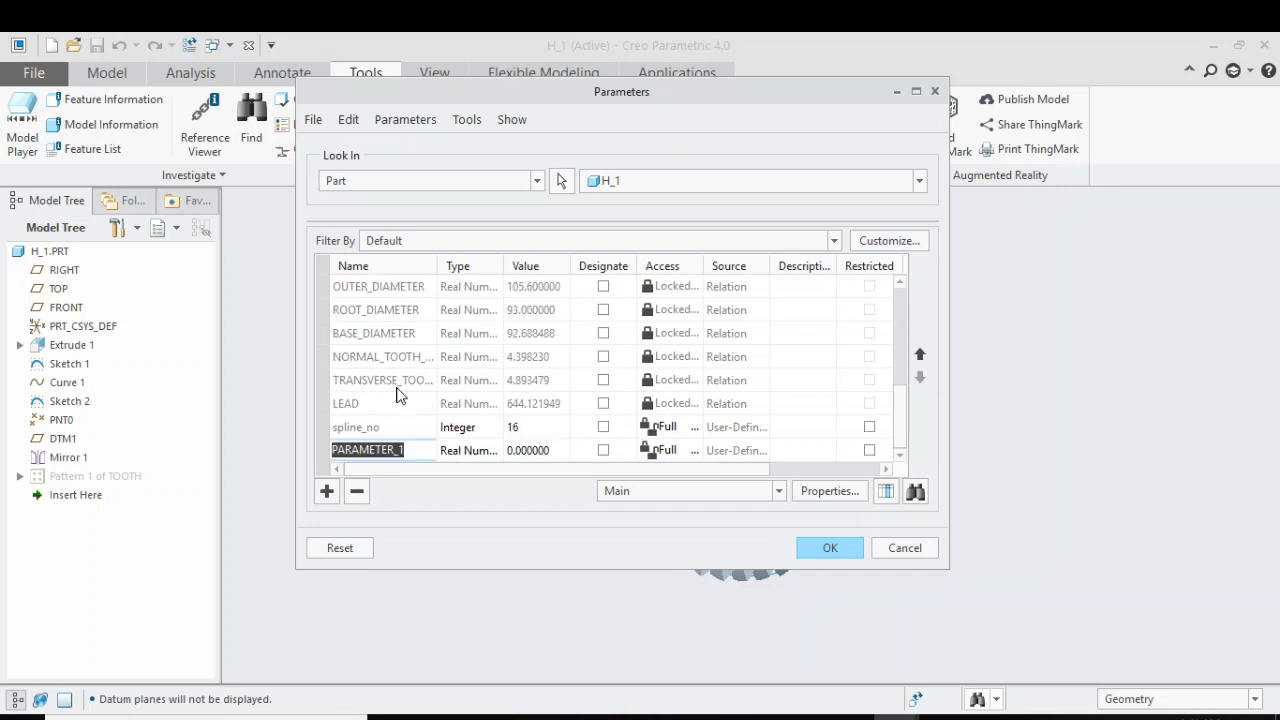
type("spline")
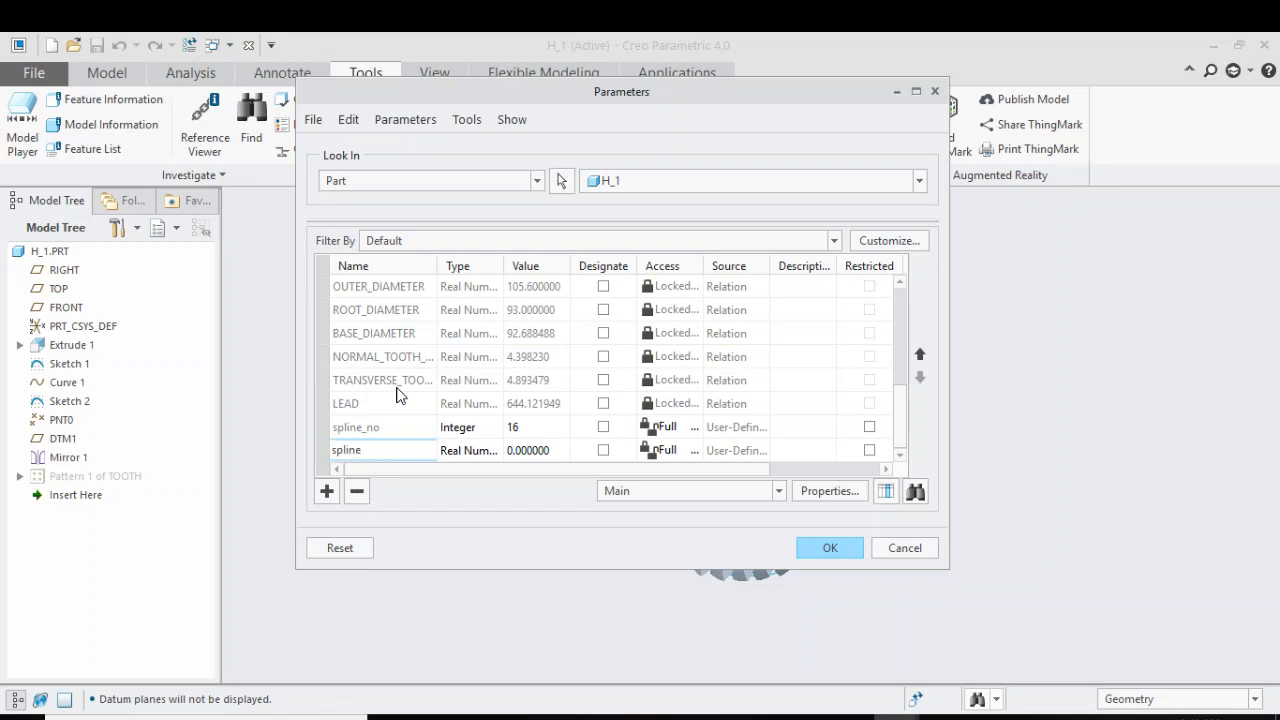
type("_diameter")
left_click(522, 452)
type("3")
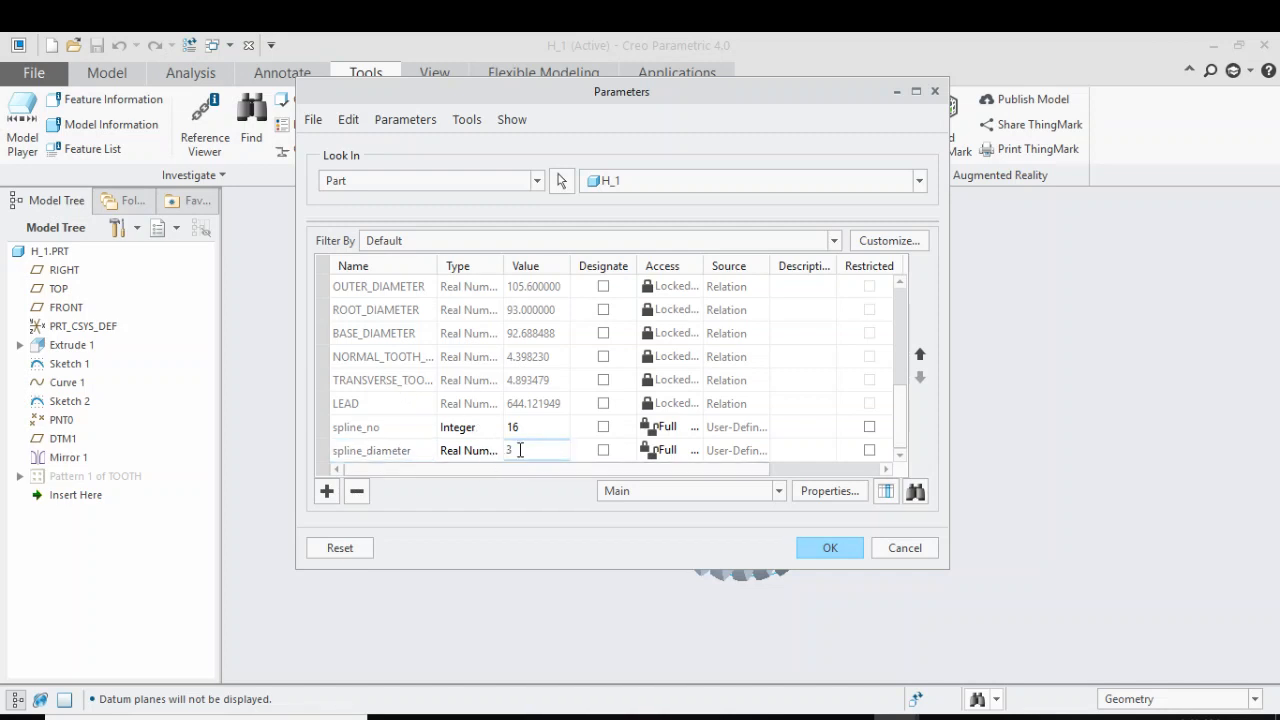
type("0")
key("Return")
left_click(826, 548)
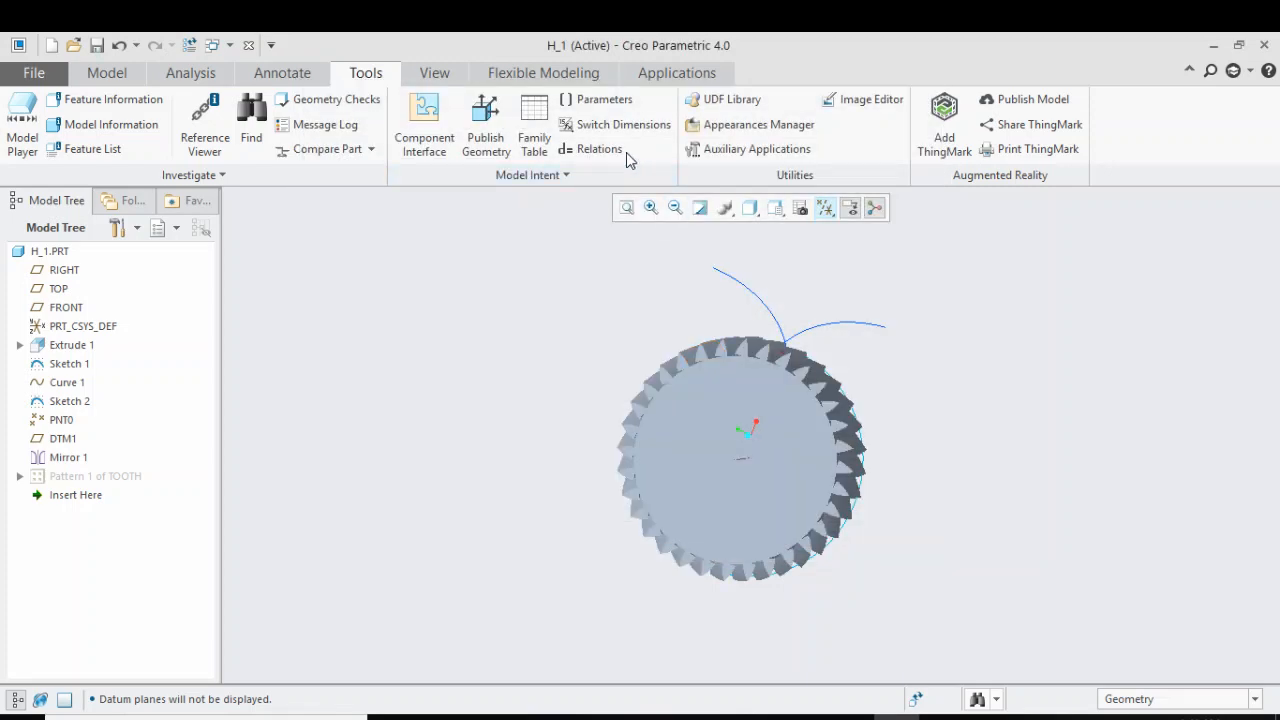
Start a new line after d1 = root_diameter in the part relations and copy the d, h and w relations from the Notepad file
left_click(599, 148)
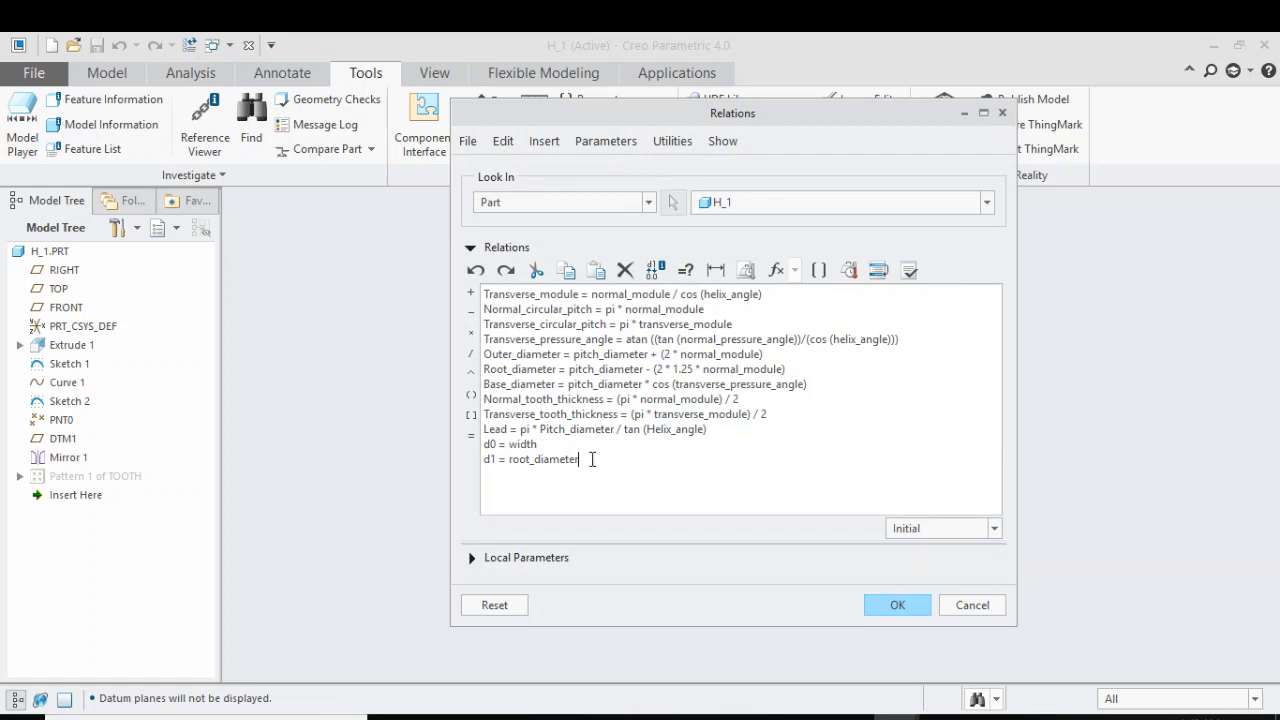
key("Return")
key("alt+Tab")
left_click(209, 232)
left_click_drag(209, 232, 4, 199)
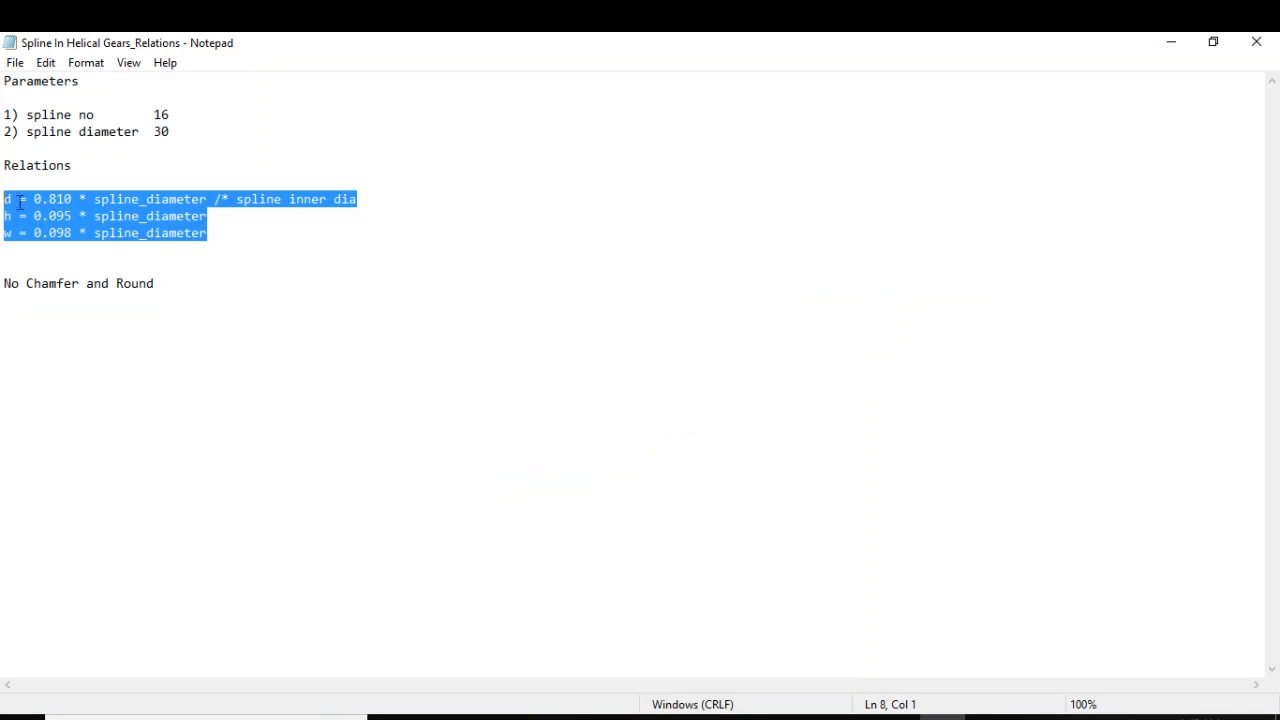
right_click(18, 200)
left_click(62, 265)
Paste d = 0.810 * spline_diameter, h = 0.095 * spline_diameter and w = 0.098 * spline_diameter into the part relations and verify them
left_click(1150, 45)
right_click(491, 484)
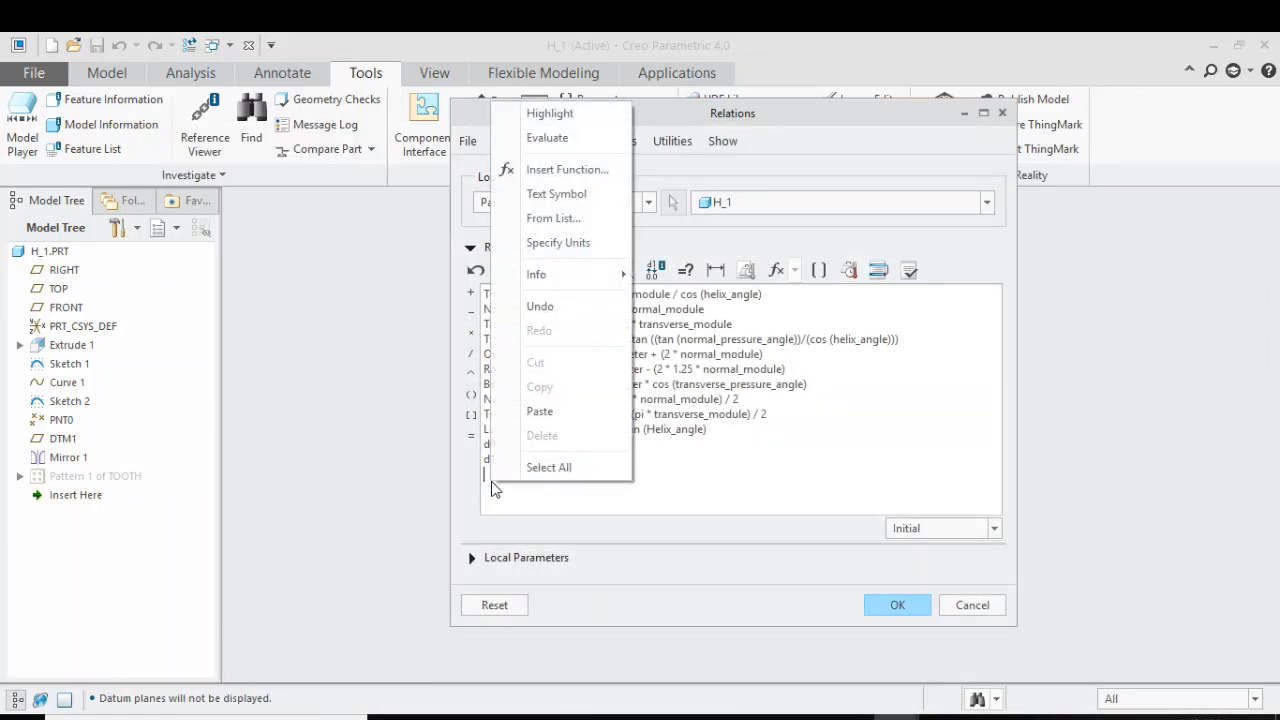
left_click(539, 411)
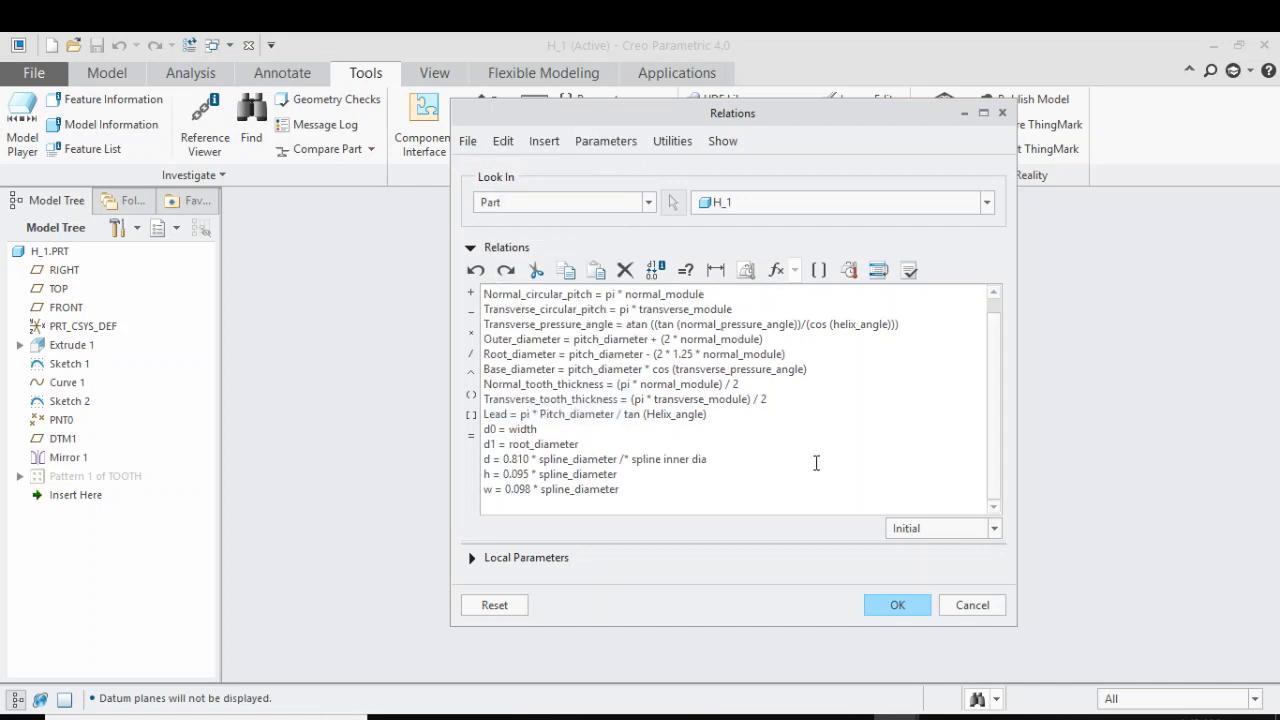
left_click(910, 272)
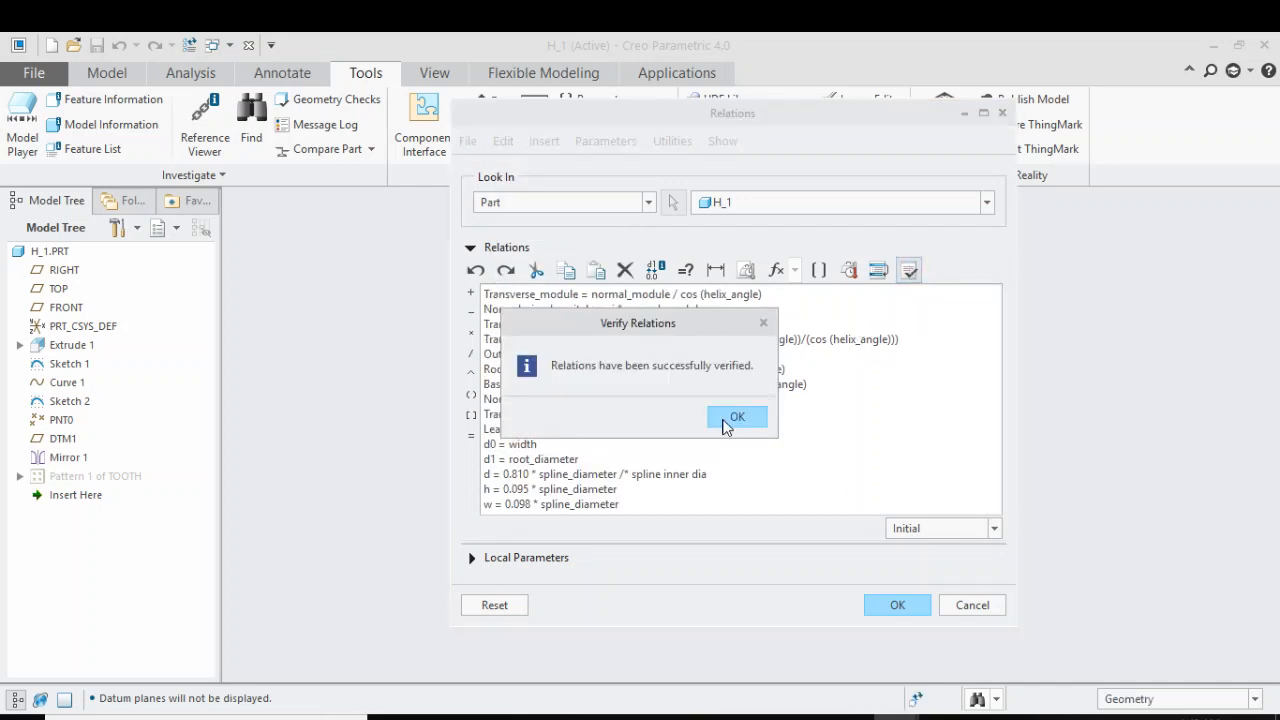
left_click(737, 419)
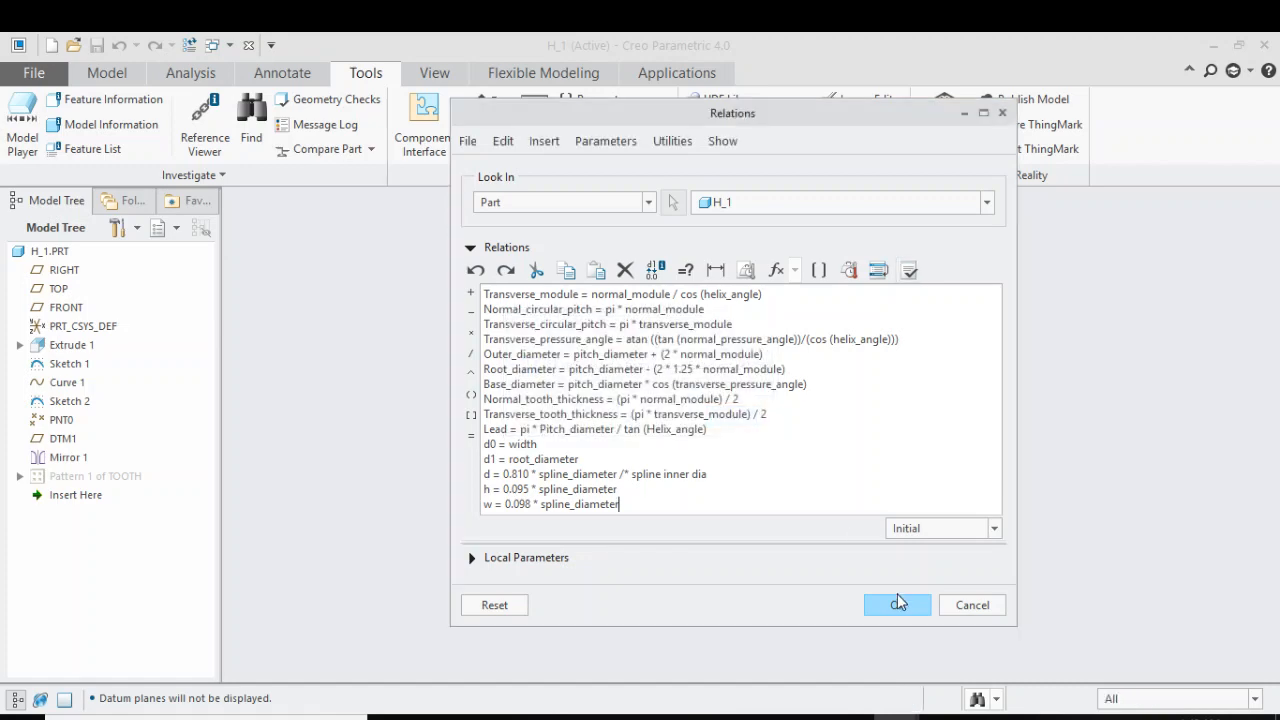
Accept the part relations and sketch a circle about 54.1 mm in diameter on the gear's front face, centred on the axis
left_click(898, 603)
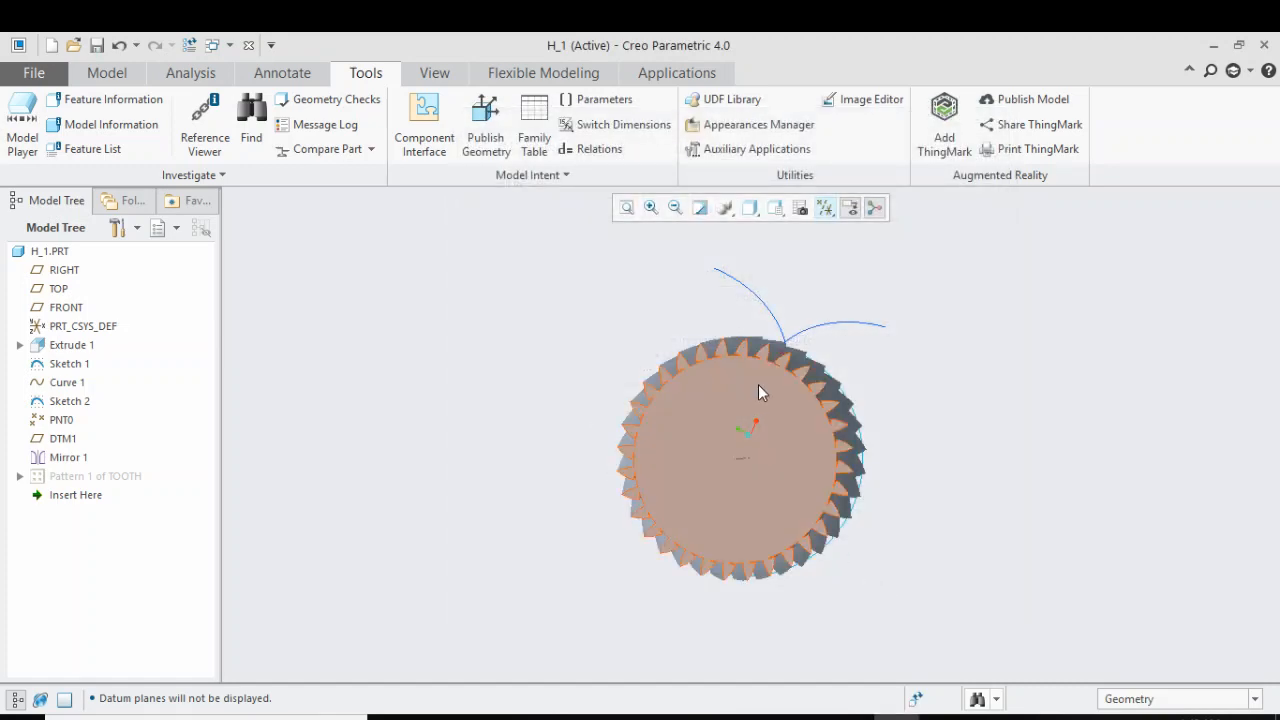
left_click(104, 78)
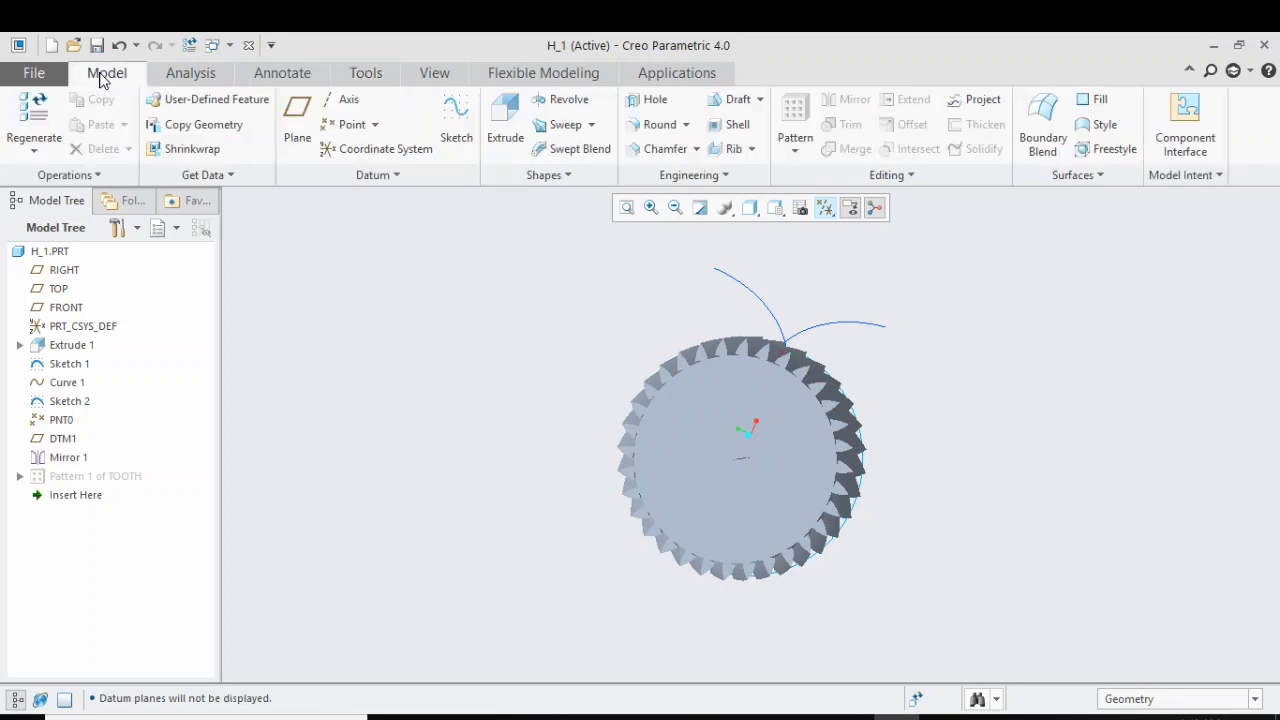
left_click(740, 408)
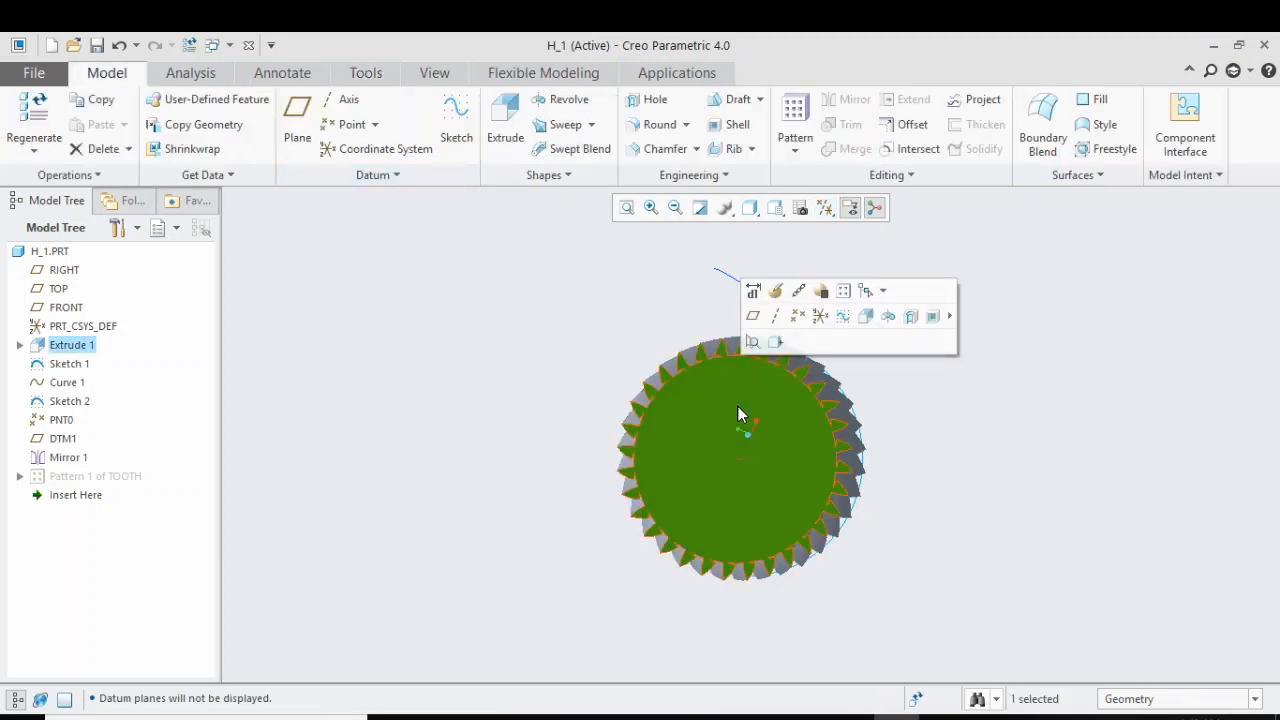
left_click(456, 133)
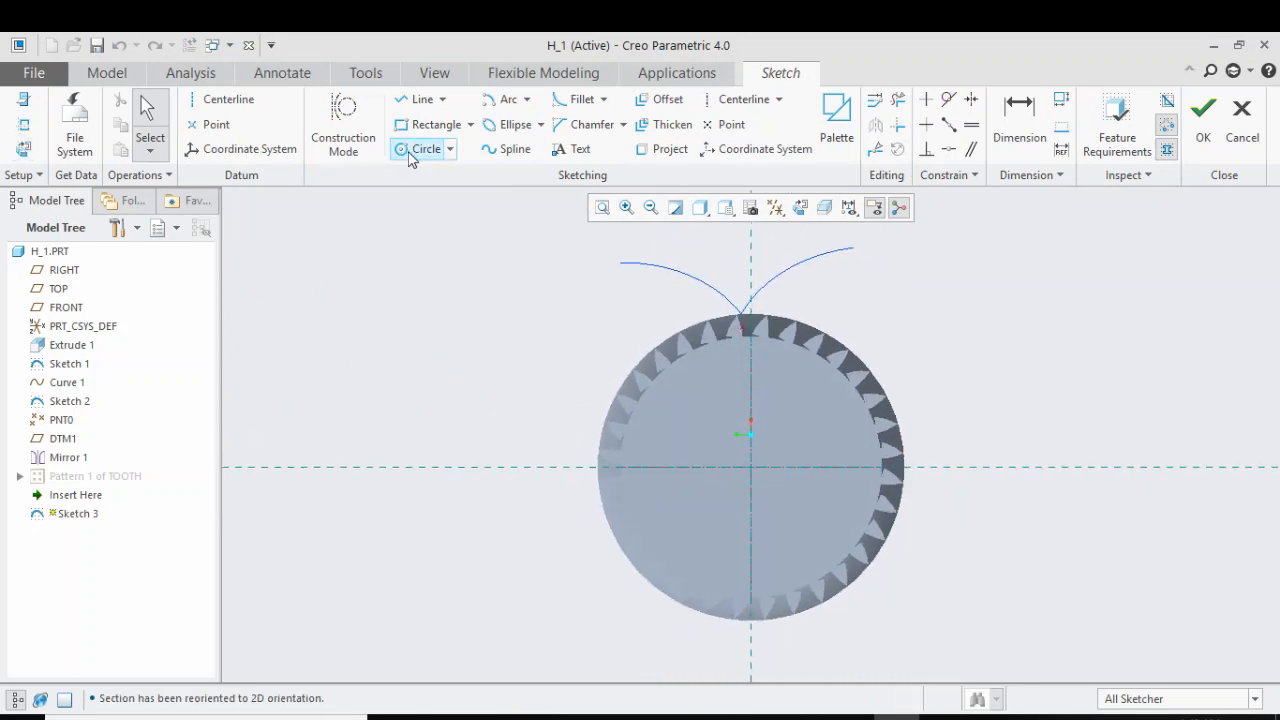
left_click(410, 150)
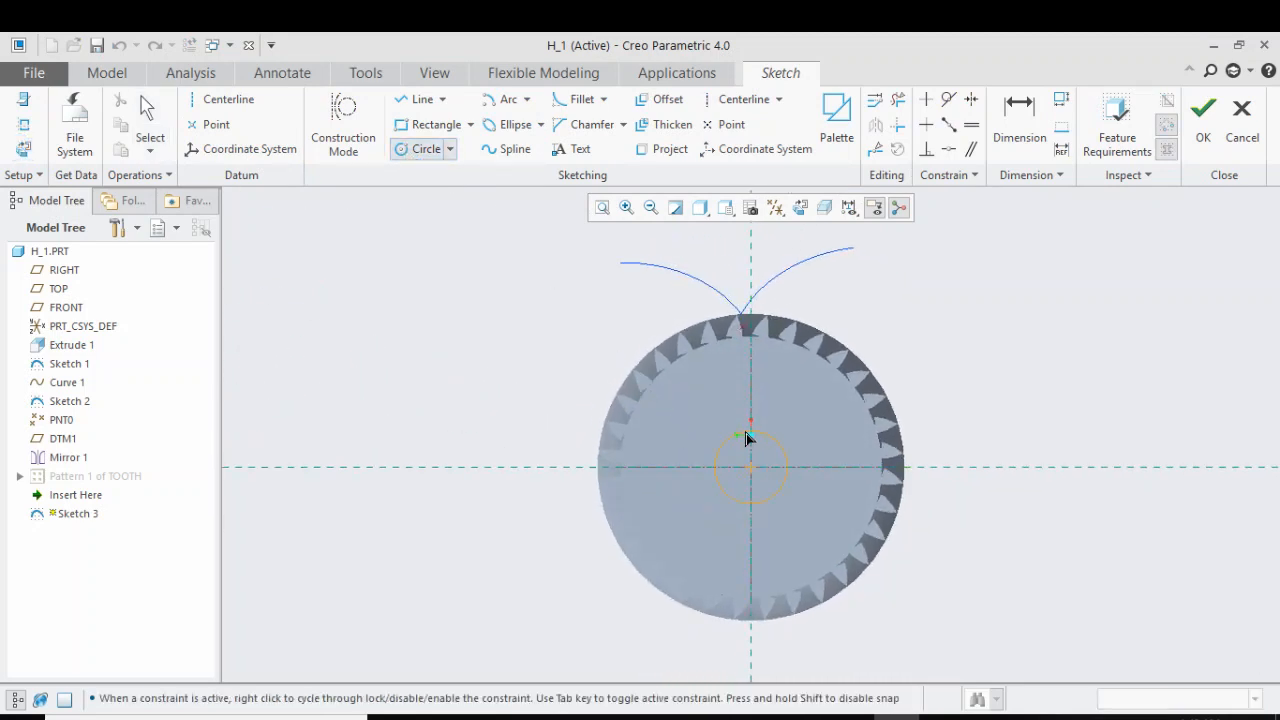
left_click(736, 393)
middle_click(736, 393)
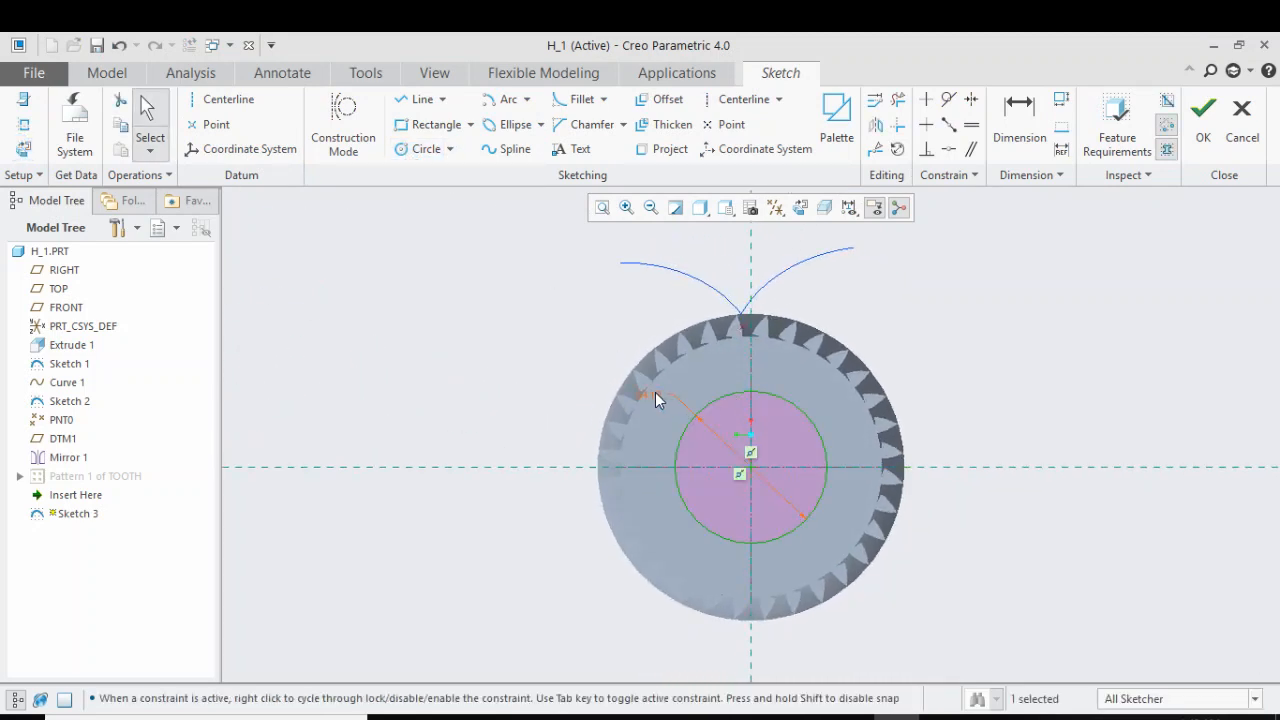
Set the circle's diameter to spline_diameter, accept the relation and finish the sketch
double_click(655, 394)
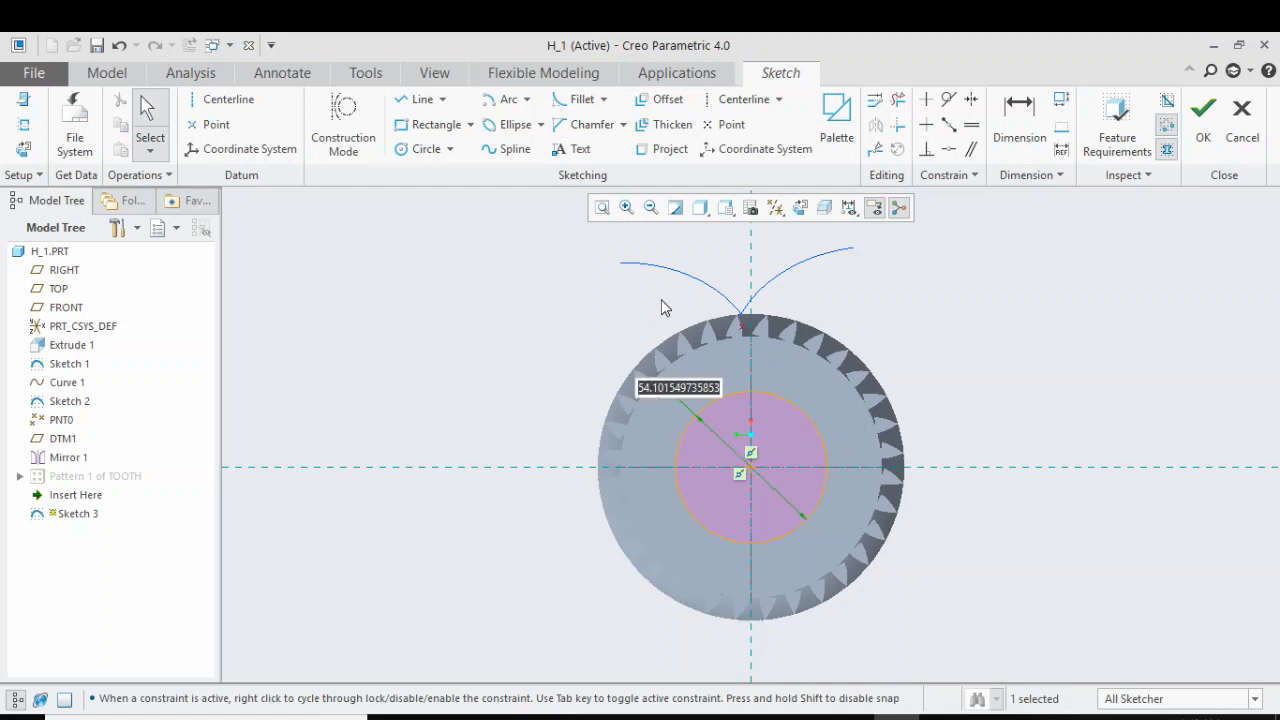
type("spline")
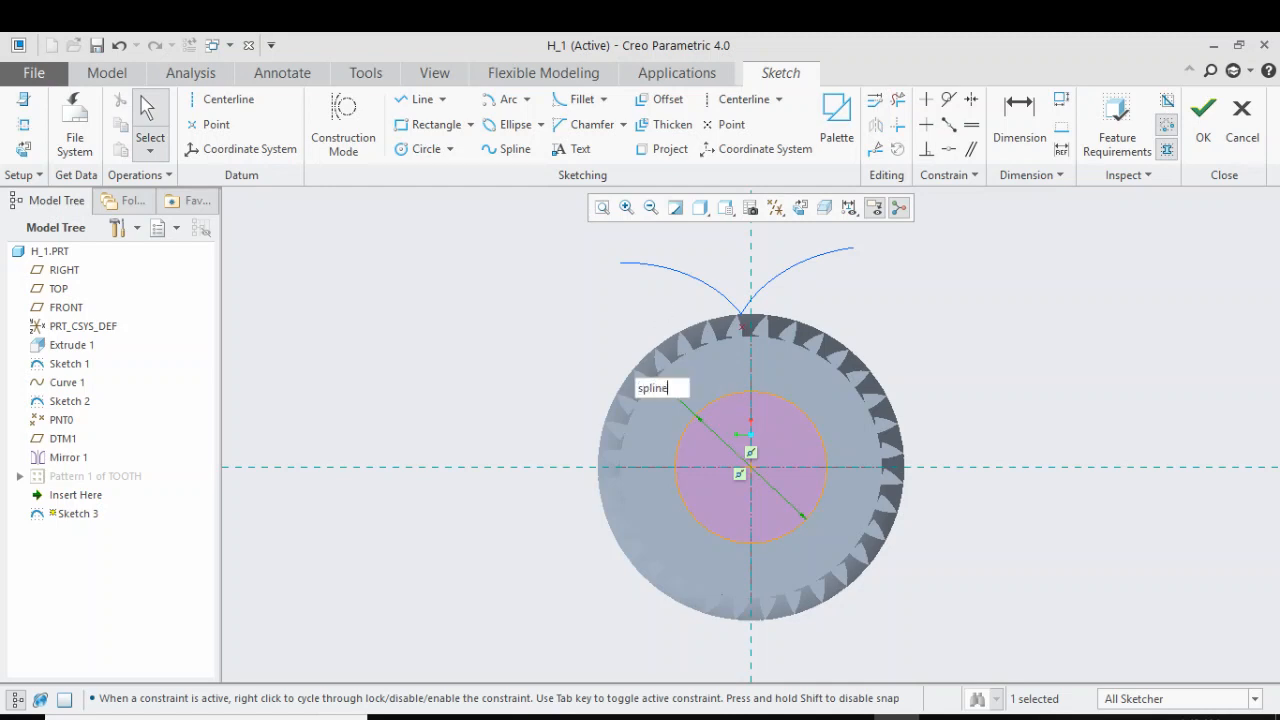
type("_diameter")
key("Return")
key("Return")
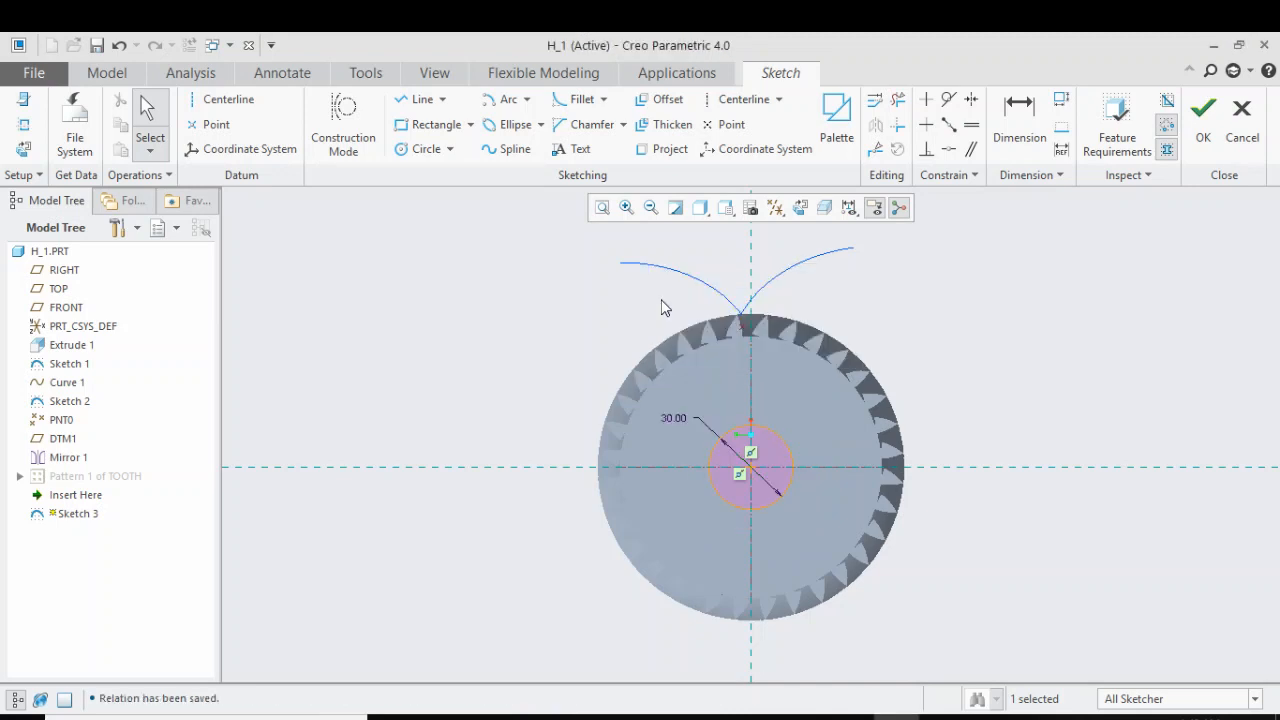
left_click(1203, 112)
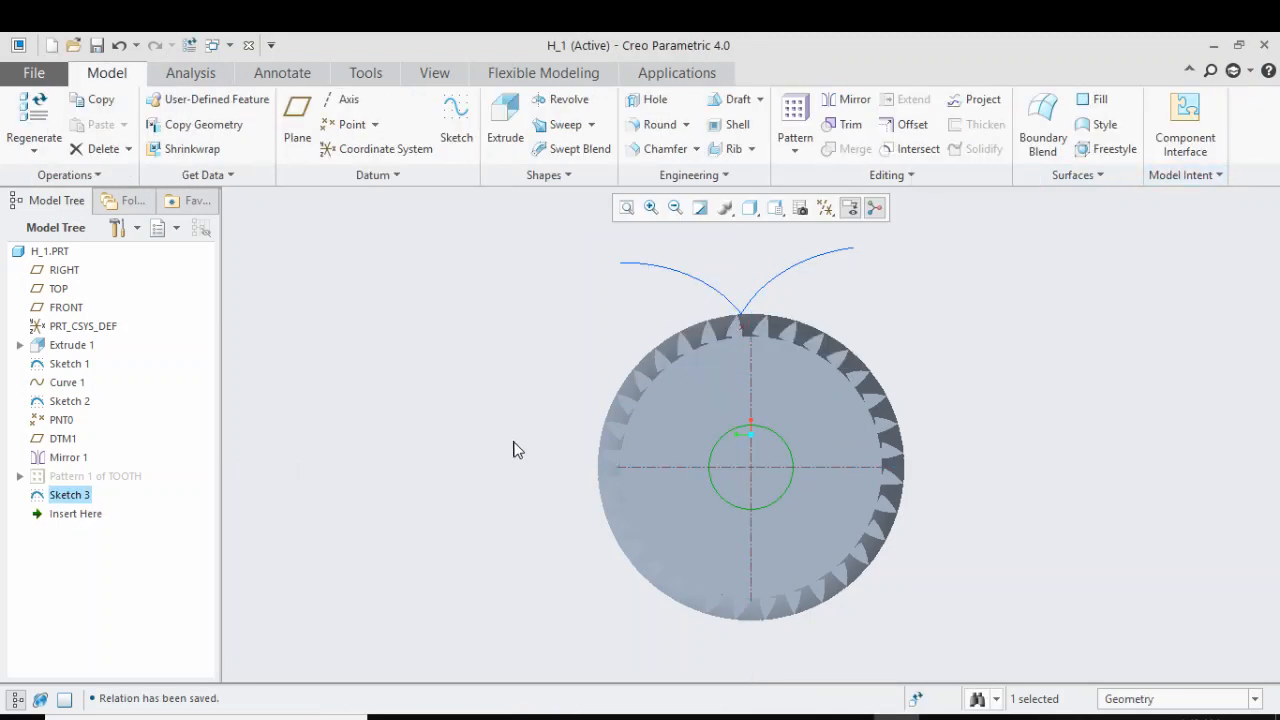
Start a new sketch on the previously used plane and draw a smaller circle about 14 mm in diameter, concentric with the first
left_click(447, 431)
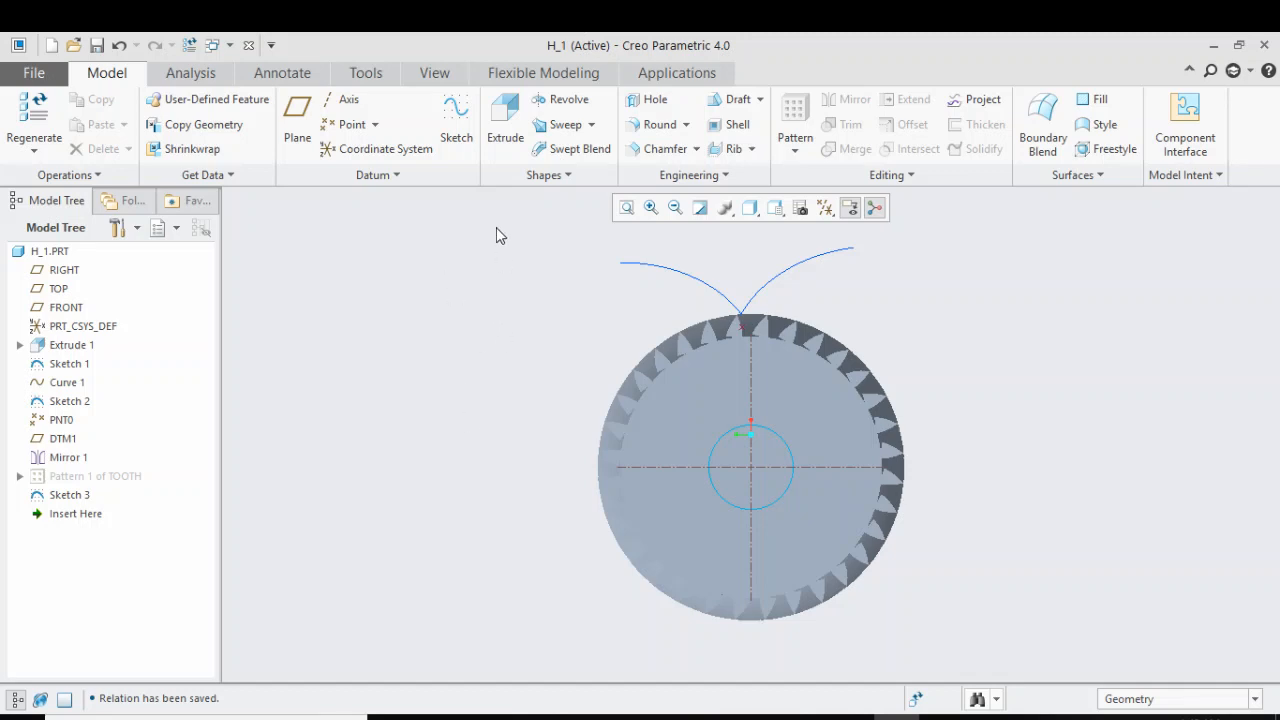
left_click(456, 128)
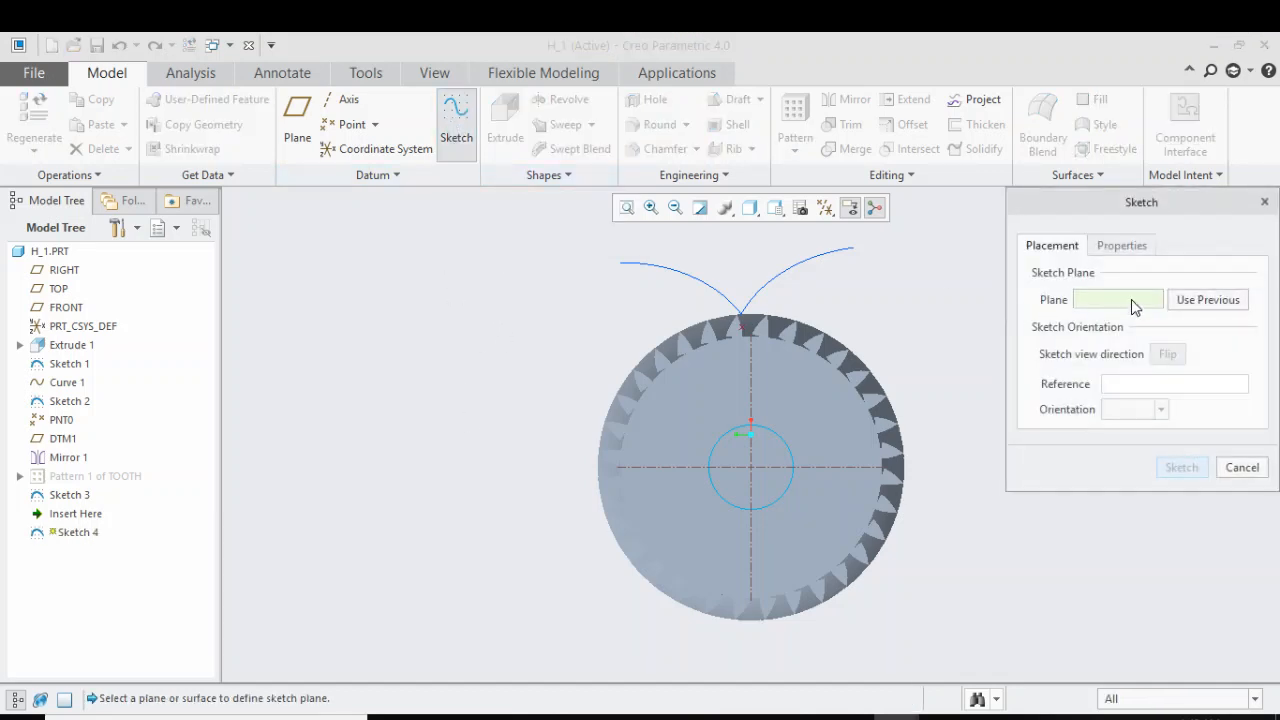
left_click(1230, 299)
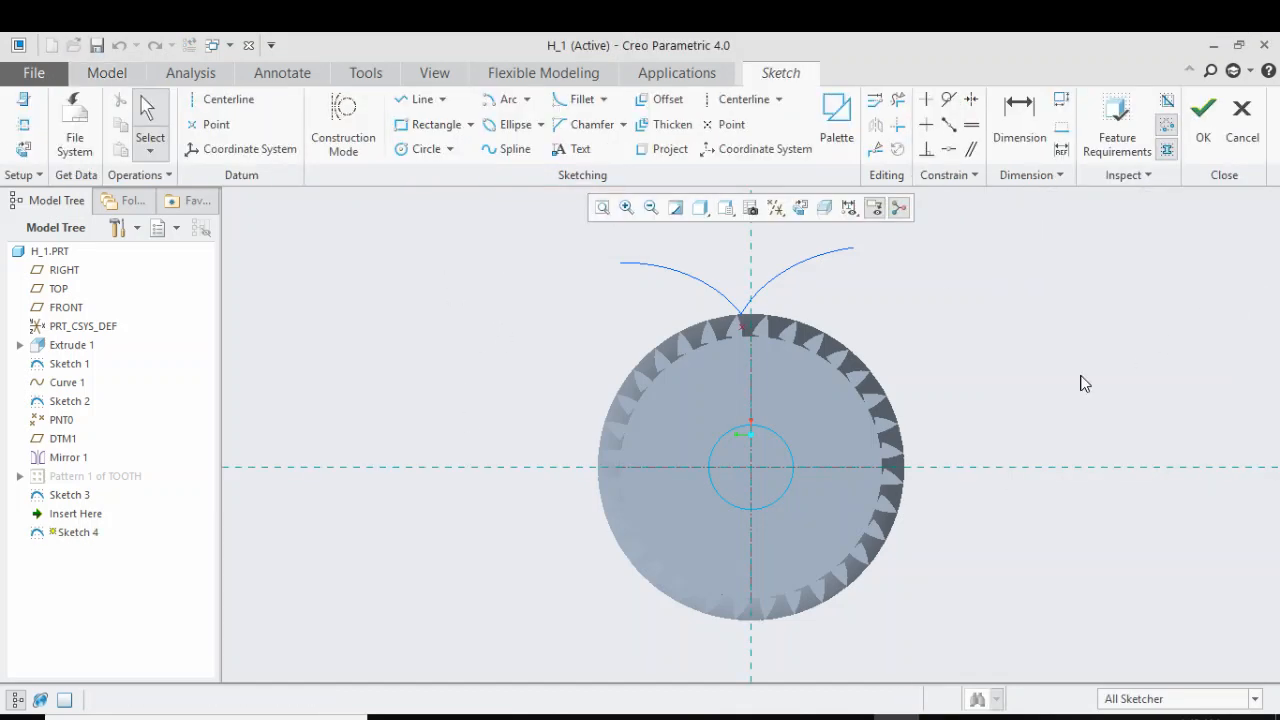
left_click(418, 149)
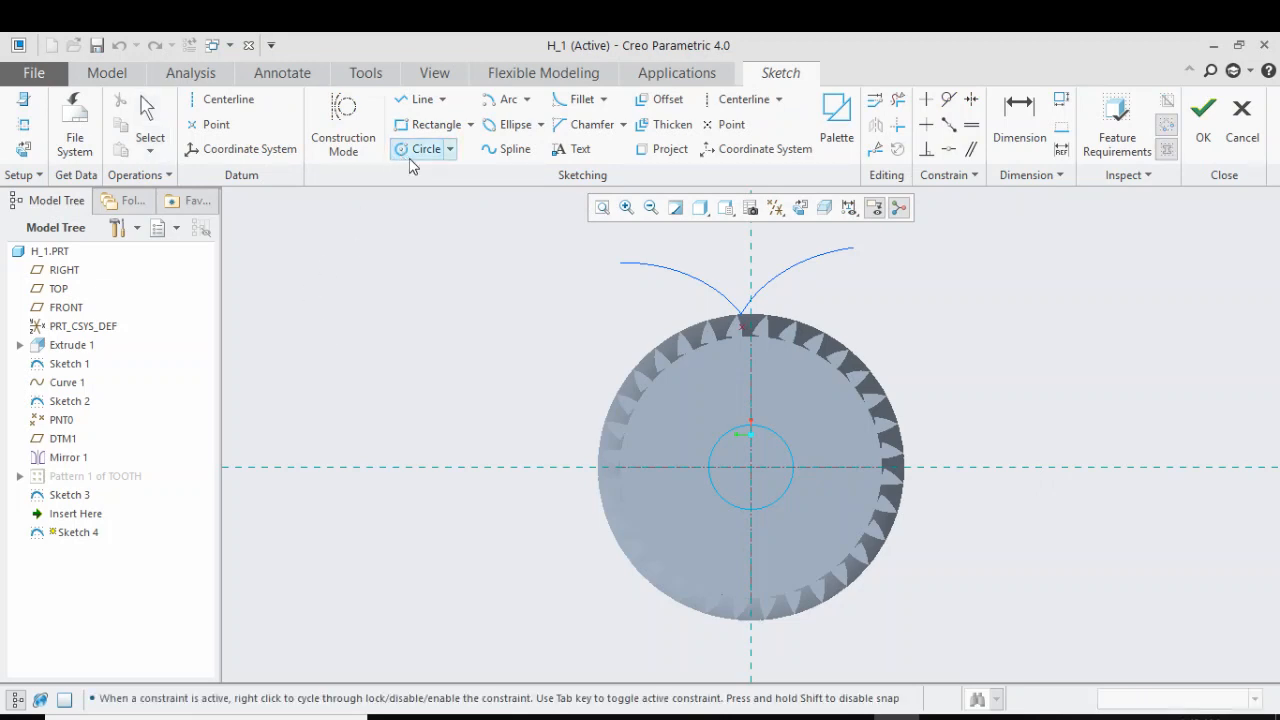
left_click(752, 469)
left_click(754, 457)
middle_click(752, 456)
scroll(748, 451, "up", 5)
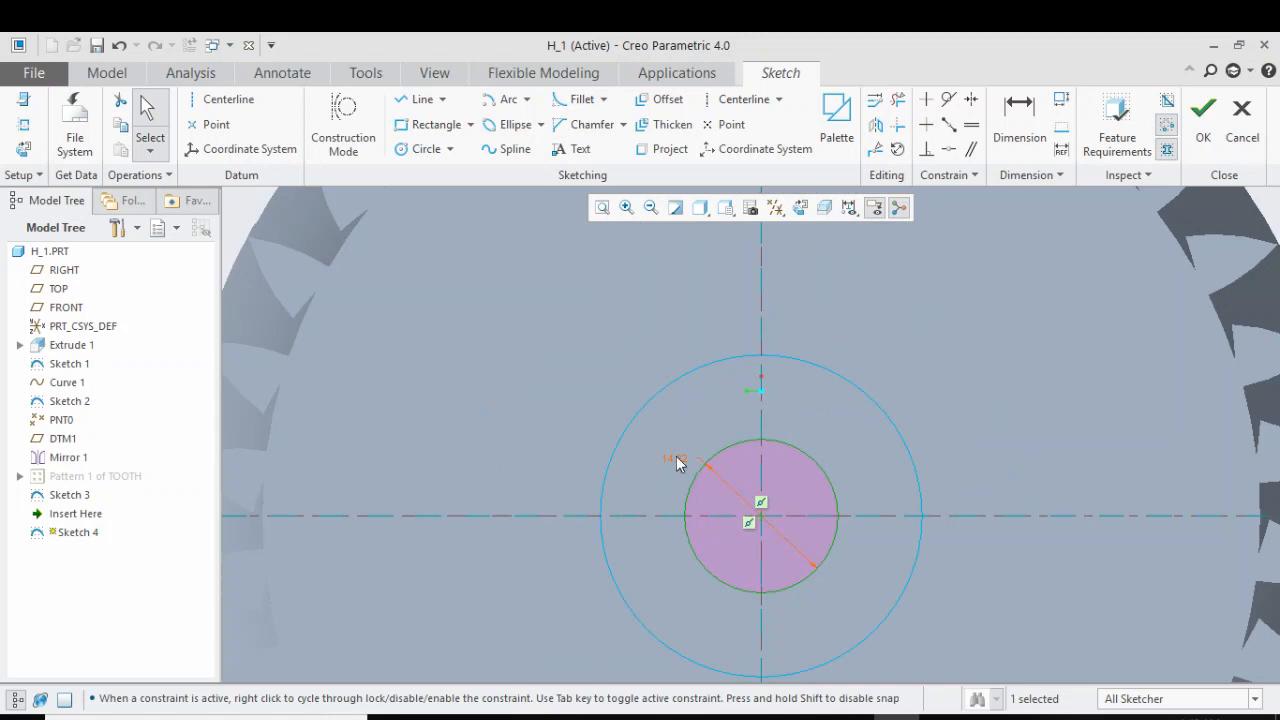
Set the smaller circle's diameter to d, accept the relation and finish the sketch
double_click(677, 458)
type("d")
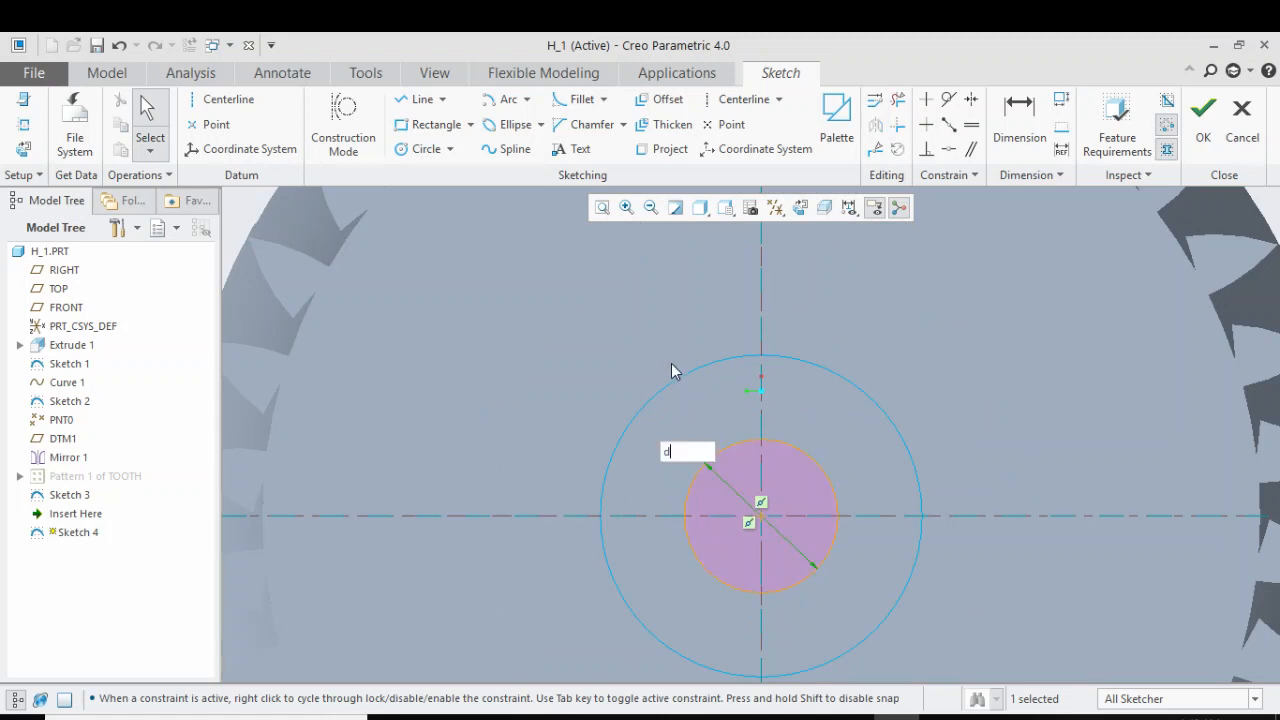
key("Return")
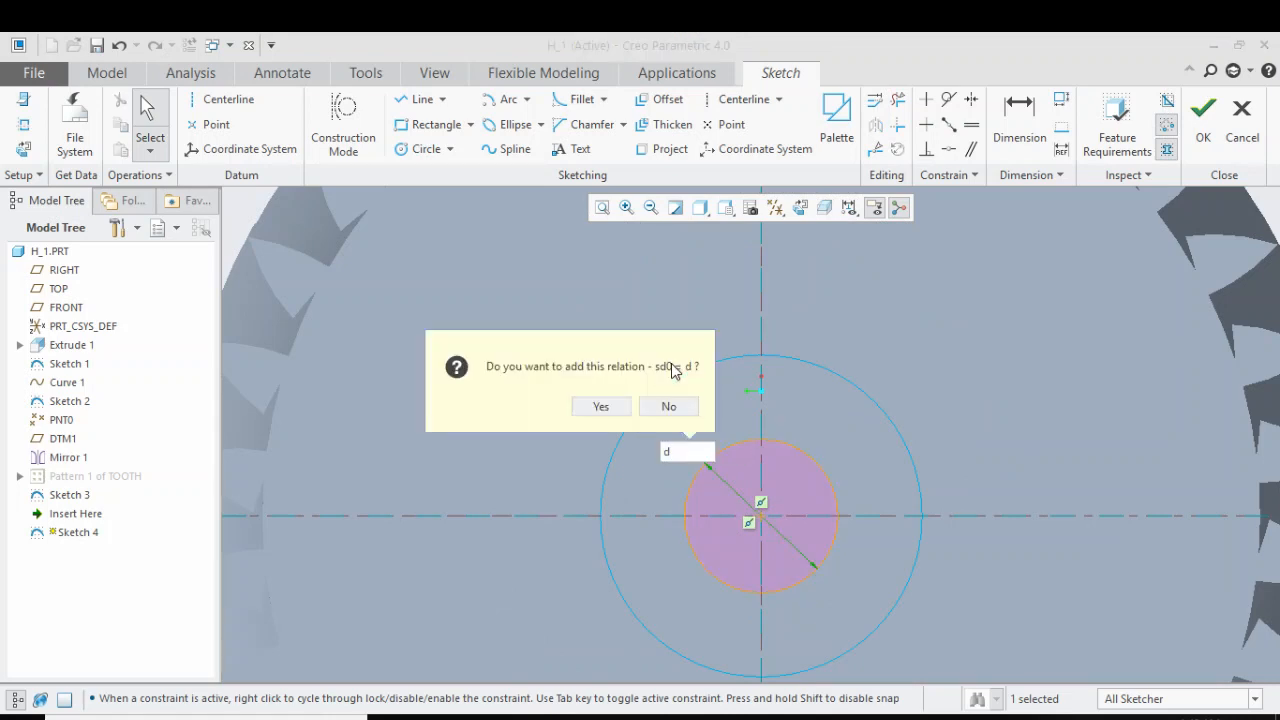
key("Return")
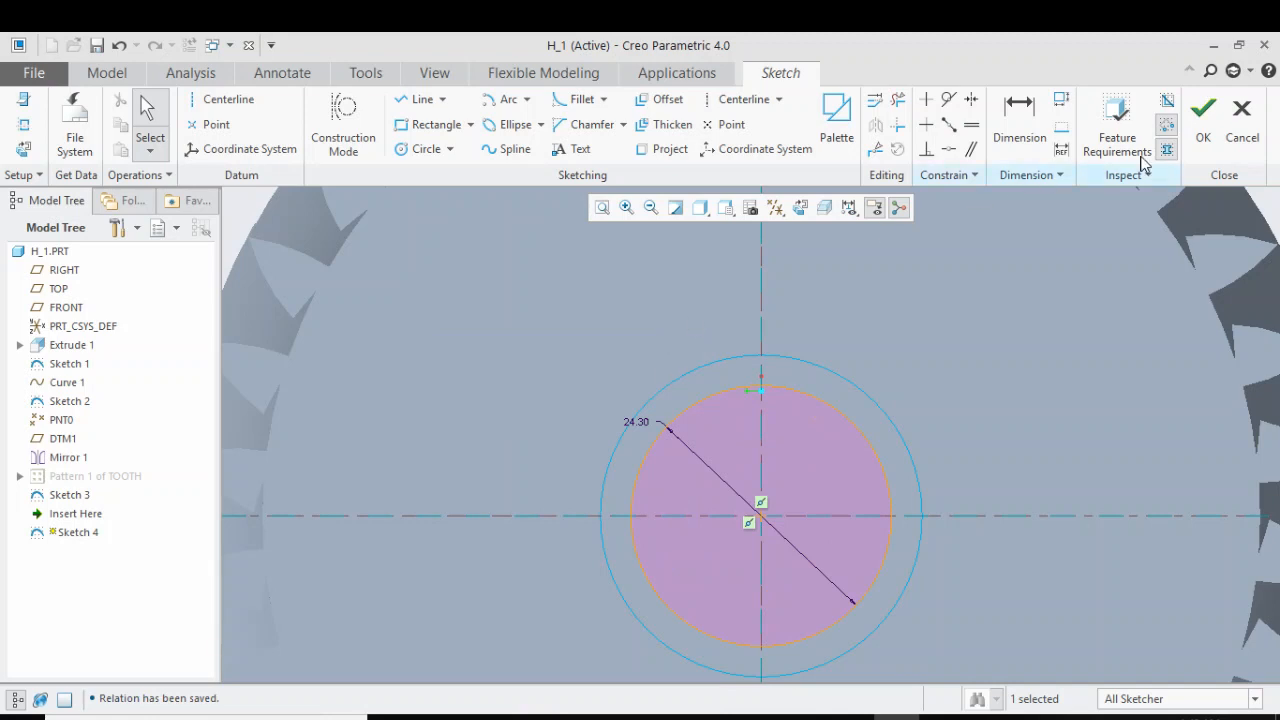
left_click(1203, 118)
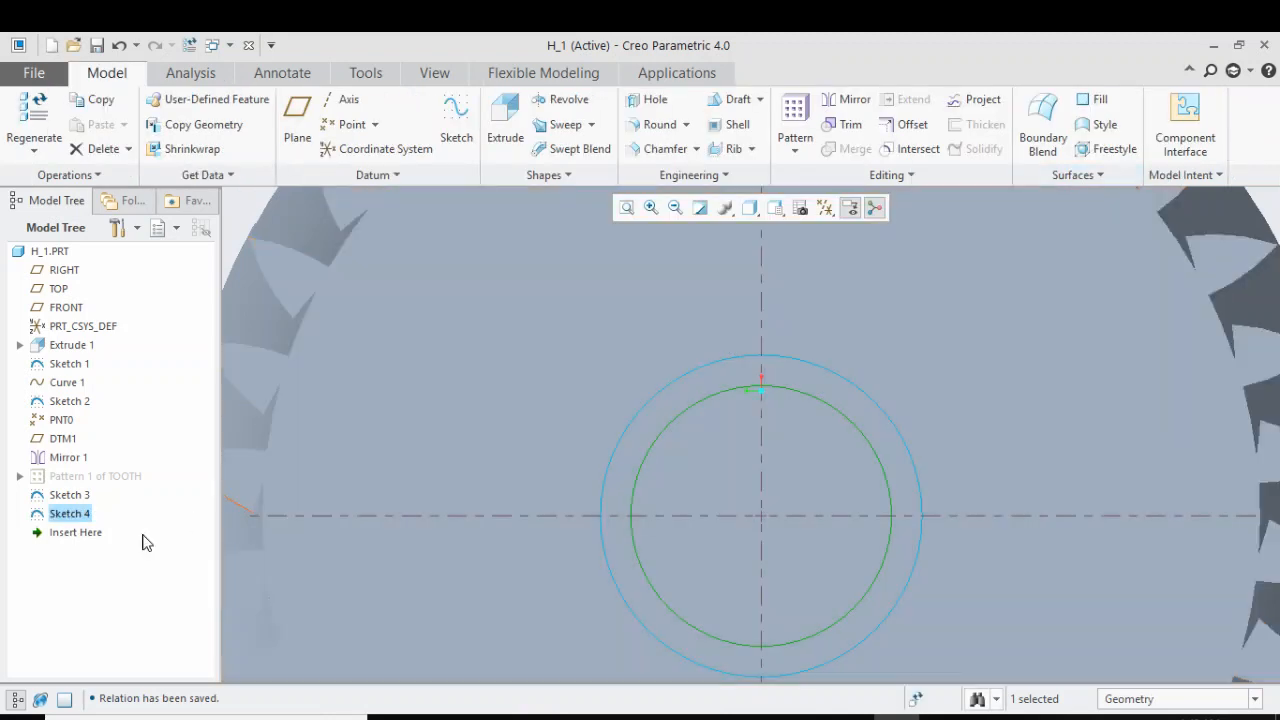
Rename the sketch of the smaller circle as SHAFT
left_click(80, 516)
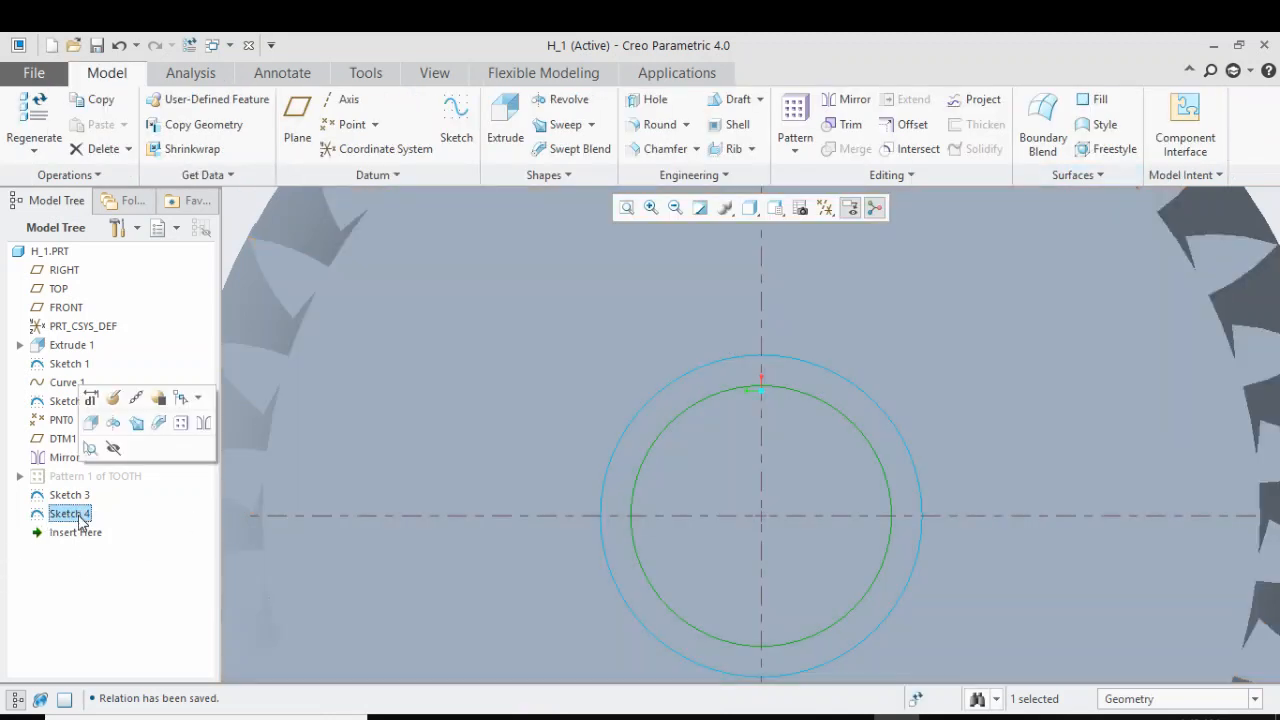
left_click(80, 516)
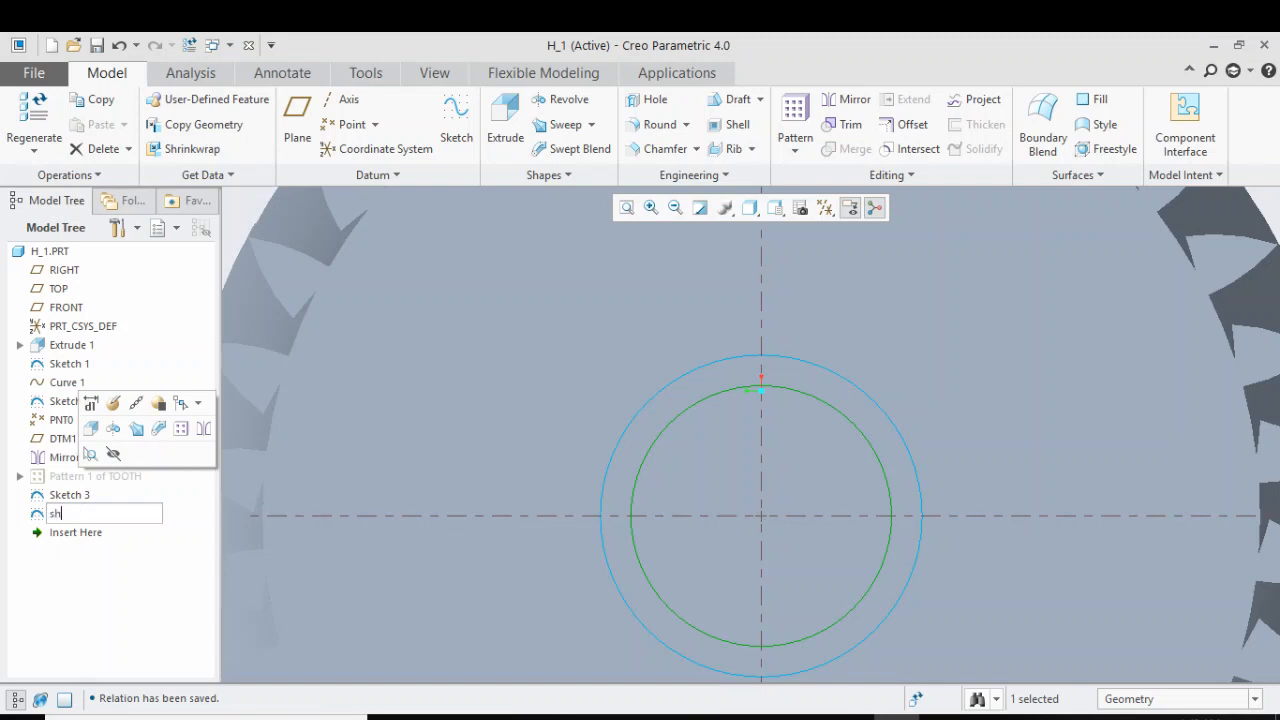
type("shaft")
key("Return")
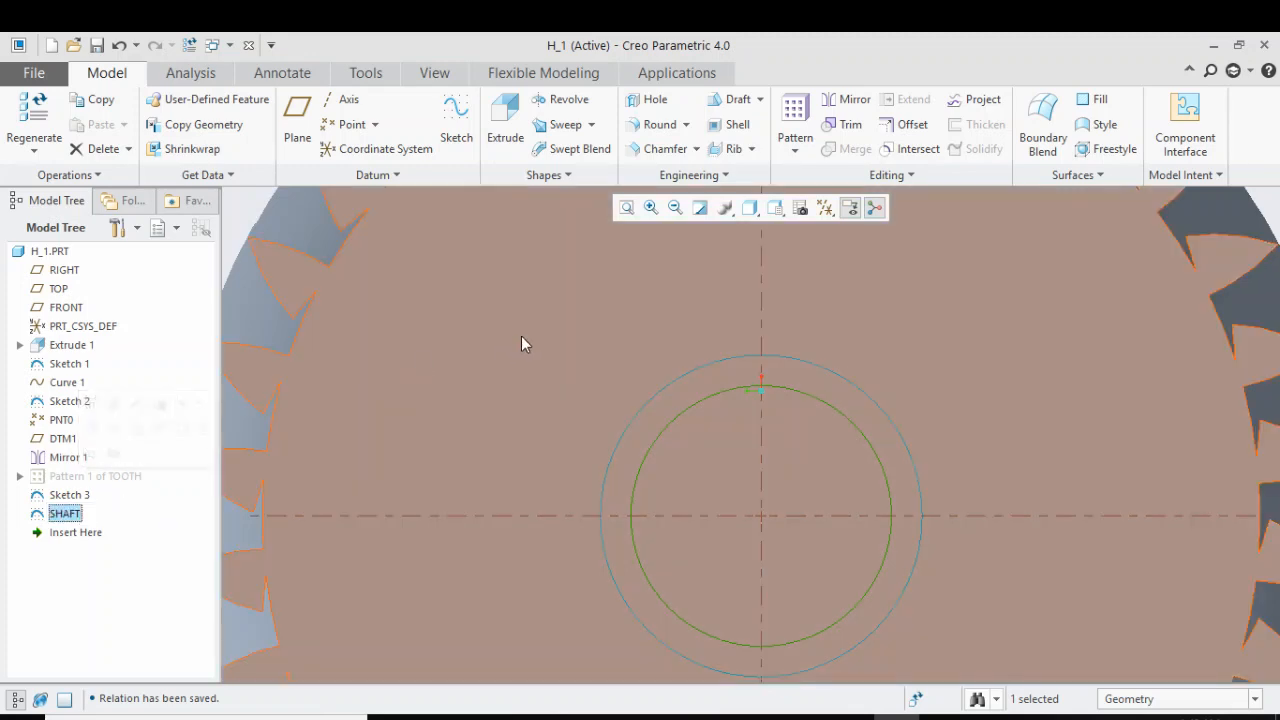
On the gear's front face, sketch a vertical line about 10.8 mm from the inner circle and a horizontal line about 4 mm to the vertical reference
left_click(521, 336)
scroll(590, 375, "down", 5)
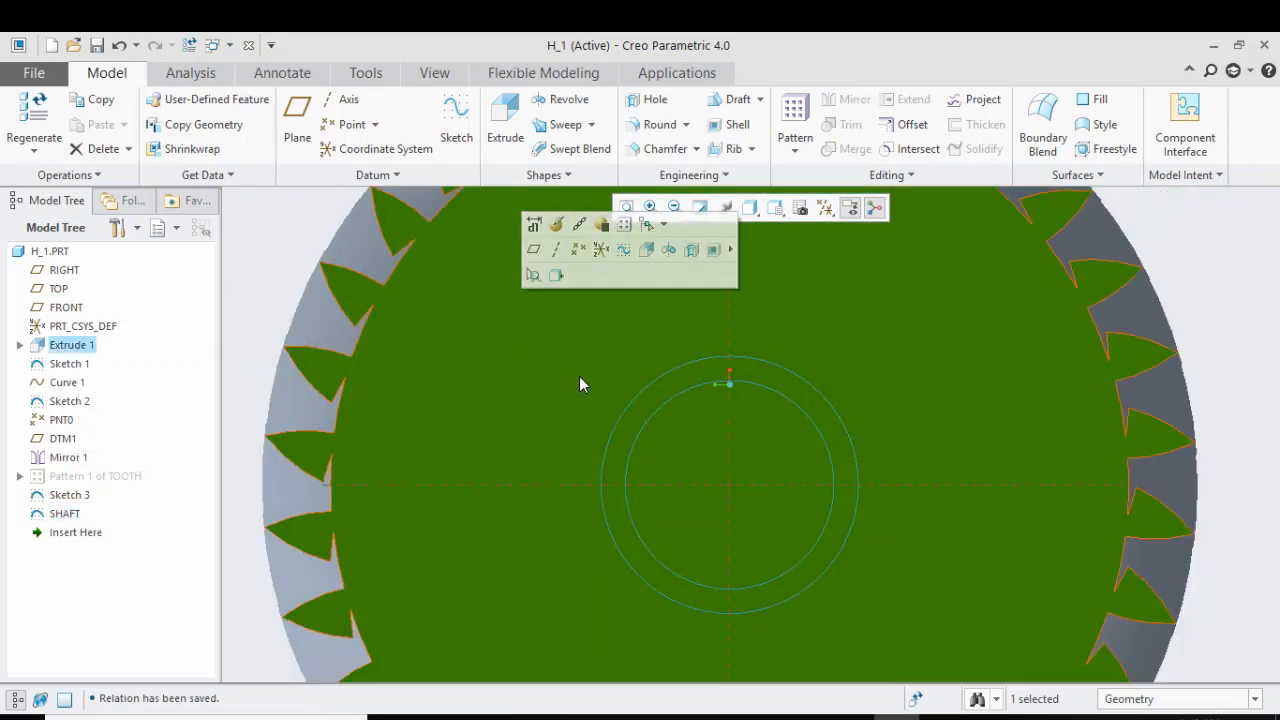
left_click(452, 105)
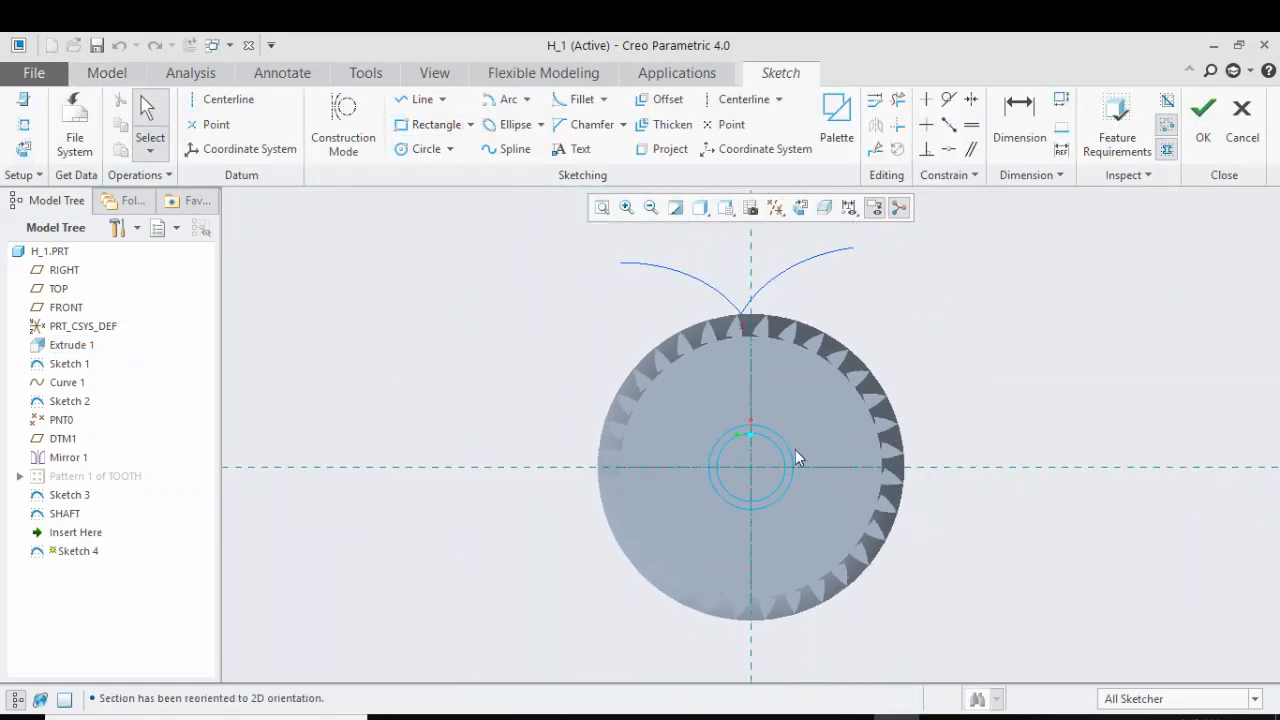
scroll(759, 428, "up", 4)
scroll(752, 376, "down", 2)
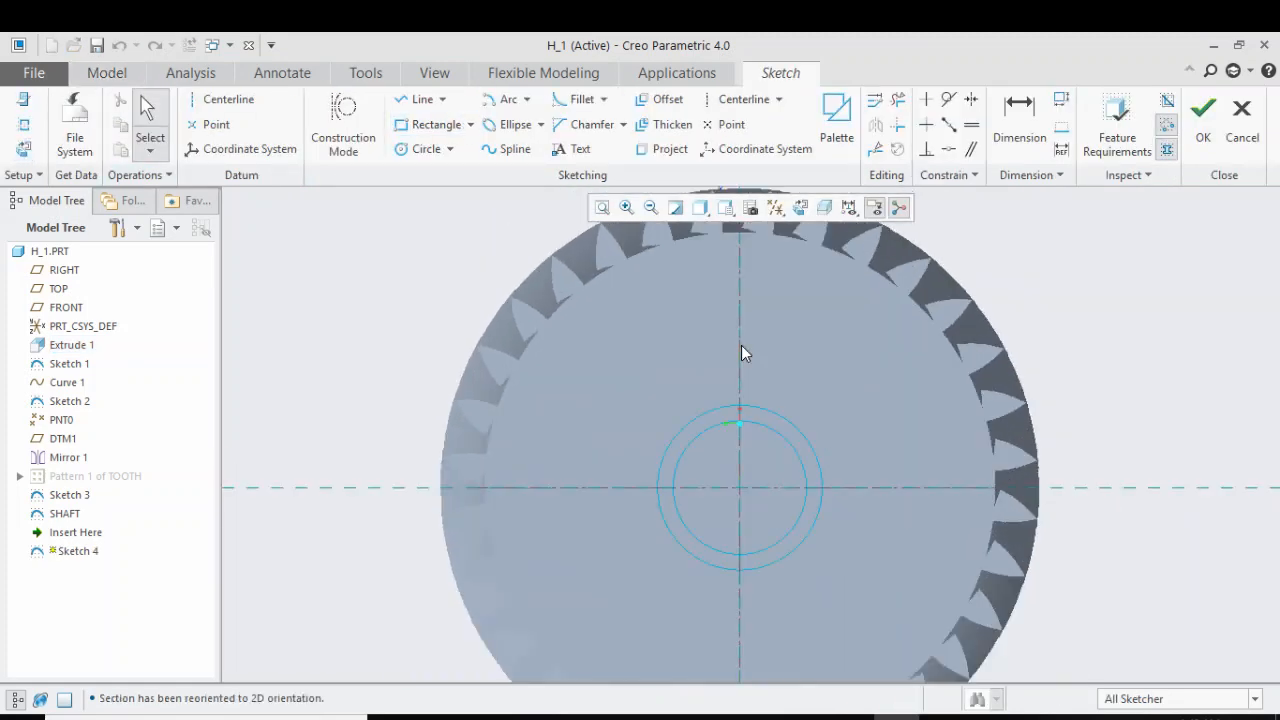
scroll(758, 446, "up", 4)
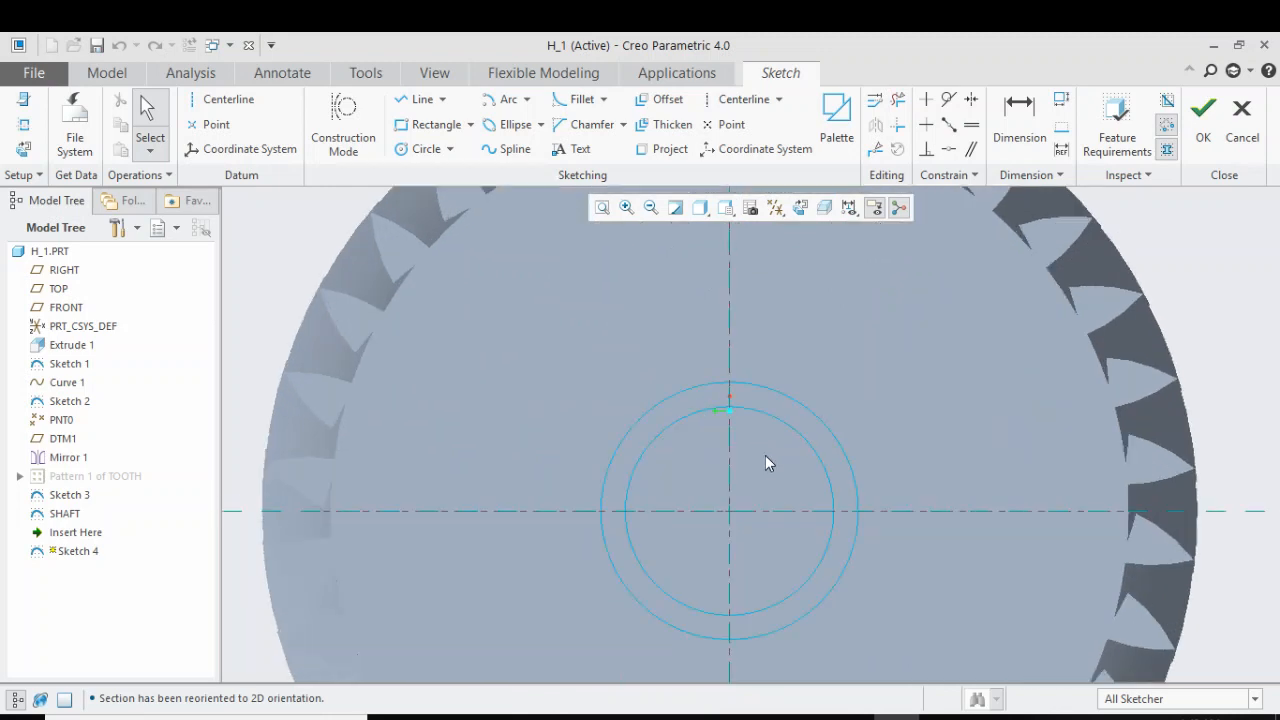
left_click(407, 100)
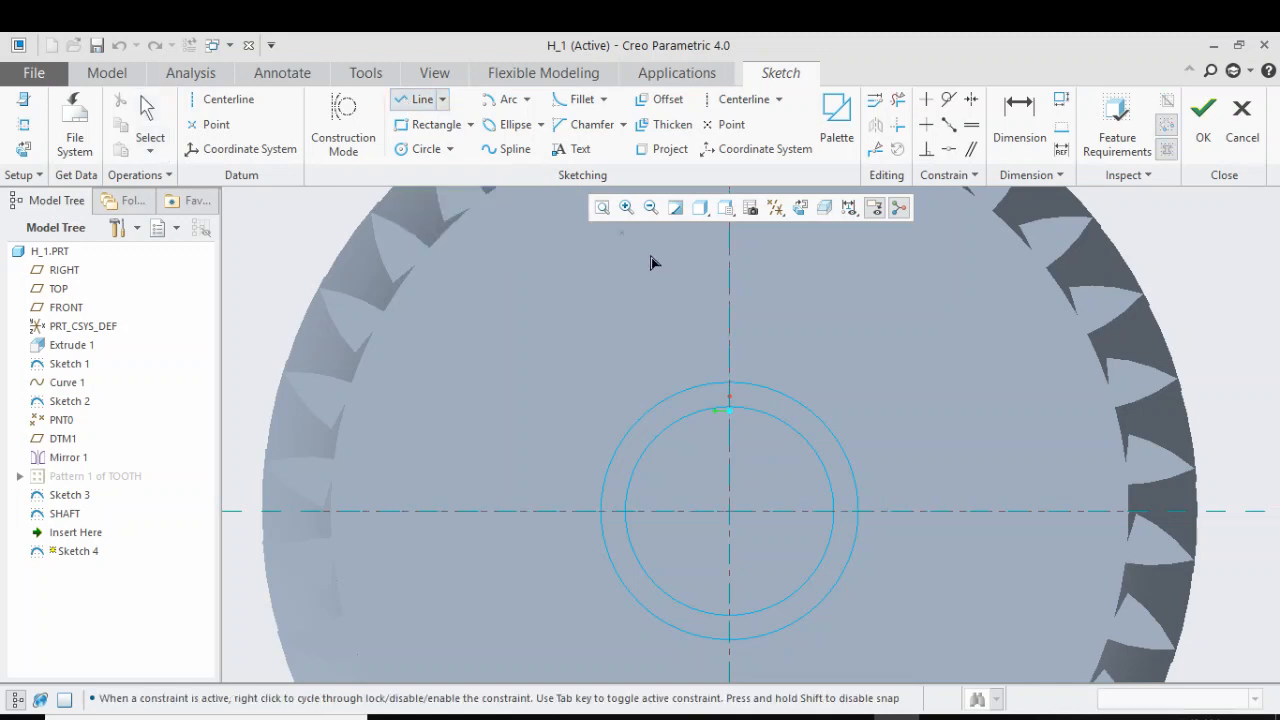
left_click(695, 412)
left_click(695, 320)
left_click(730, 322)
middle_click(758, 298)
Project the upper half of the inner circle and trim it to the short arc between the vertical line and the vertical reference
left_click(662, 157)
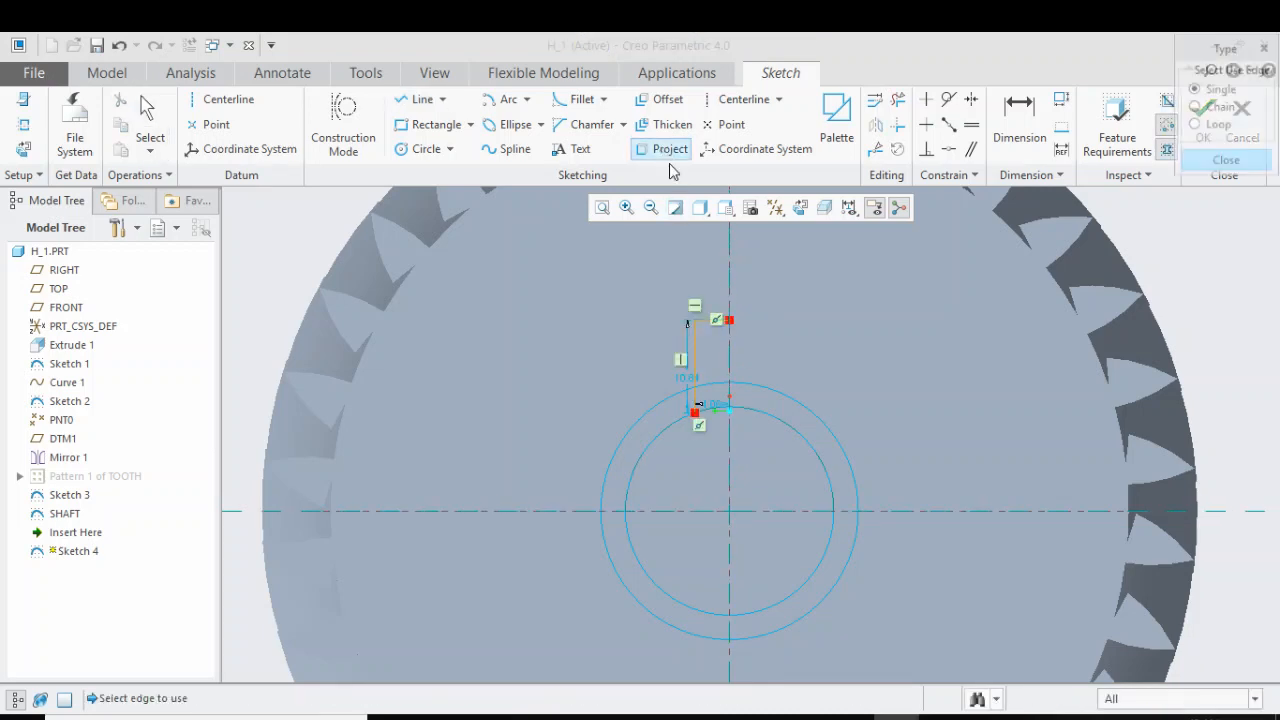
left_click(740, 414)
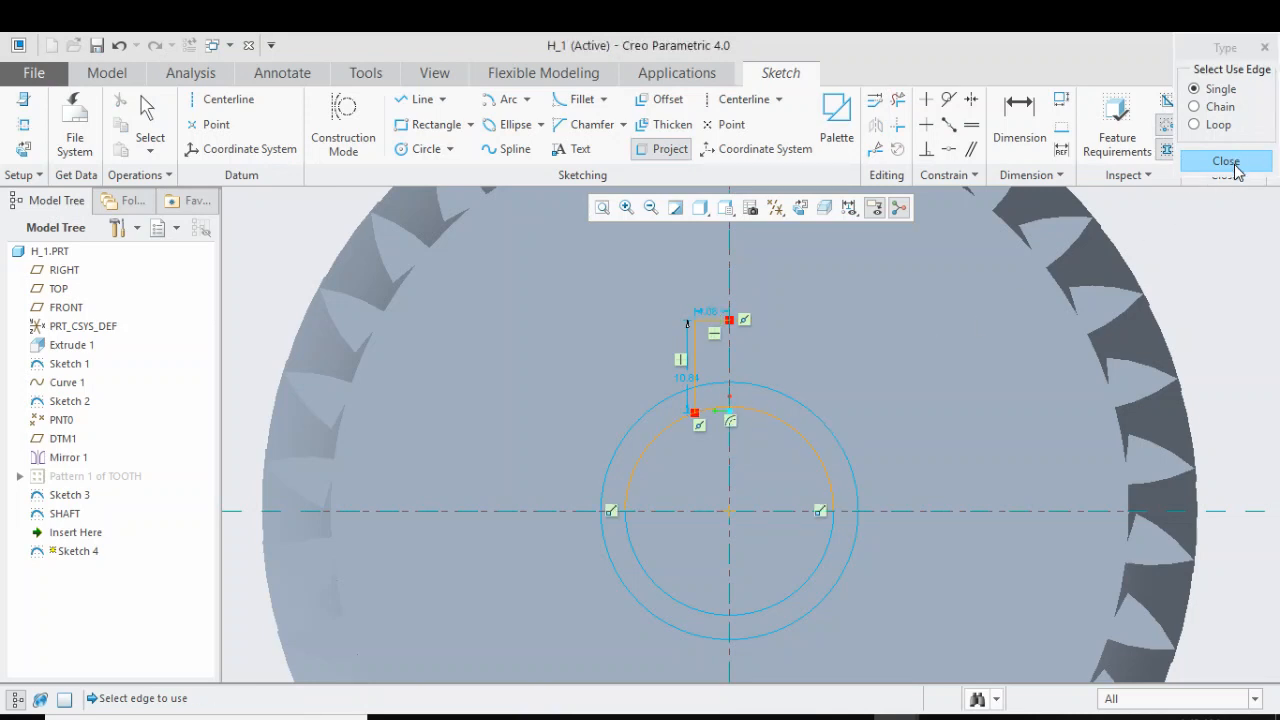
left_click(1230, 160)
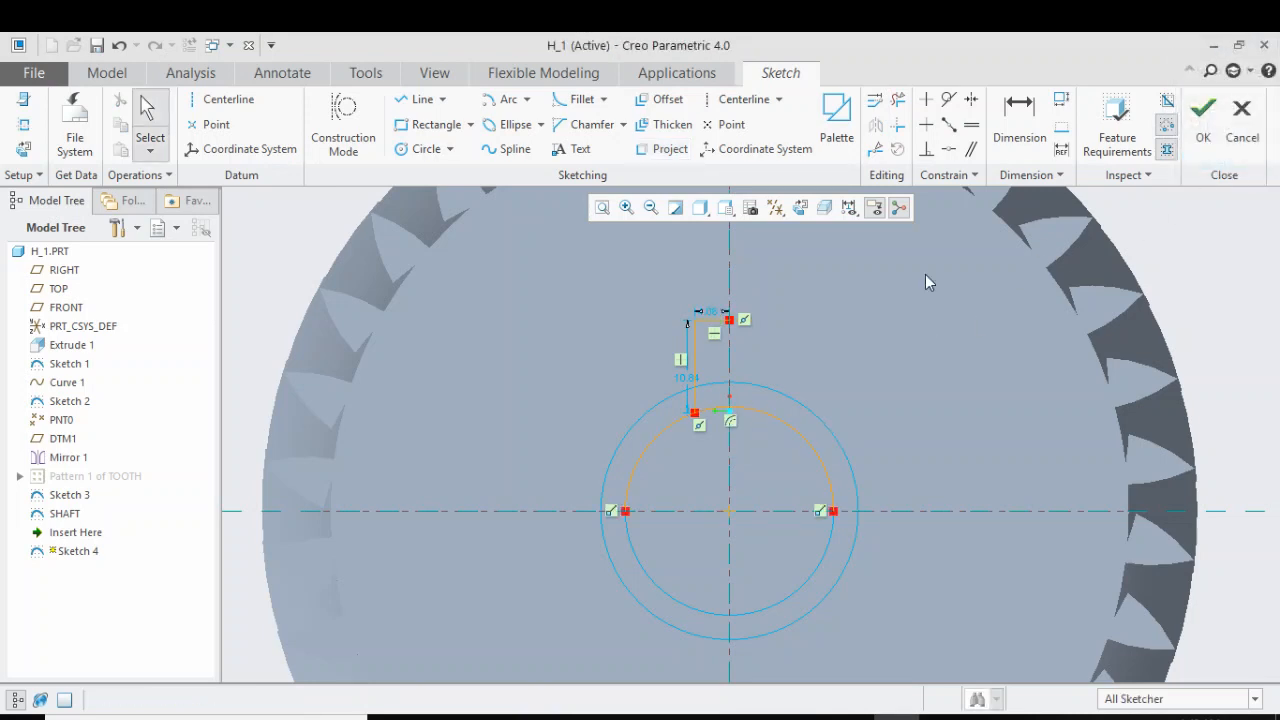
left_click(897, 99)
left_click(814, 440)
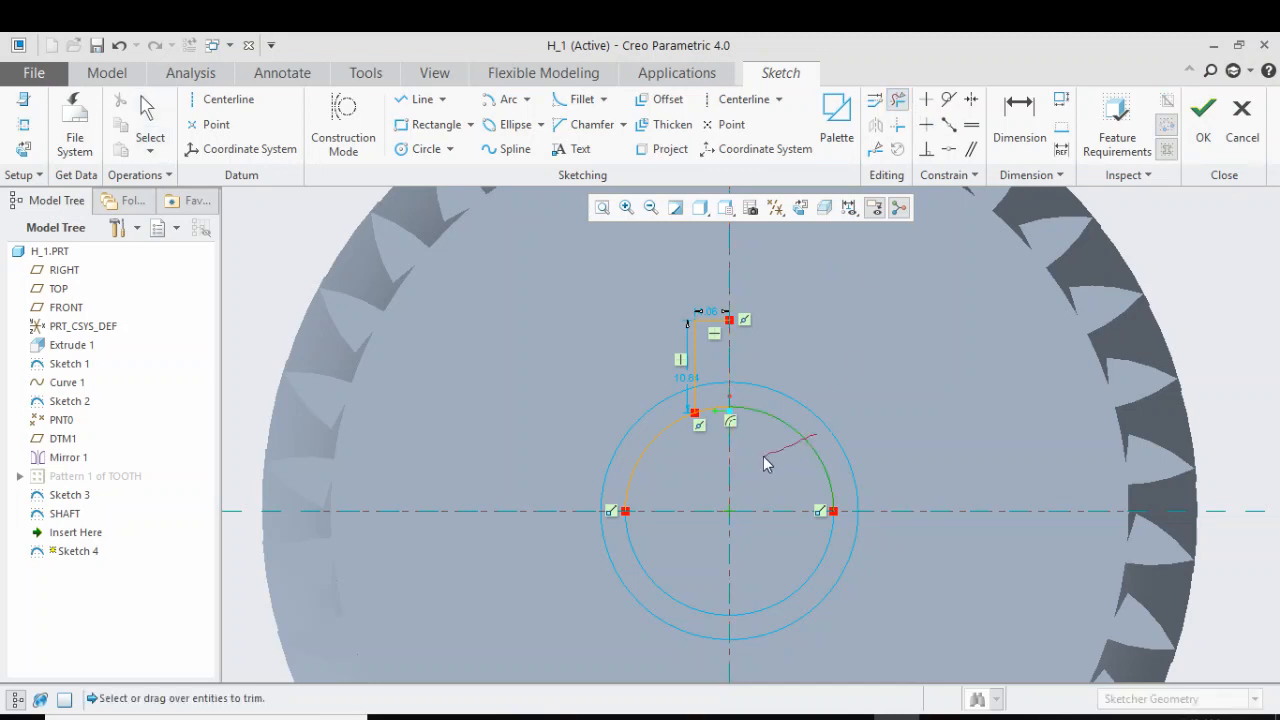
left_click(648, 449)
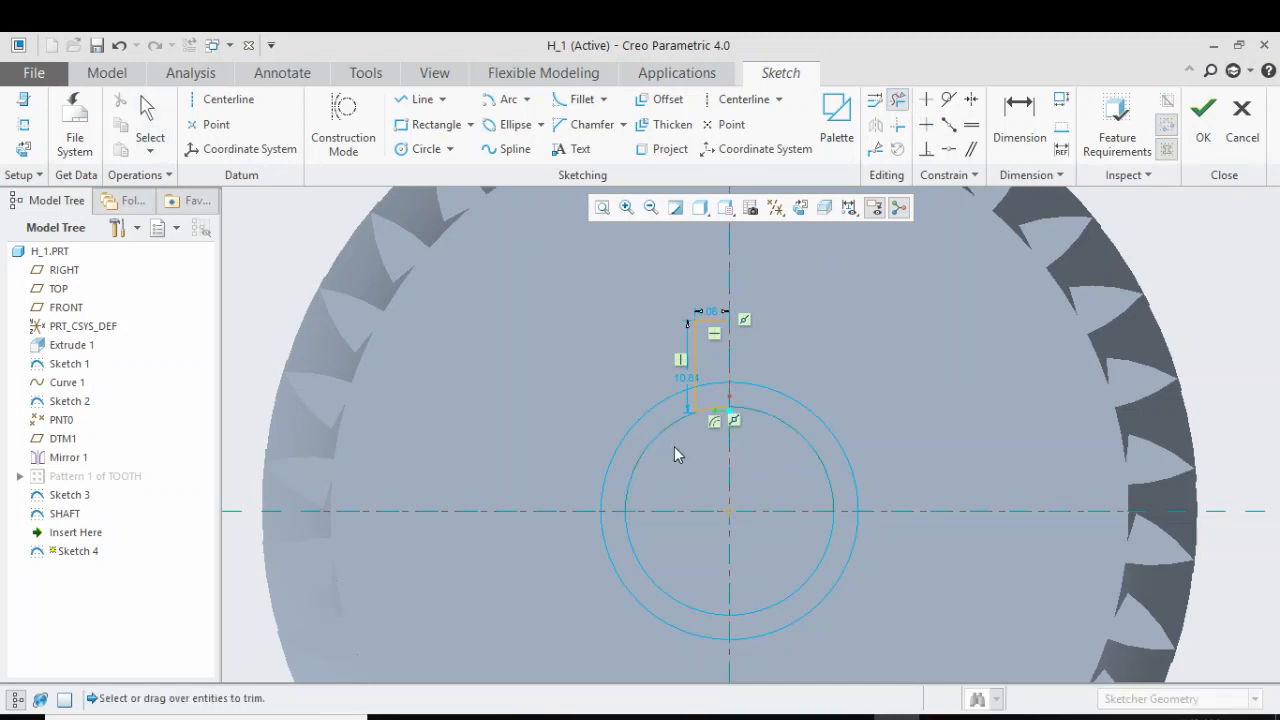
middle_click(771, 337)
Add a centerline along the vertical reference and mirror the half tooth profile about it
left_click(744, 99)
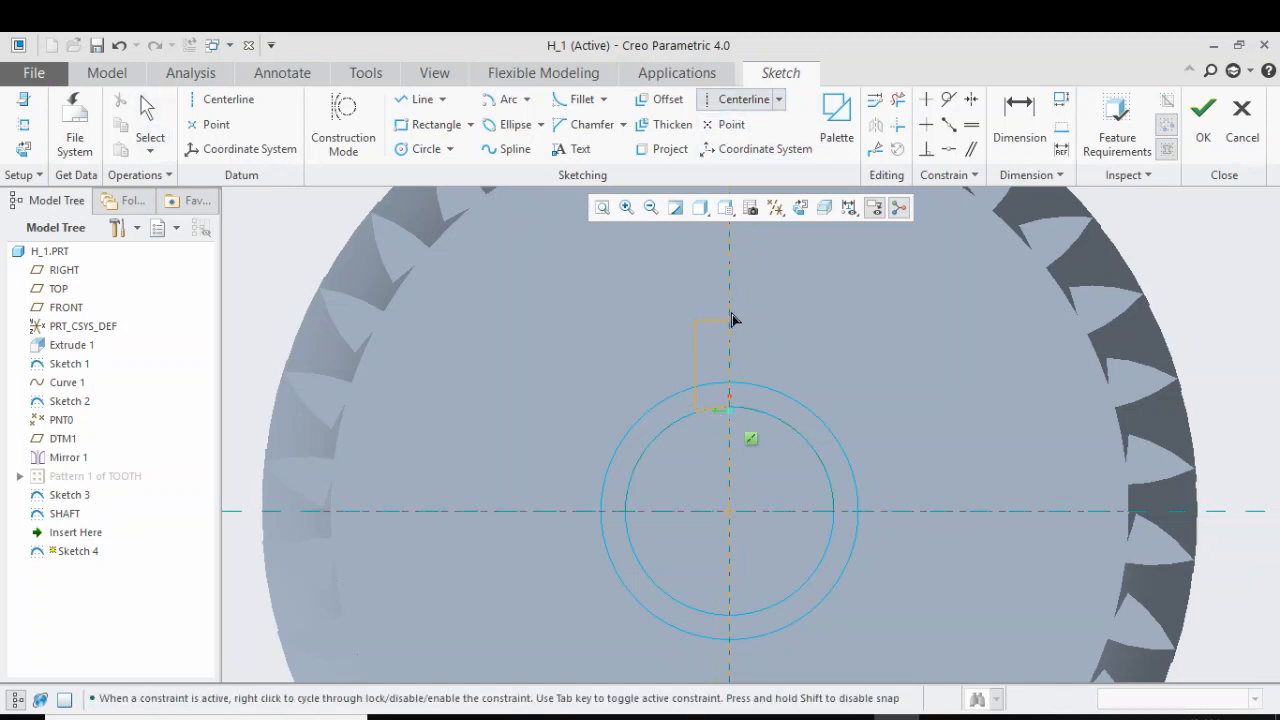
middle_click(782, 306)
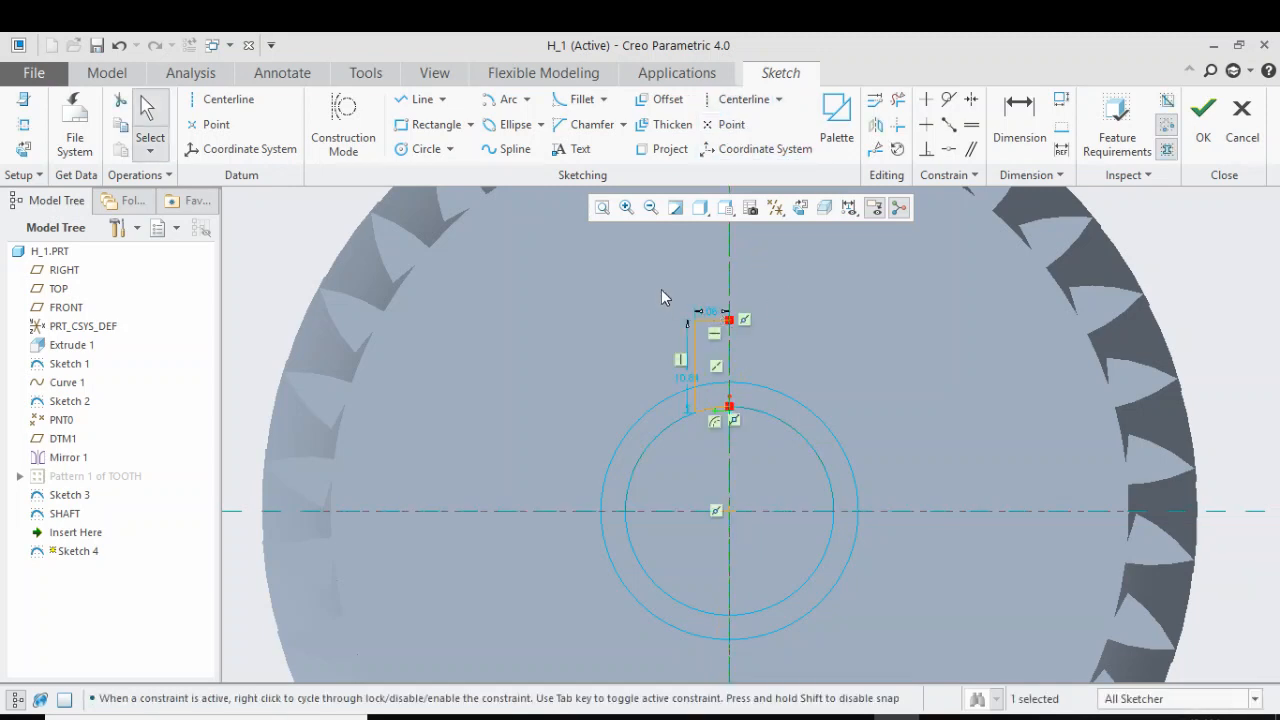
left_click_drag(661, 297, 746, 430)
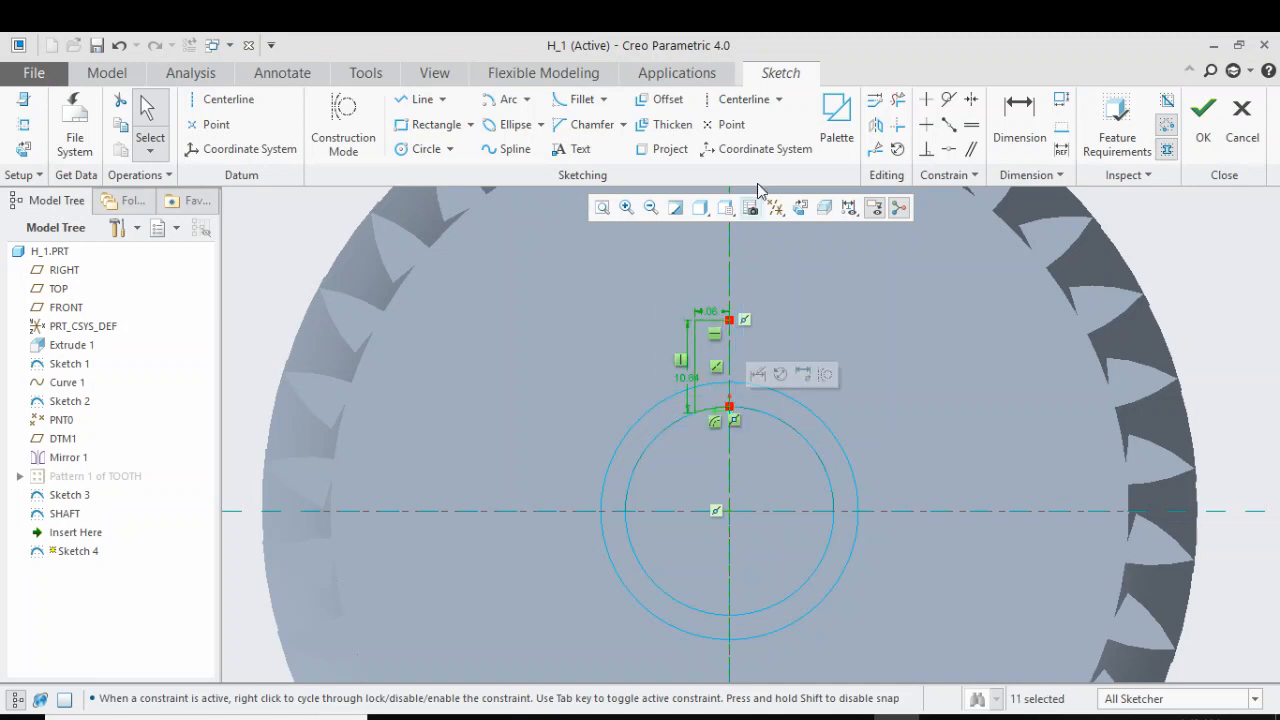
left_click(875, 124)
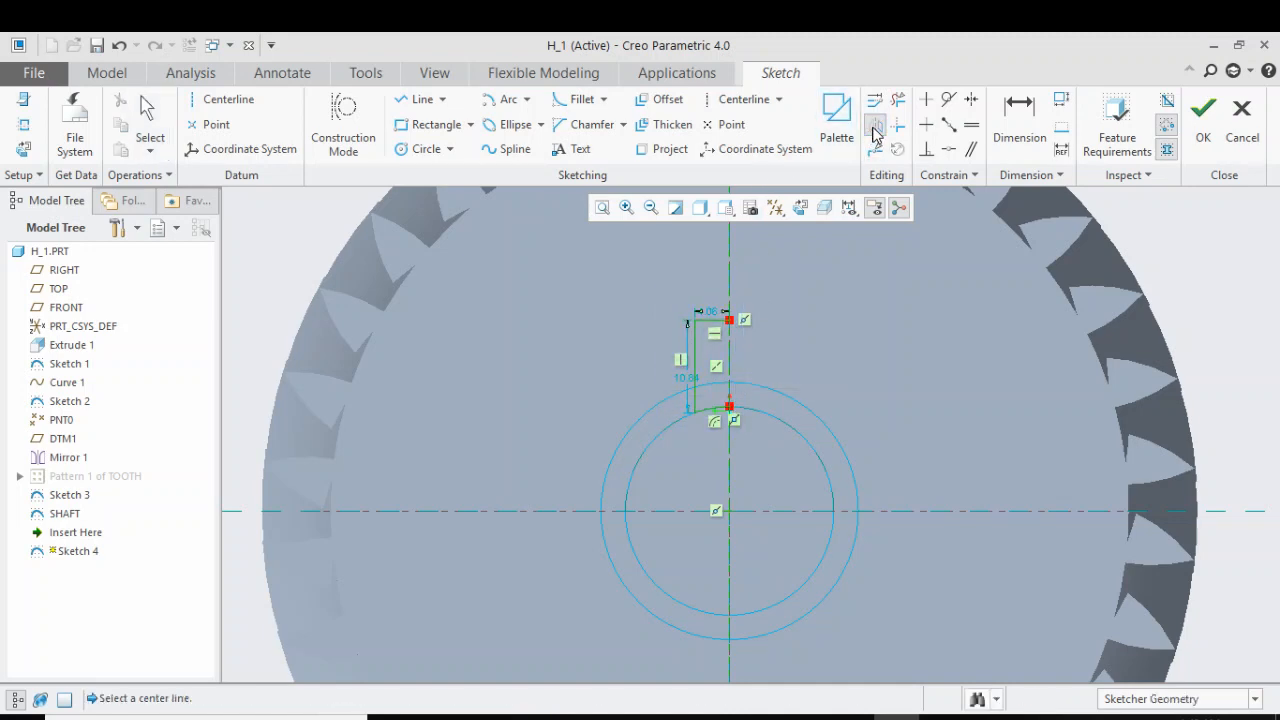
left_click(735, 468)
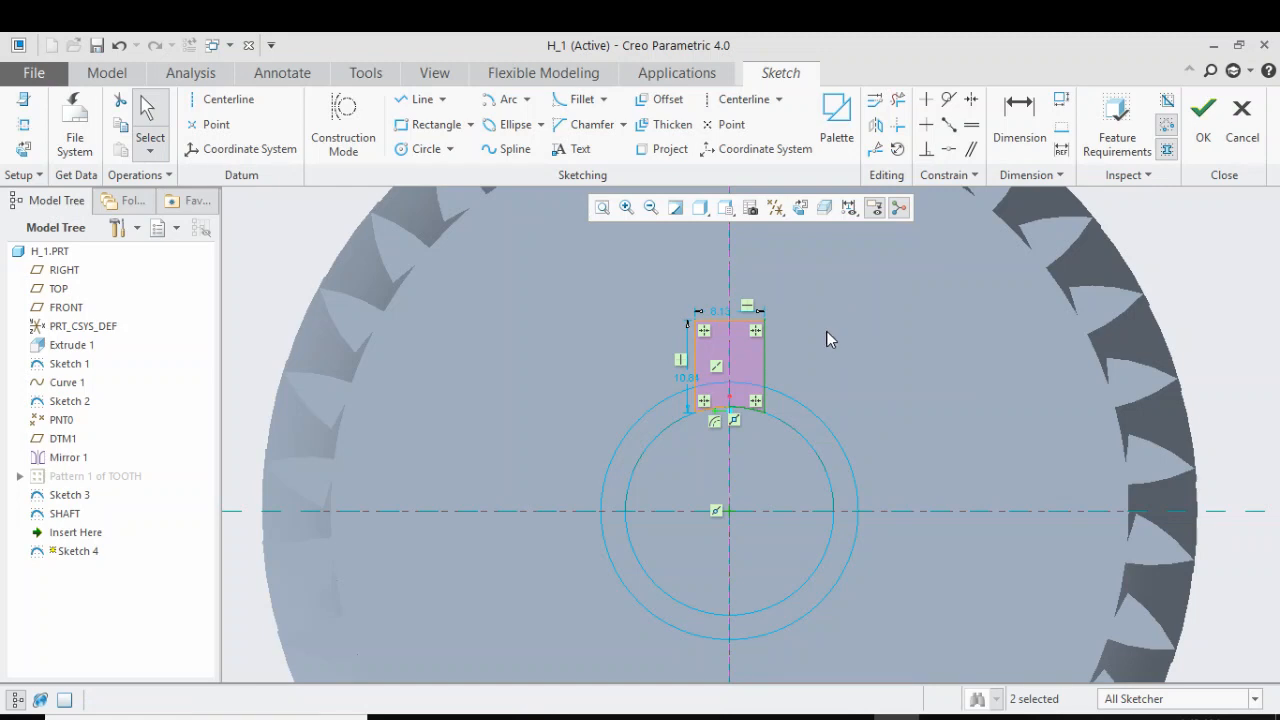
Set the mirrored tooth profile's width to w and accept the relation
scroll(766, 337, "down", 3)
scroll(725, 258, "up", 1)
scroll(716, 440, "up", 1)
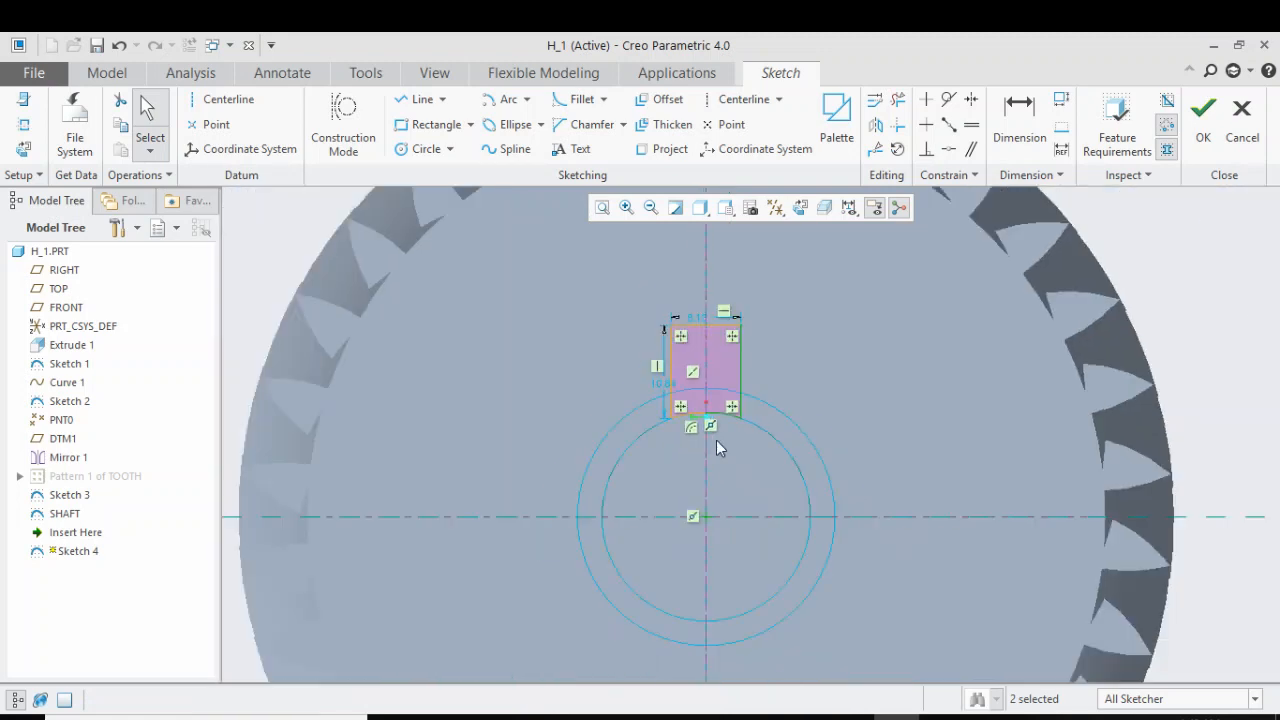
scroll(720, 326, "down", 2)
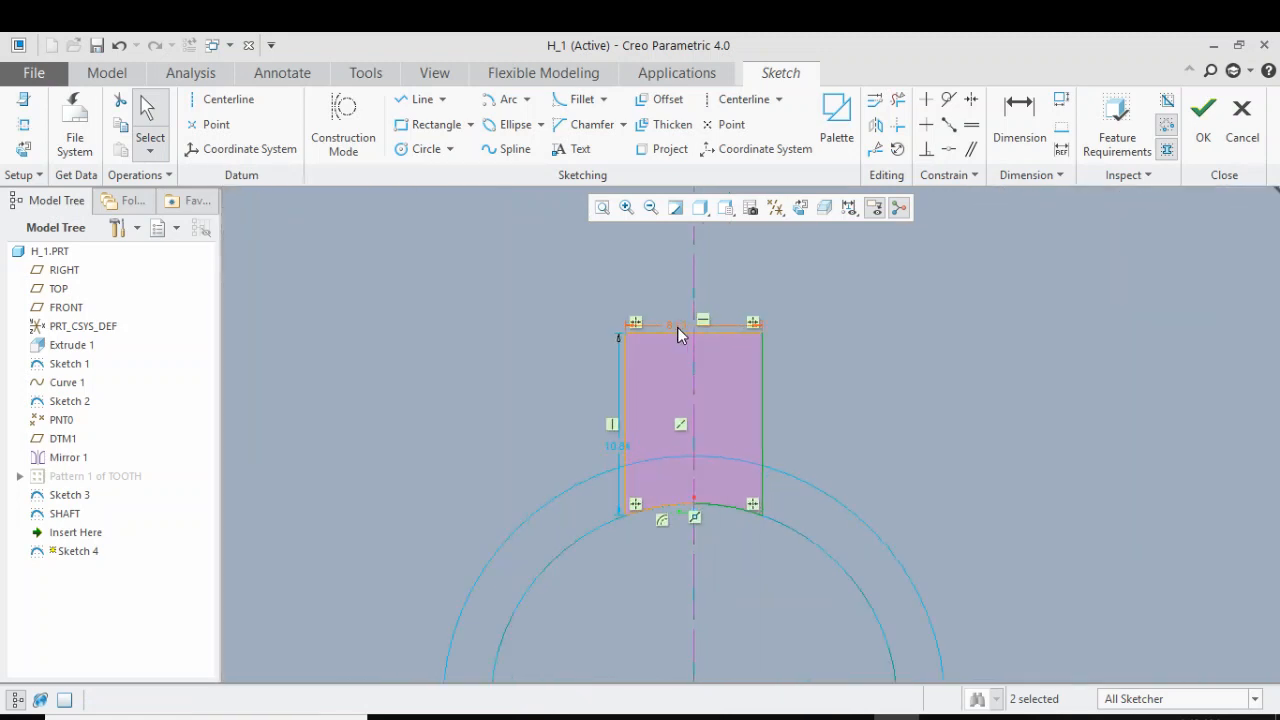
left_click(677, 327)
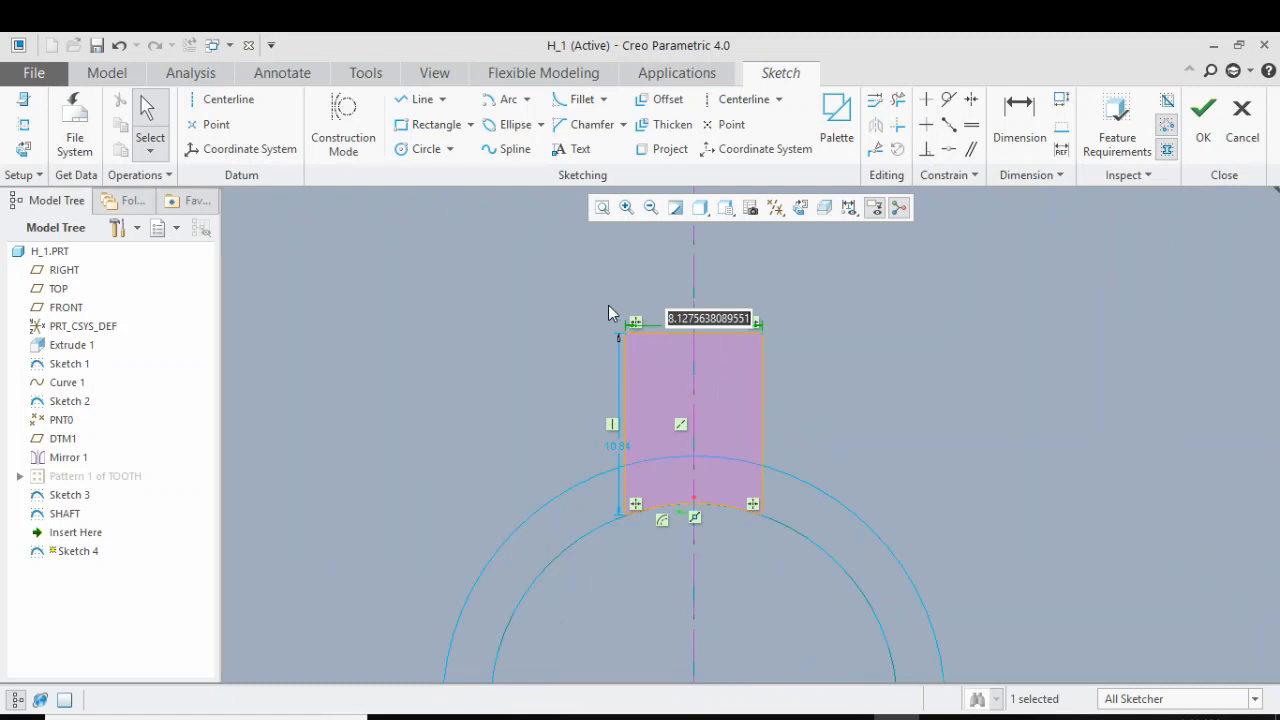
type("w")
key("Return")
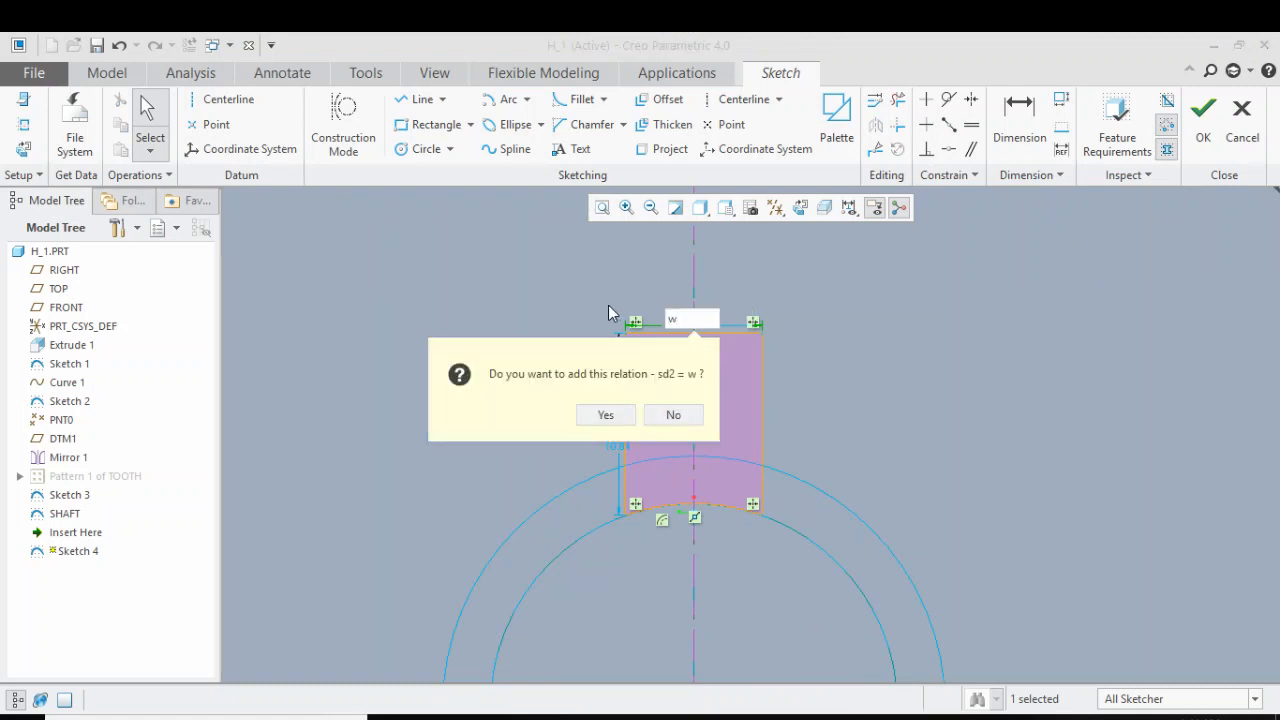
key("Return")
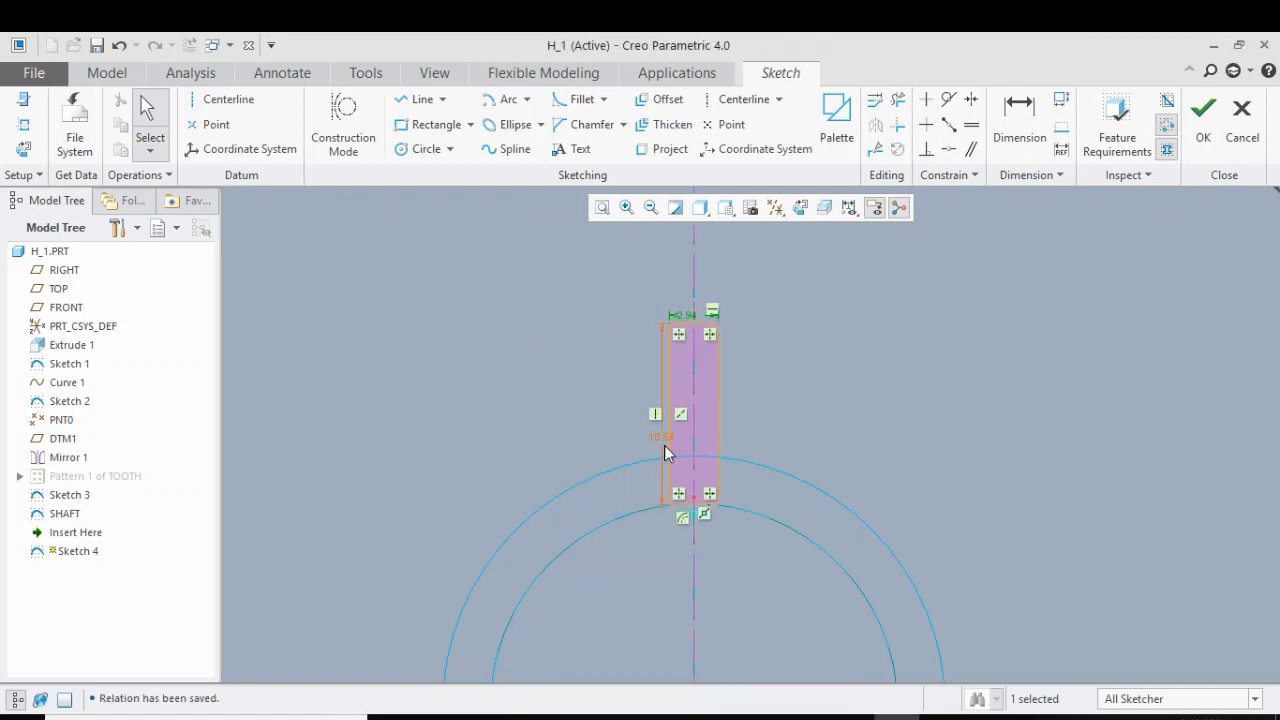
Set the tooth profile's height to h, accept the relation and finish the sketch
double_click(660, 437)
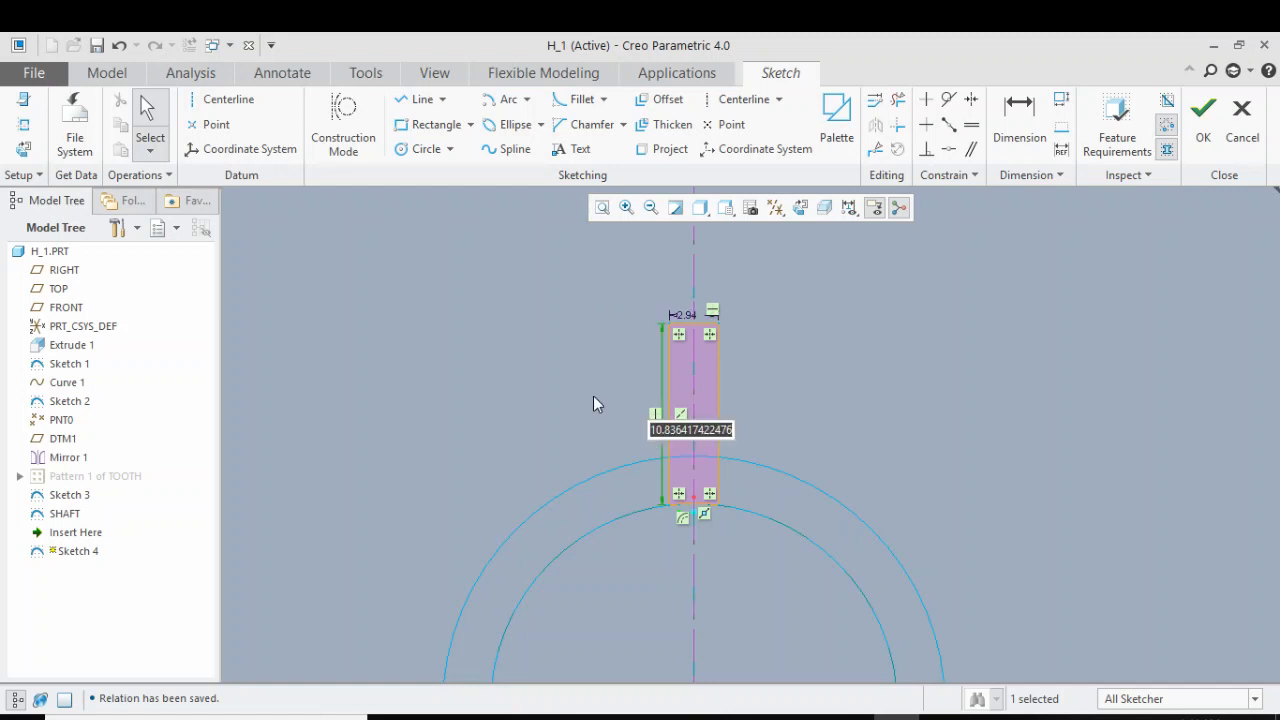
type("h")
key("Return")
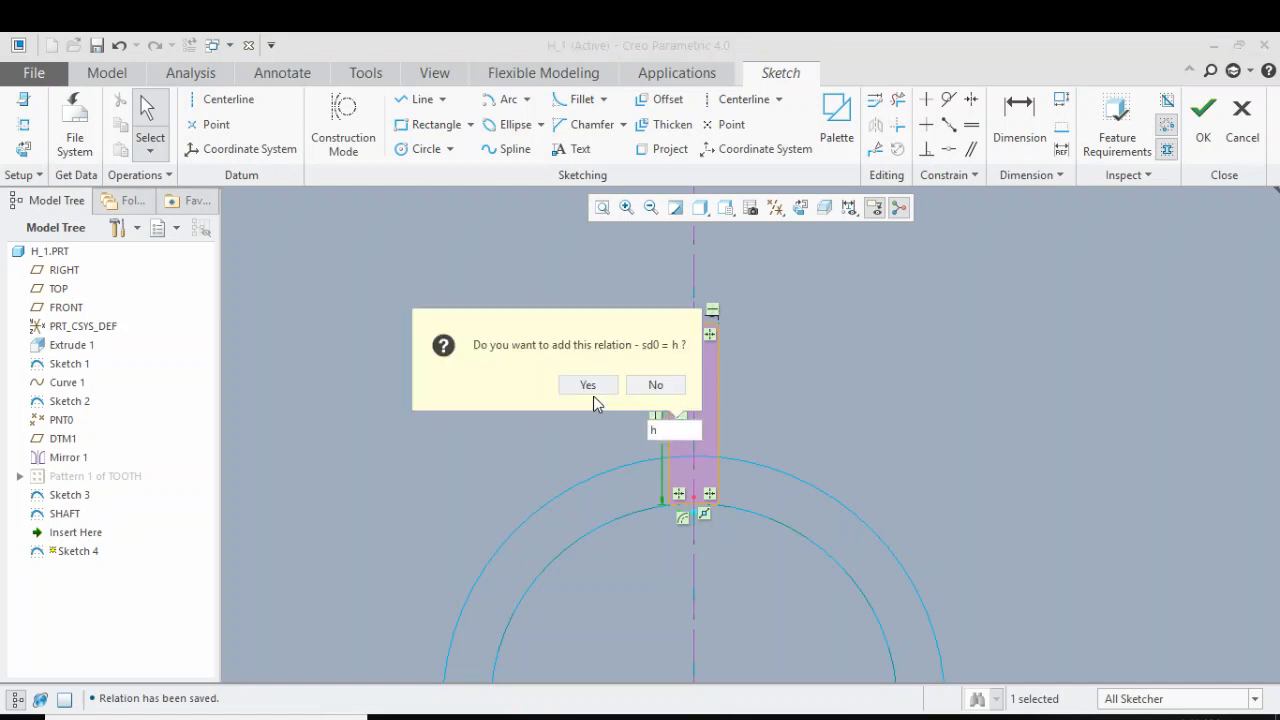
key("Return")
scroll(707, 414, "down", 3)
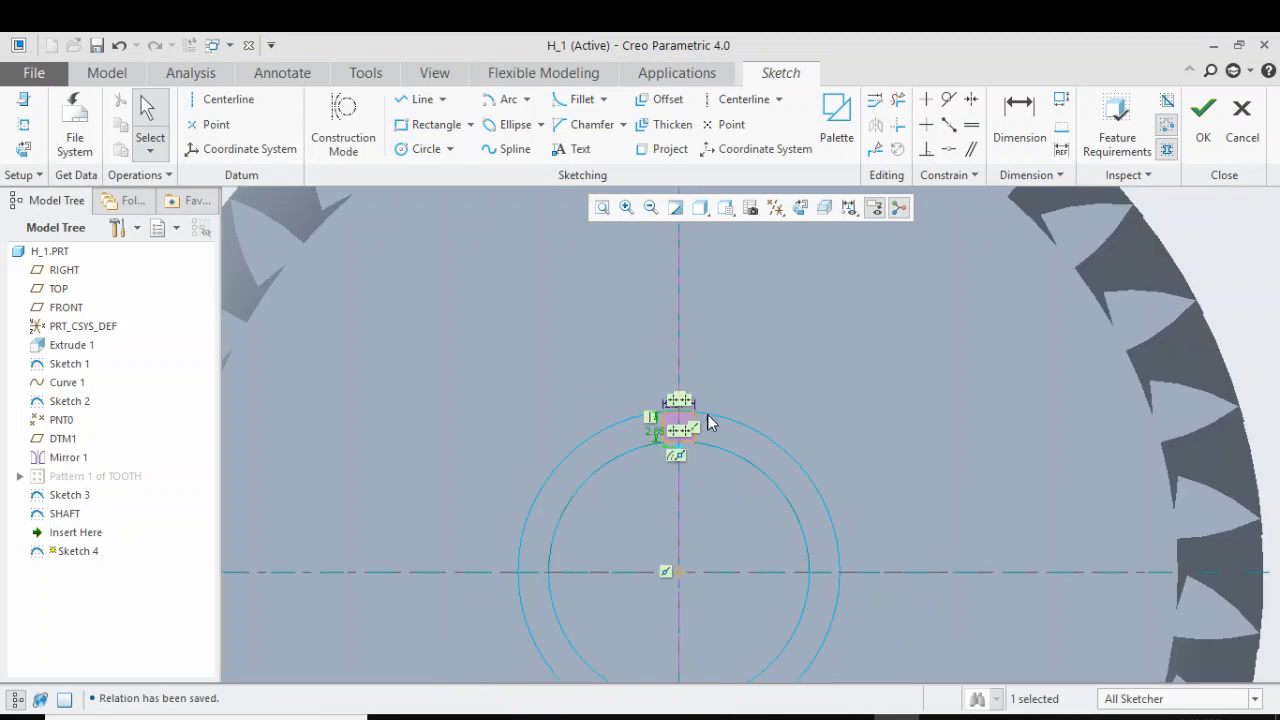
scroll(690, 432, "up", 1)
scroll(690, 432, "up", 1)
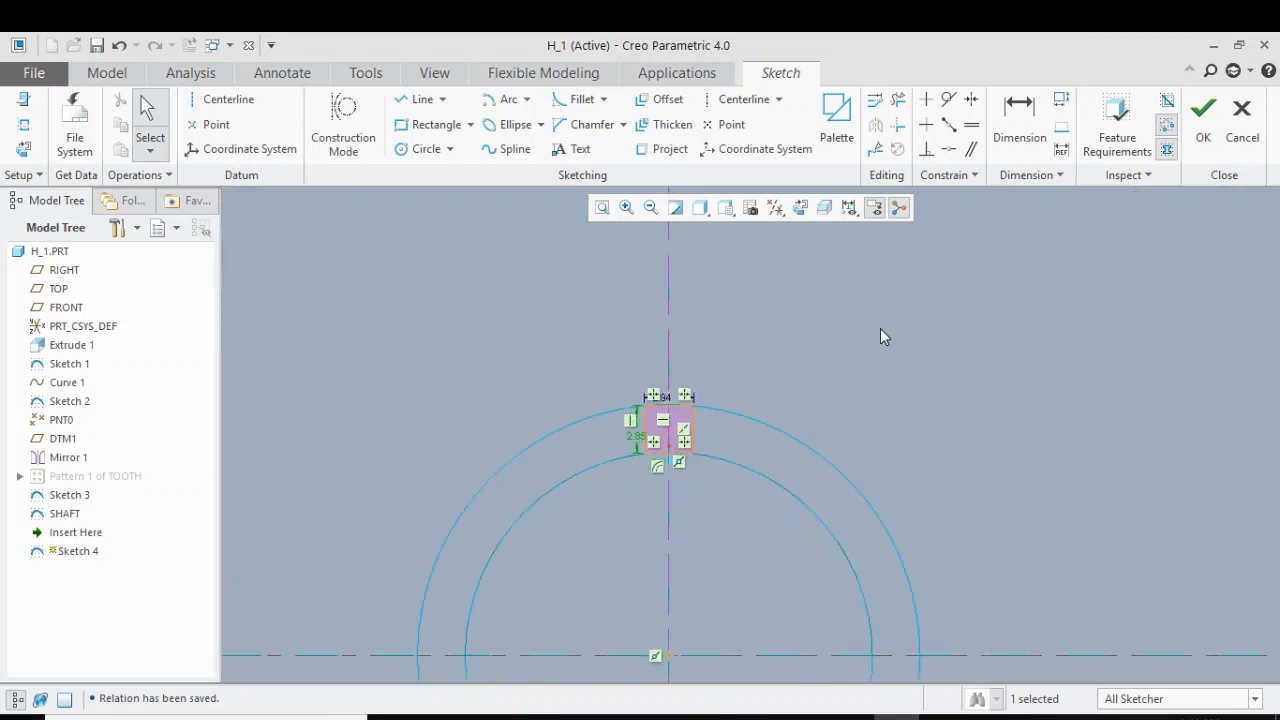
left_click(1203, 140)
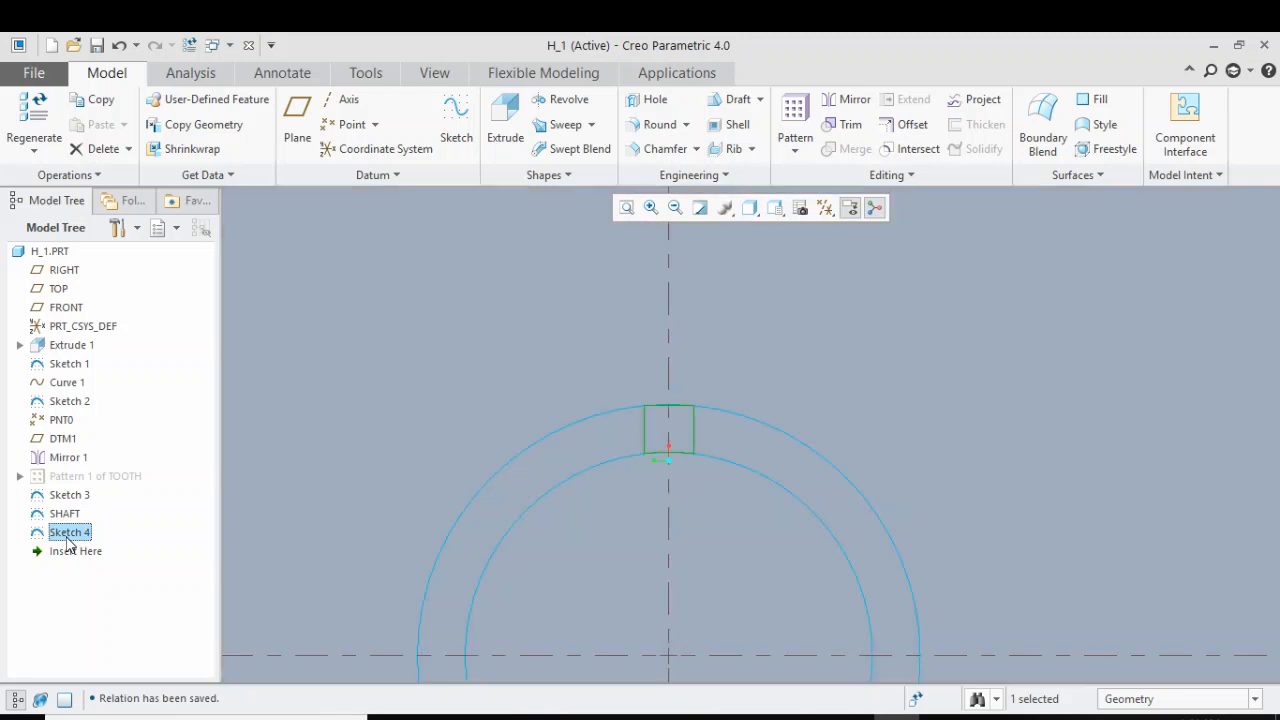
Rename the tooth profile sketch as TEETH
left_click(68, 533)
left_click(68, 533)
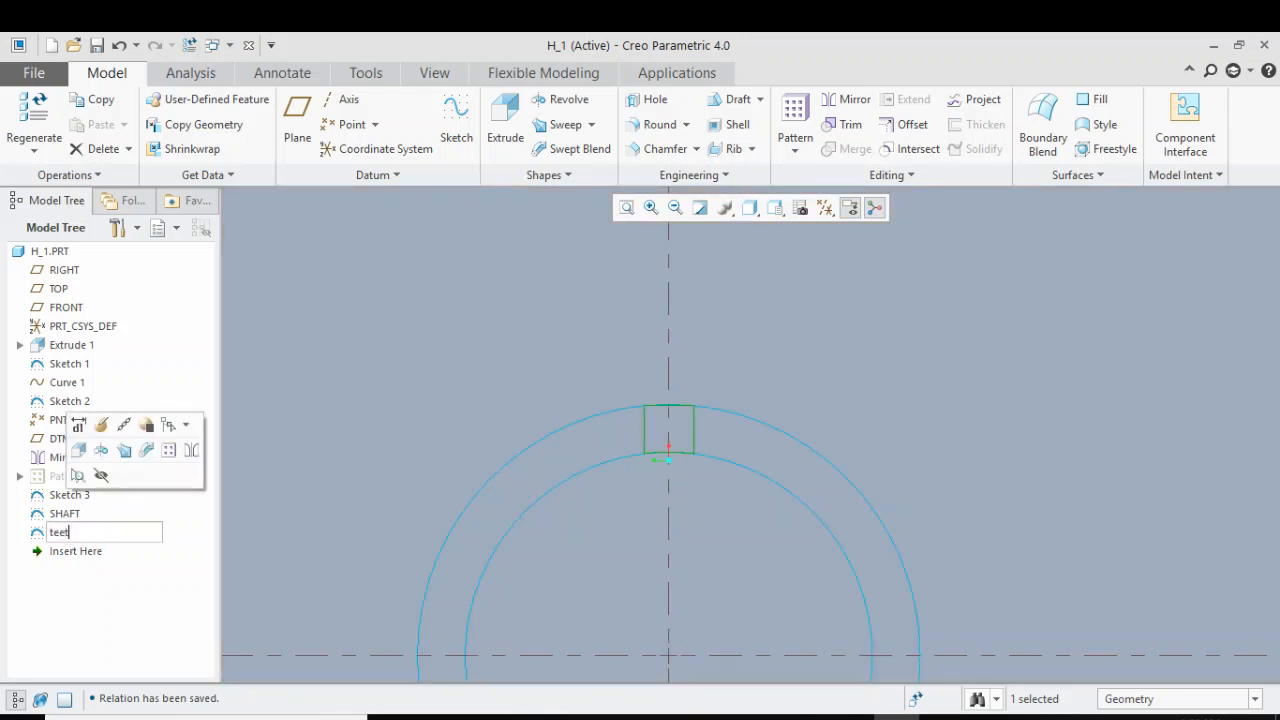
key("Return")
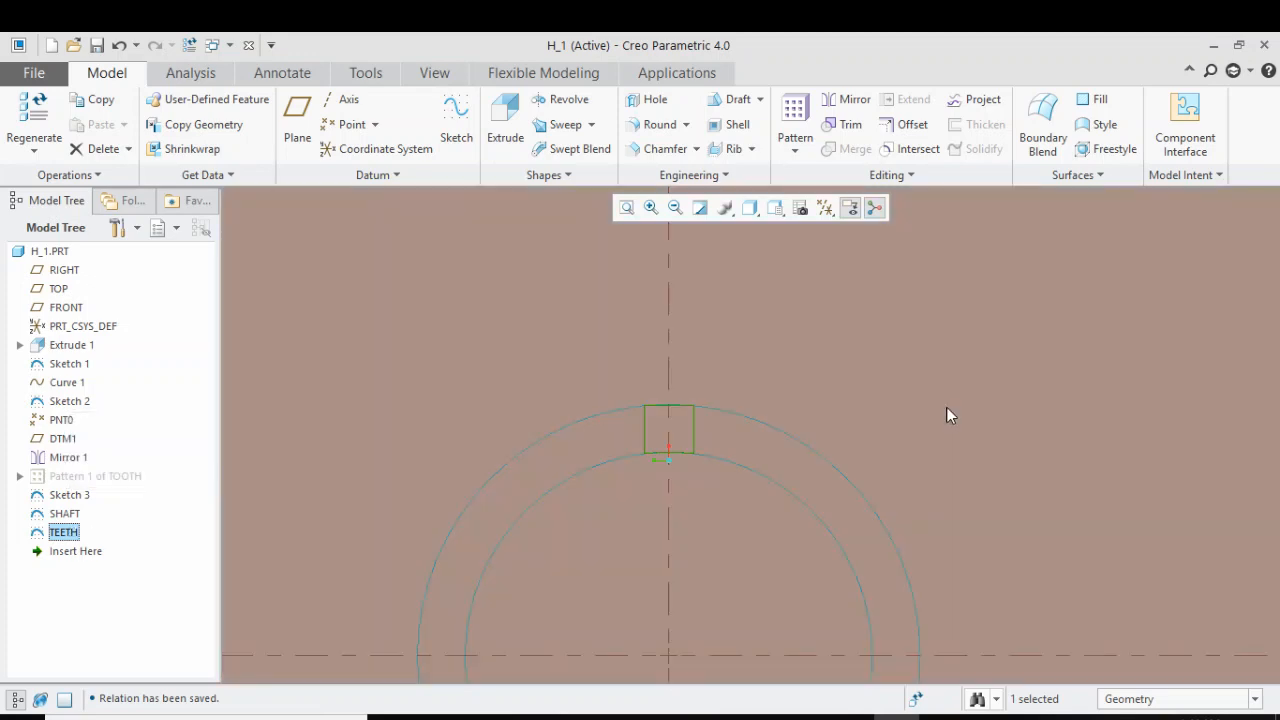
scroll(677, 389, "up", 7)
left_click(1009, 327)
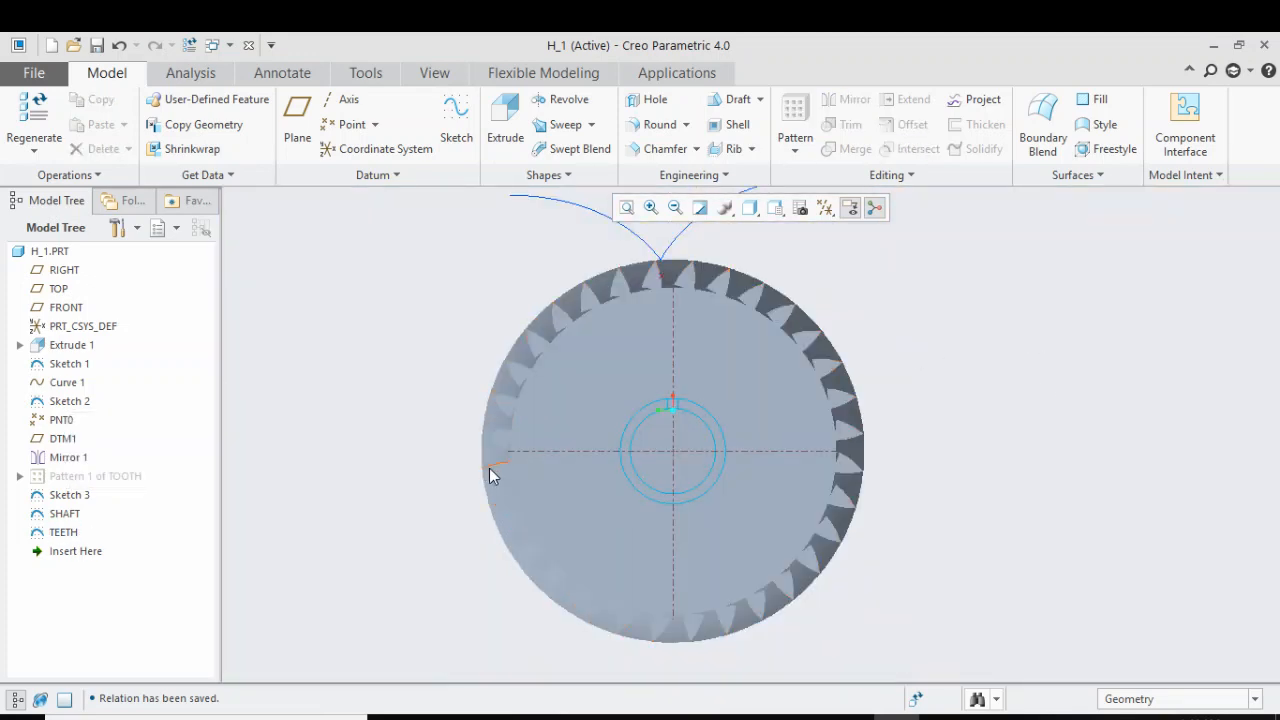
Extrude the SHAFT sketch into the gear as a material-removing cut up to the gear's opposite face
left_click(65, 514)
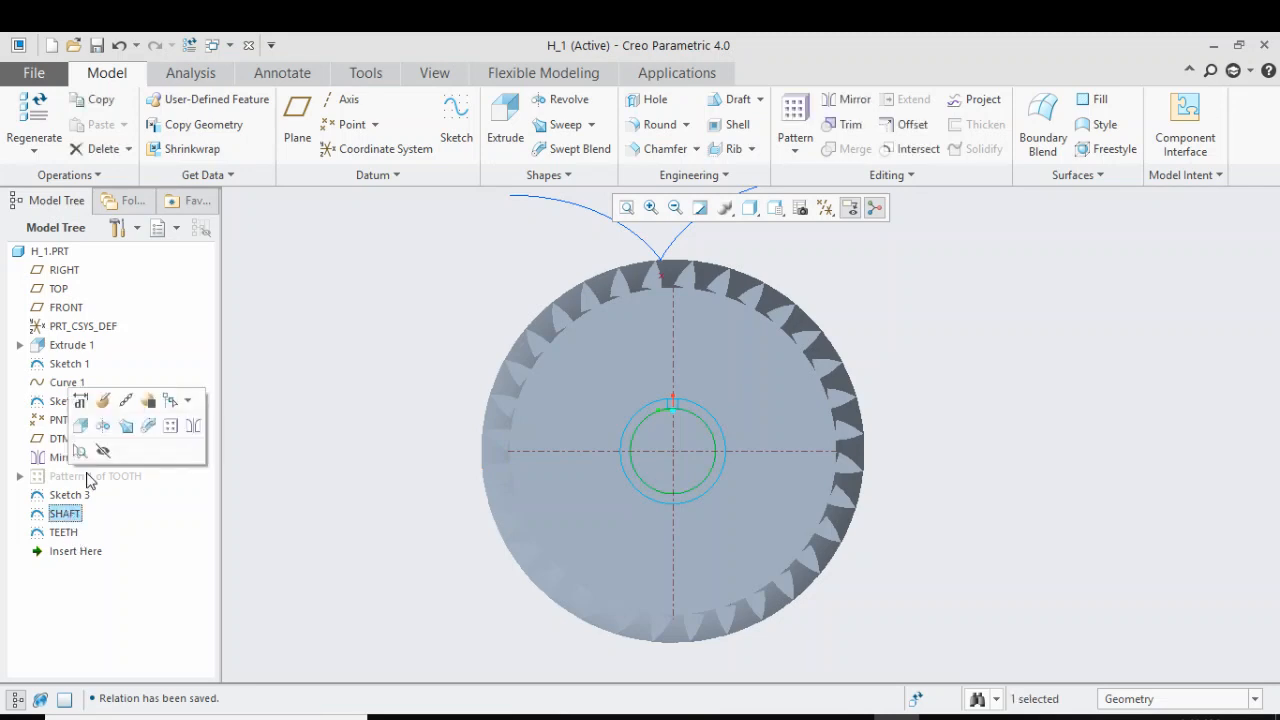
left_click(505, 128)
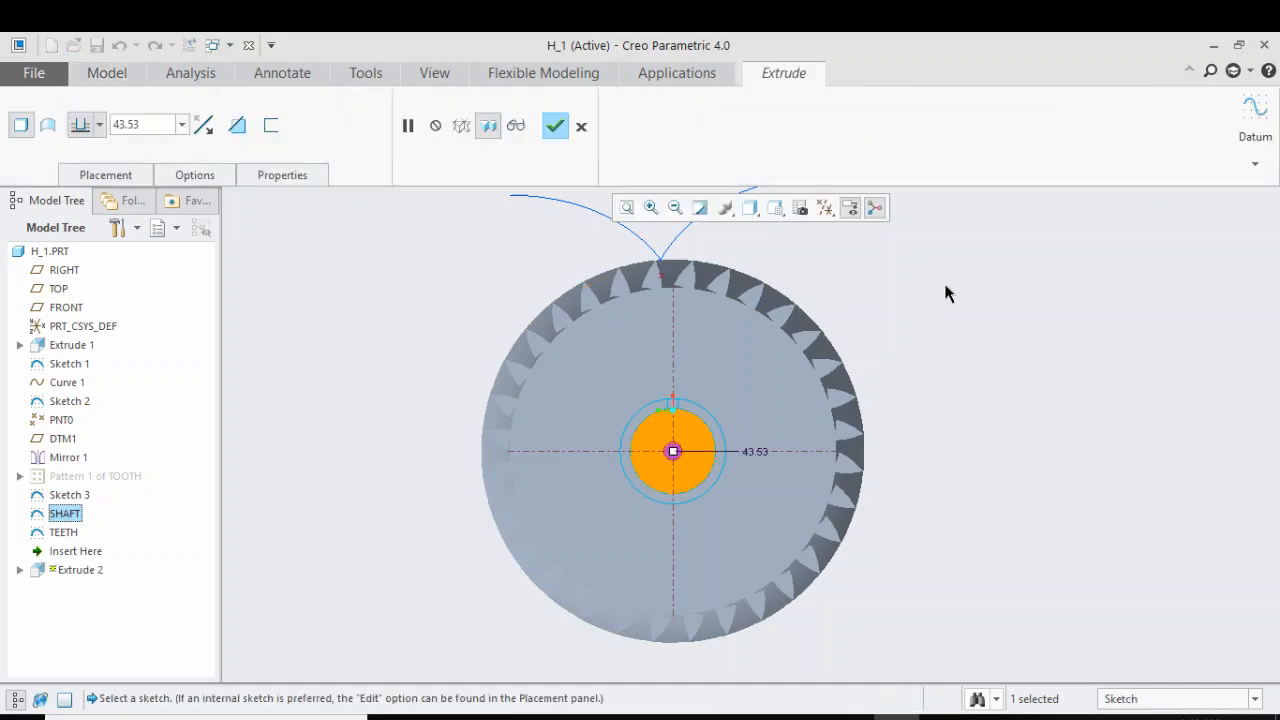
middle_click_drag(946, 291, 823, 286)
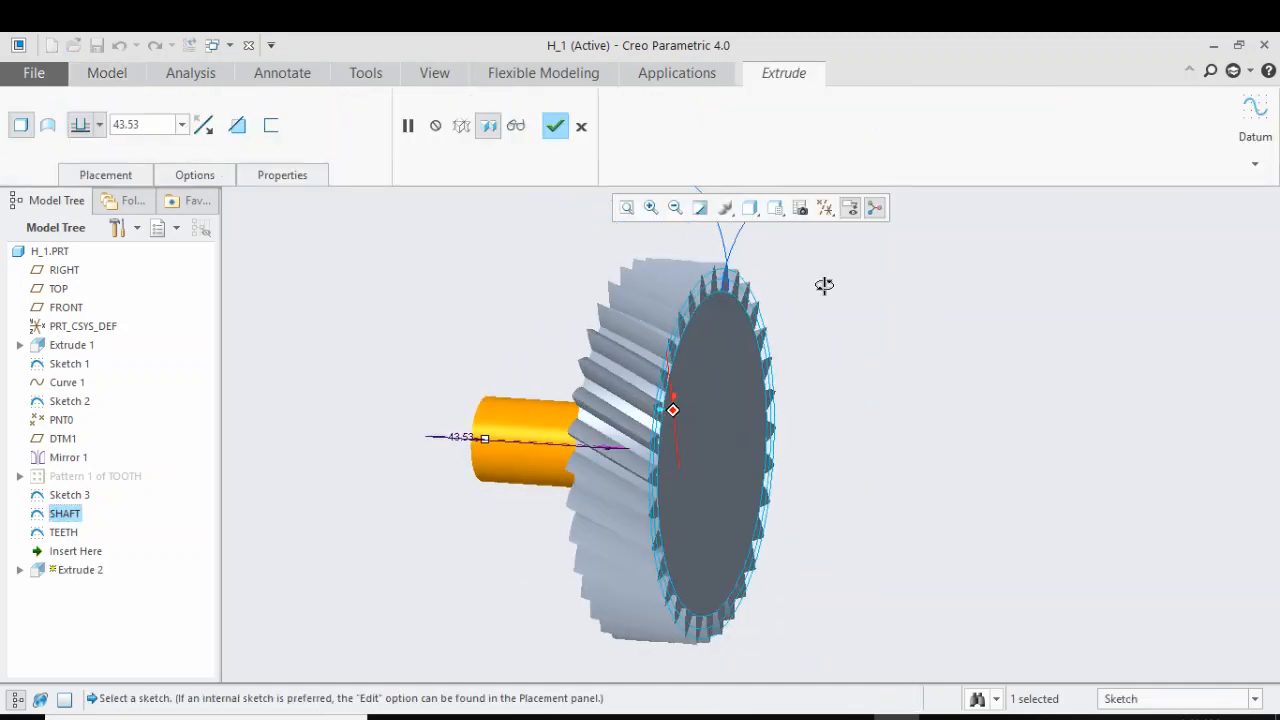
left_click(205, 126)
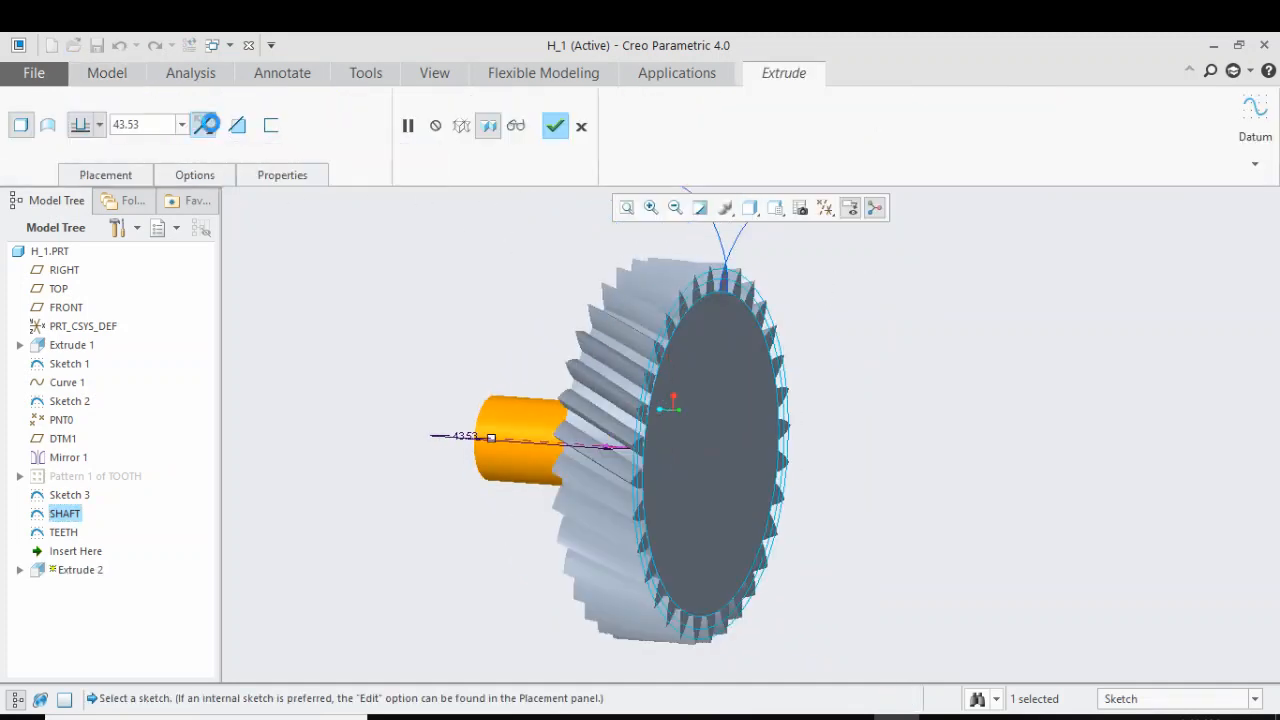
middle_click_drag(346, 291, 430, 322)
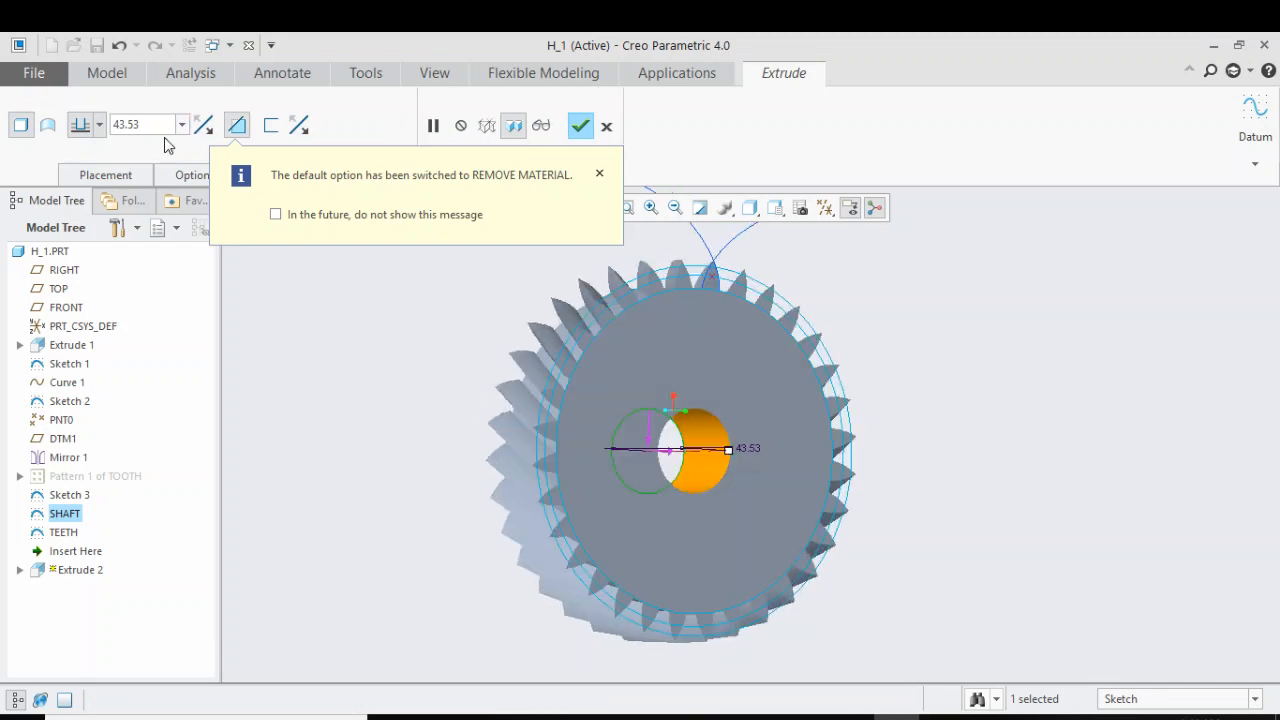
left_click(99, 125)
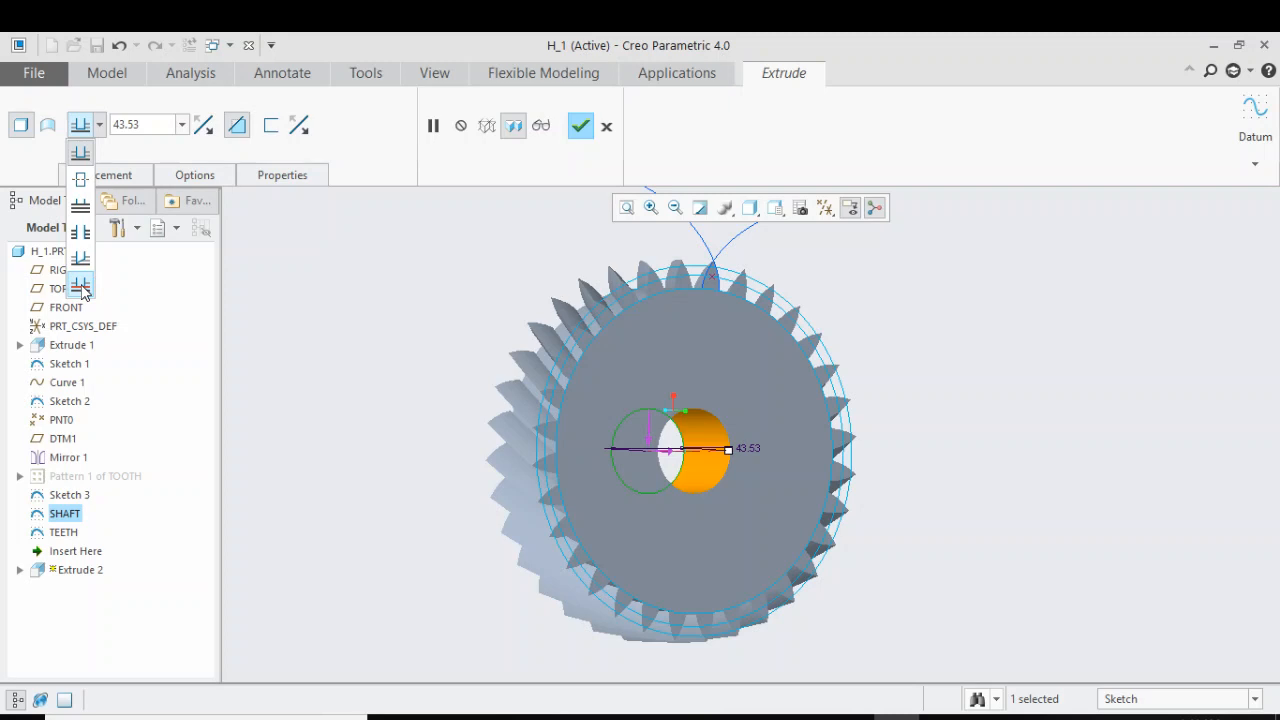
left_click(80, 287)
left_click(716, 370)
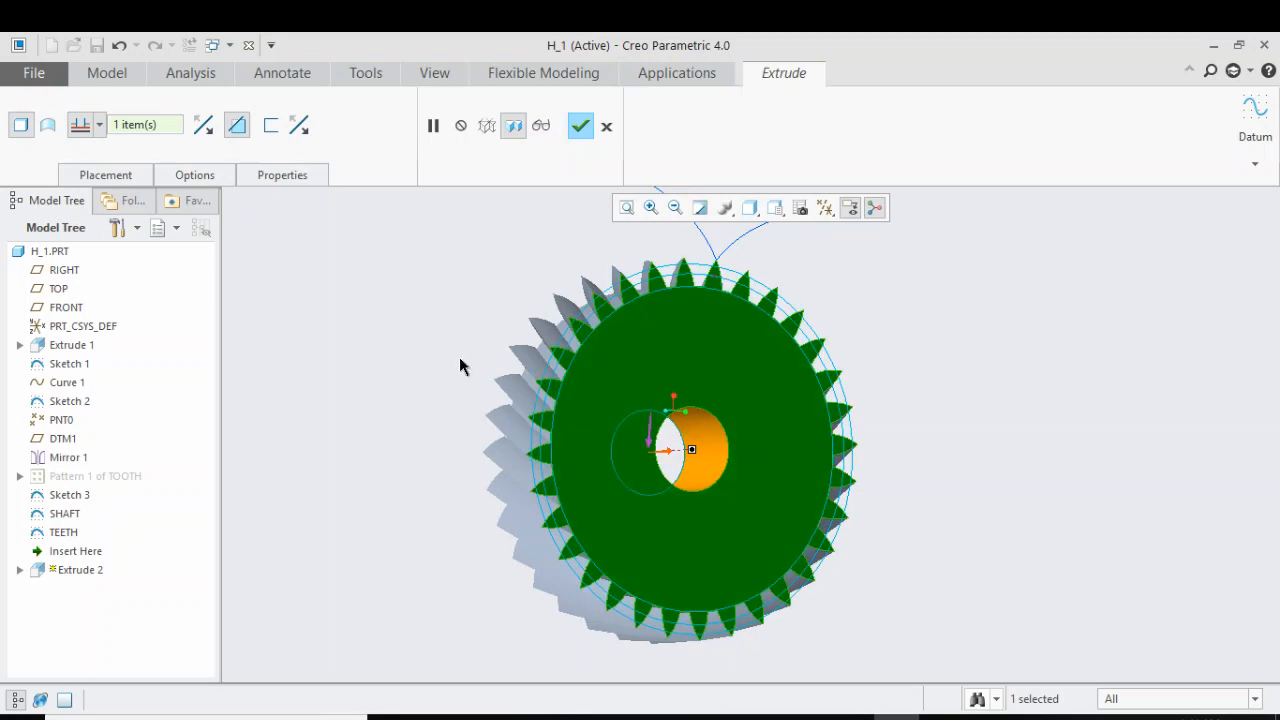
left_click(580, 128)
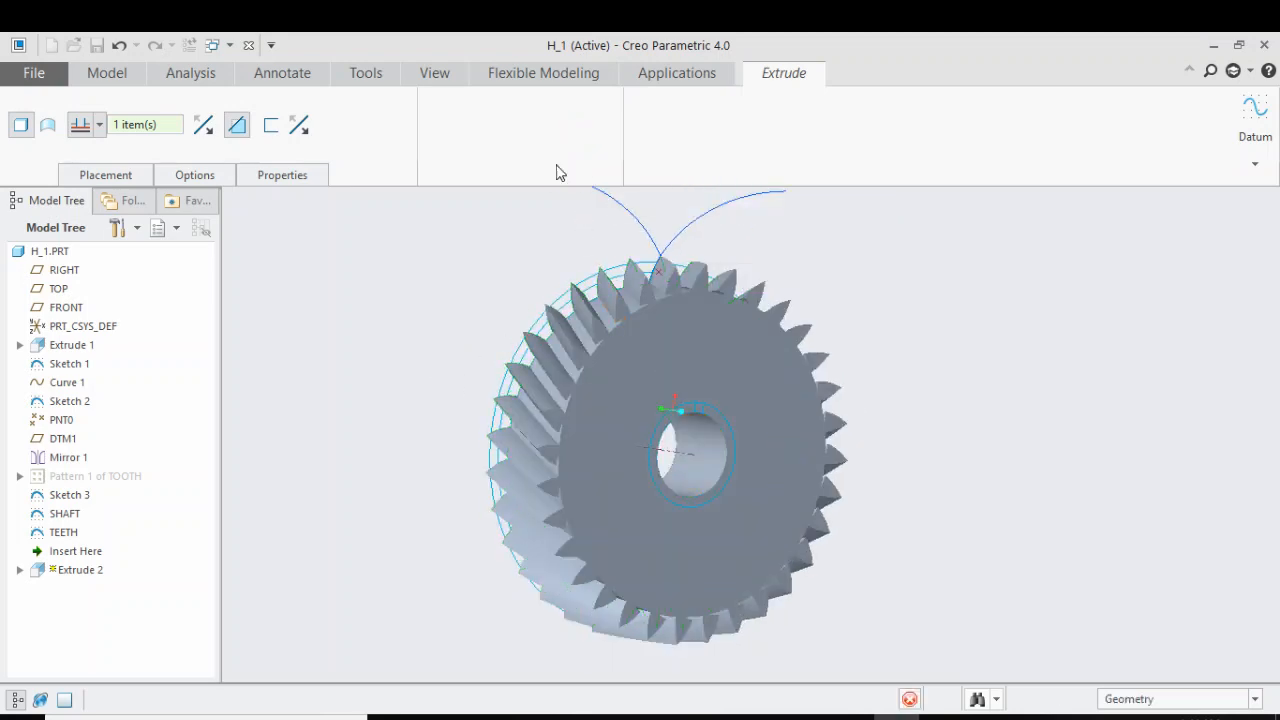
Extrude the TEETH sketch into the gear as a material-removing cut up to the gear's opposite face
middle_click_drag(443, 378, 417, 363)
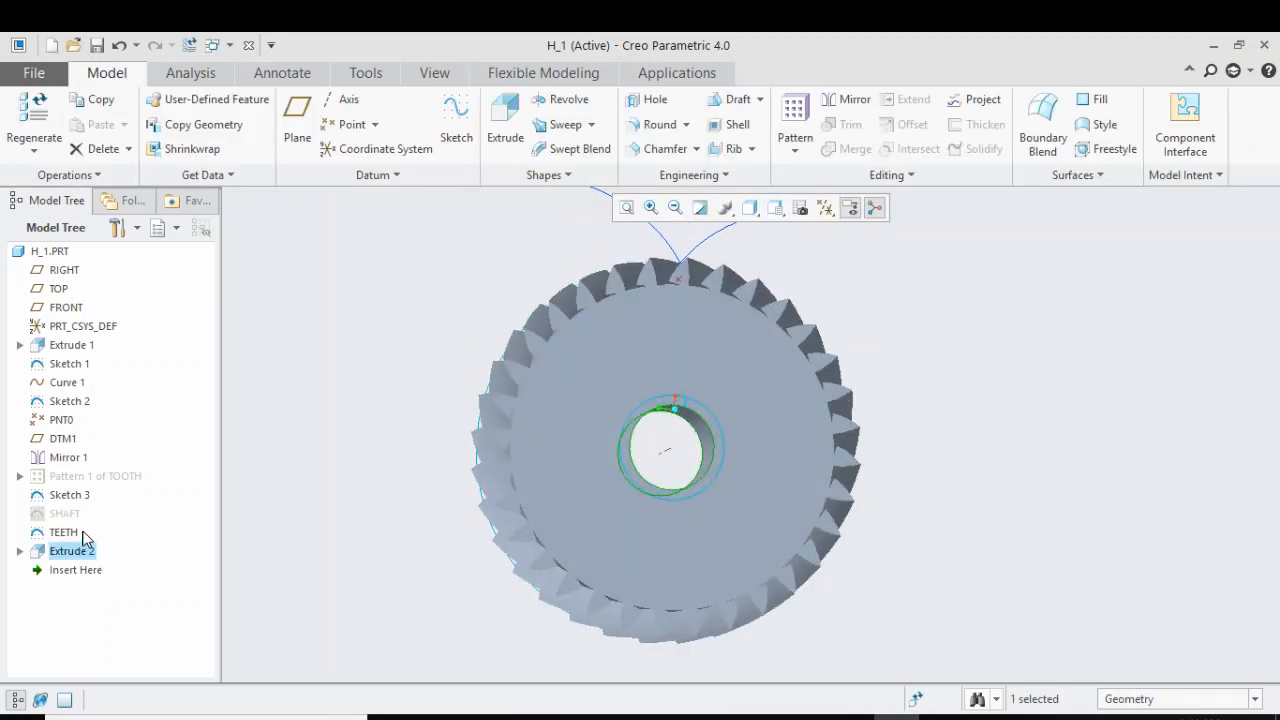
left_click(63, 533)
left_click(508, 115)
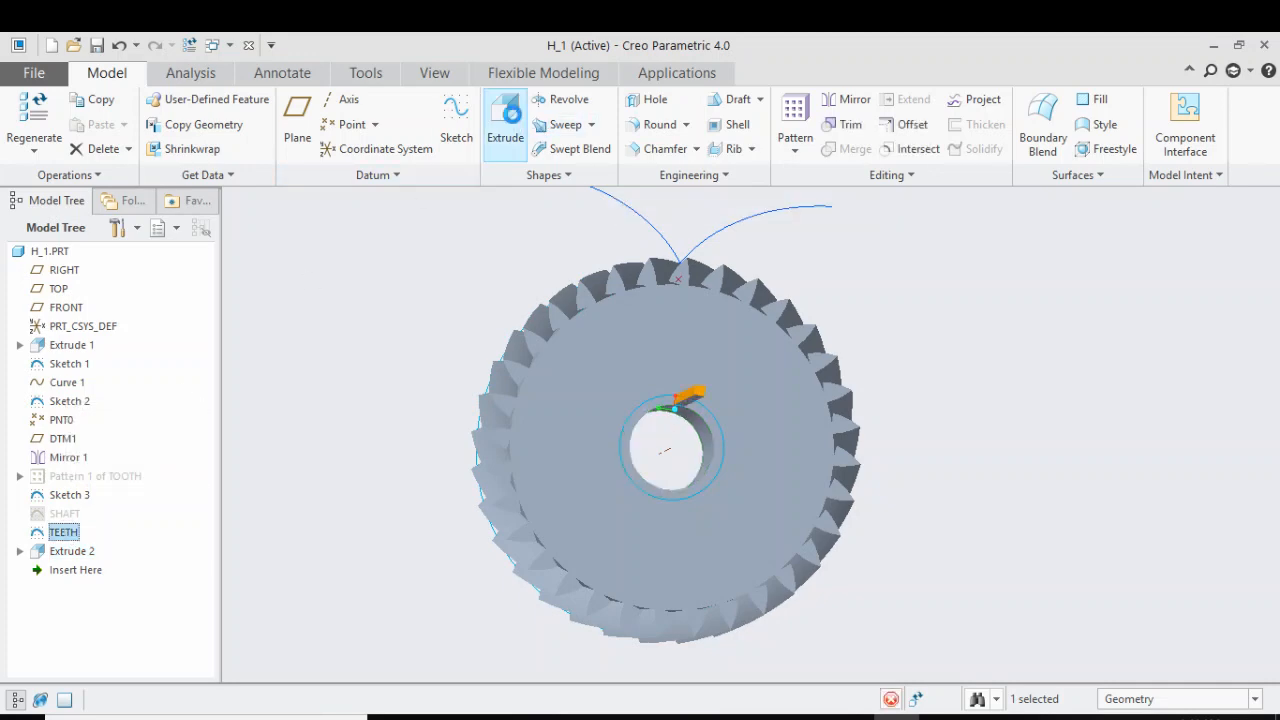
middle_click_drag(531, 293, 368, 276)
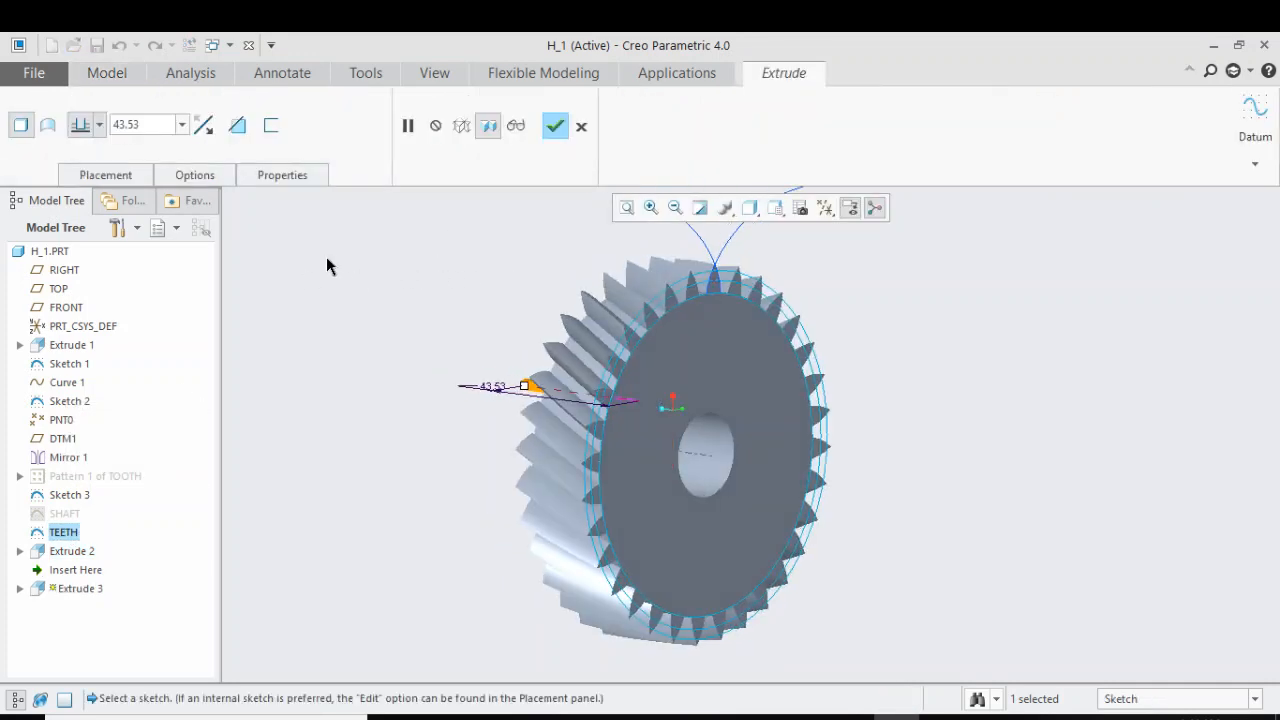
left_click(203, 125)
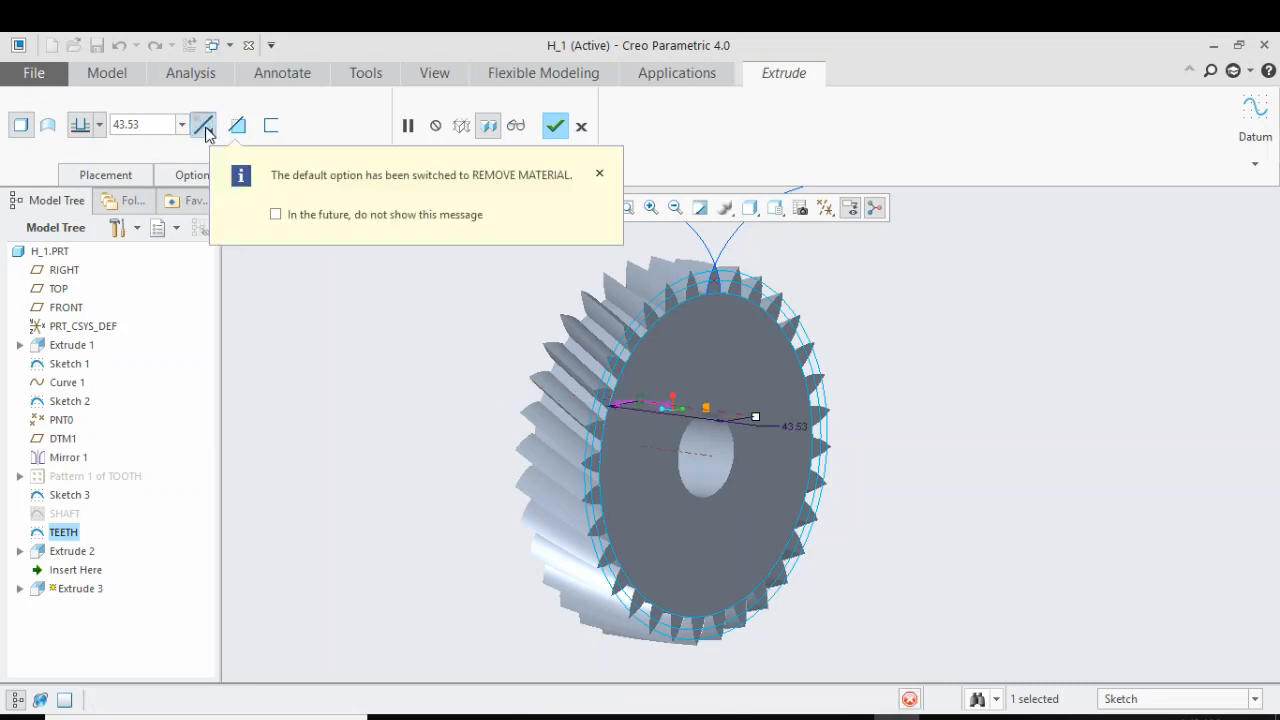
left_click(99, 124)
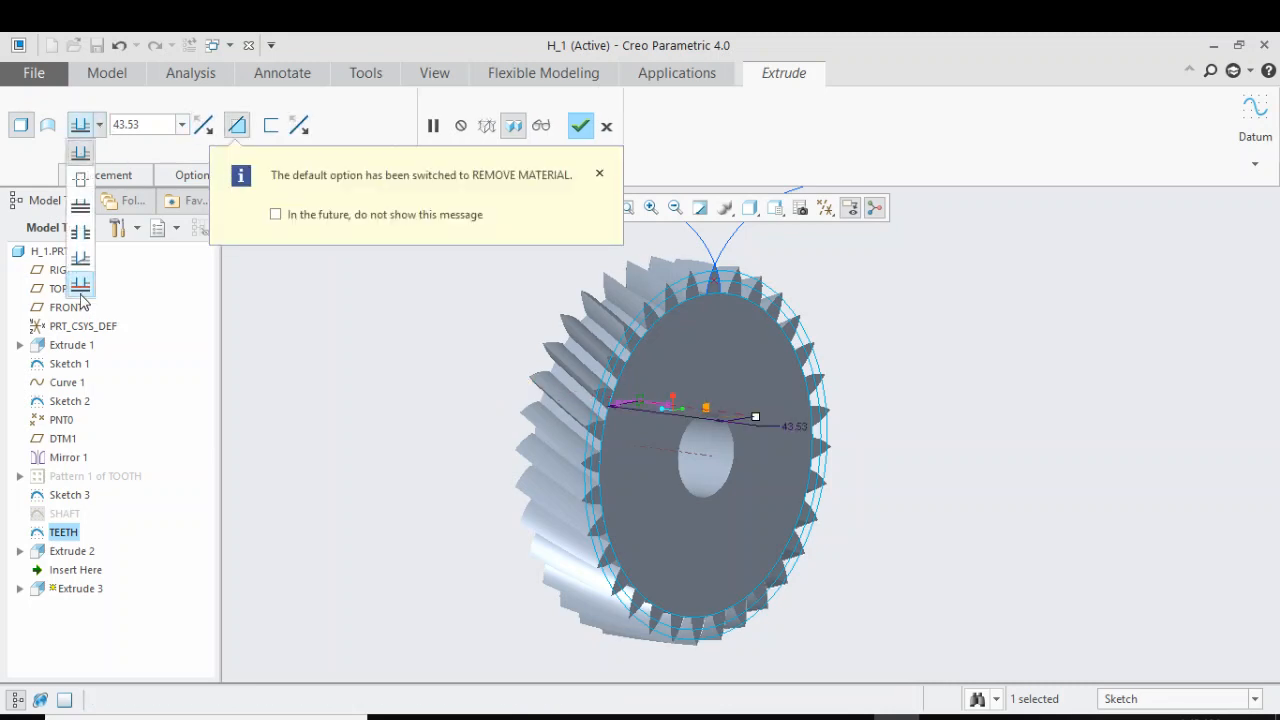
left_click(81, 288)
left_click(730, 365)
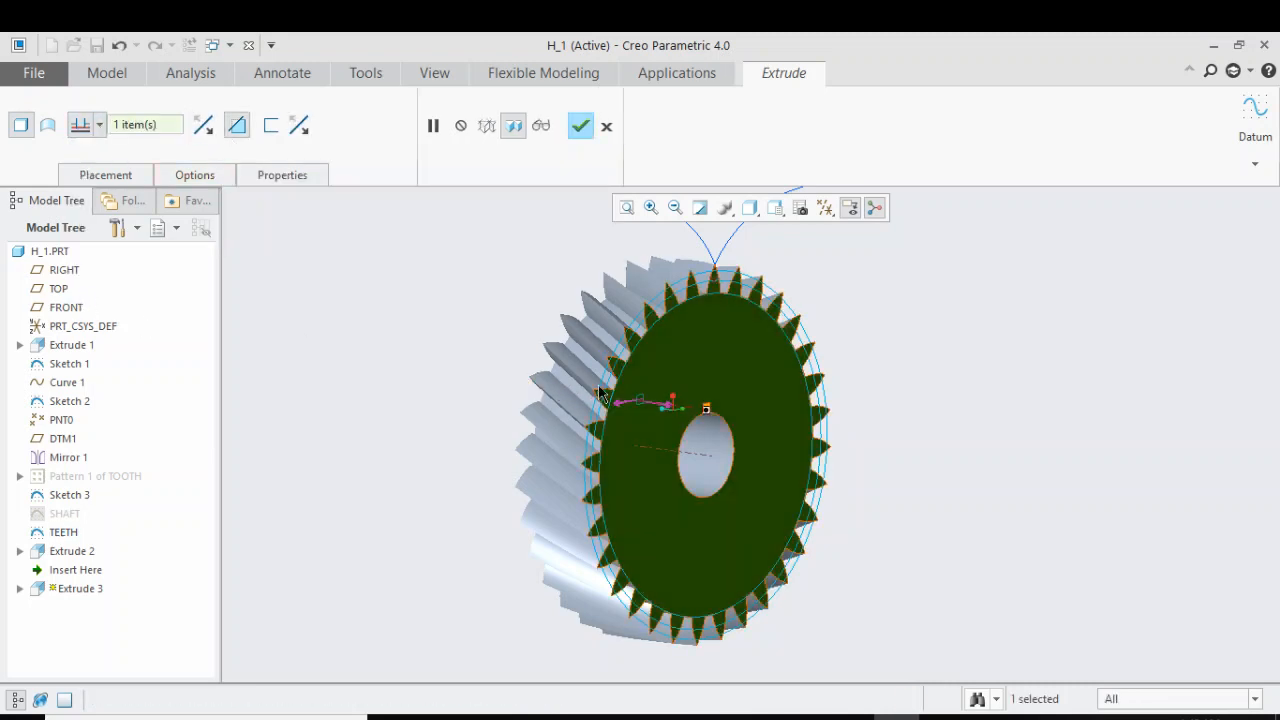
middle_click_drag(730, 365, 500, 343)
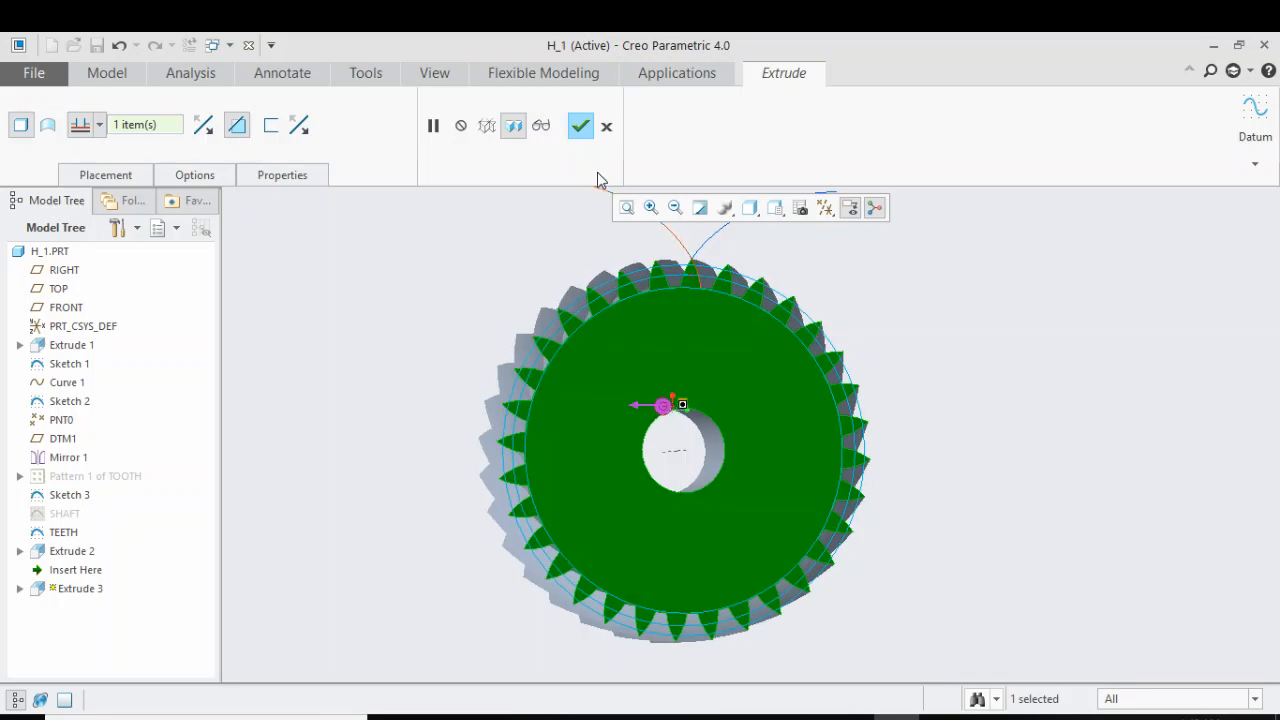
left_click(580, 125)
Pattern the extruded tooth cut around the gear's central axis with 16 members spaced evenly over 360 degrees
middle_click_drag(505, 325, 669, 340)
scroll(700, 388, "up", 3)
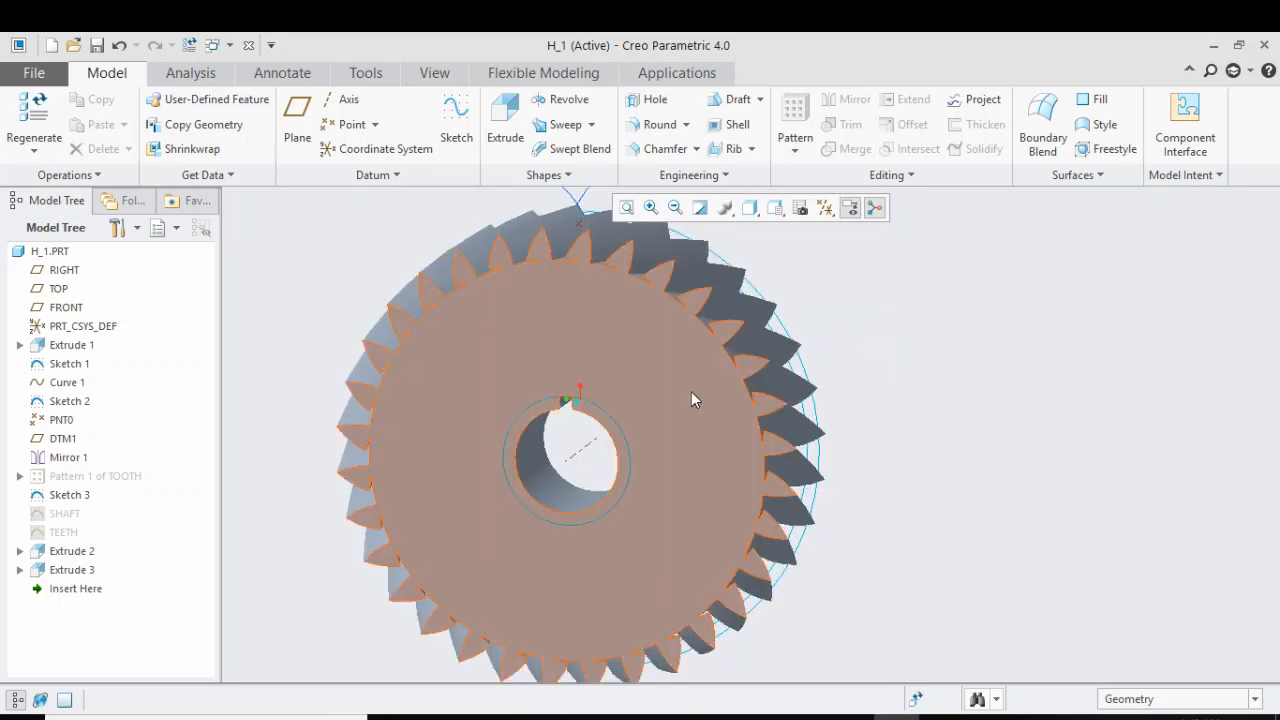
left_click(94, 571)
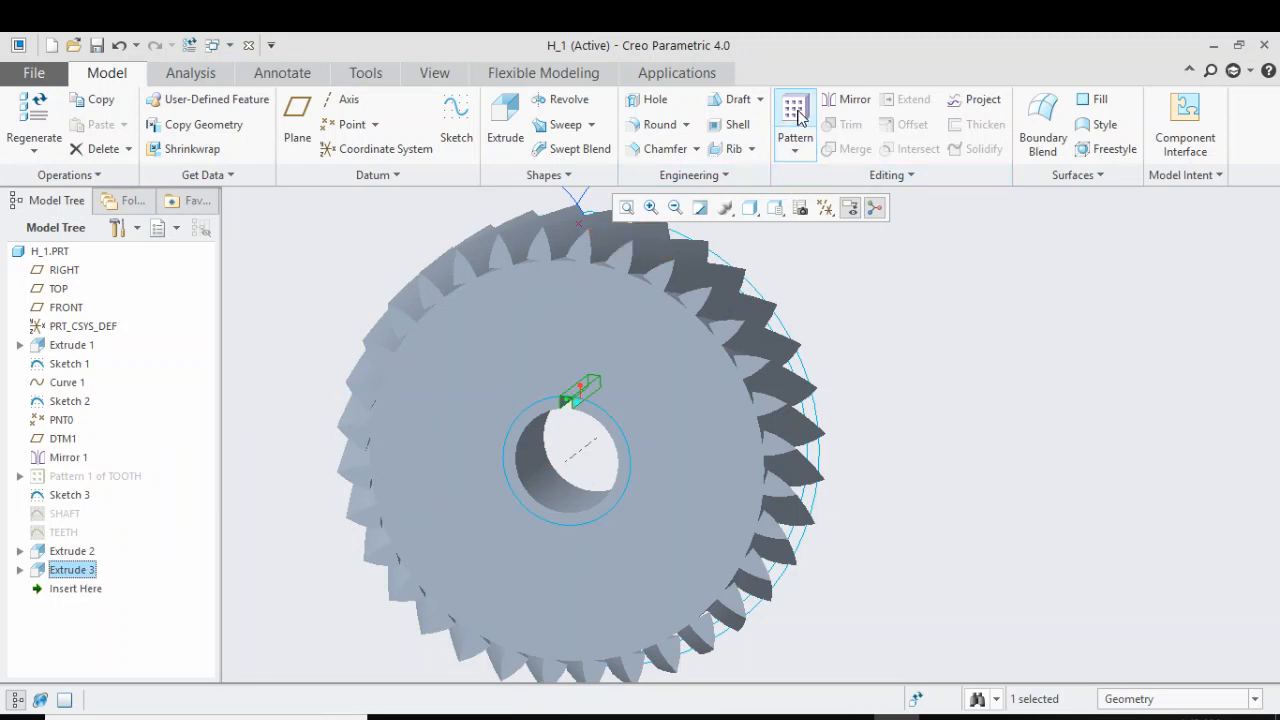
left_click(795, 115)
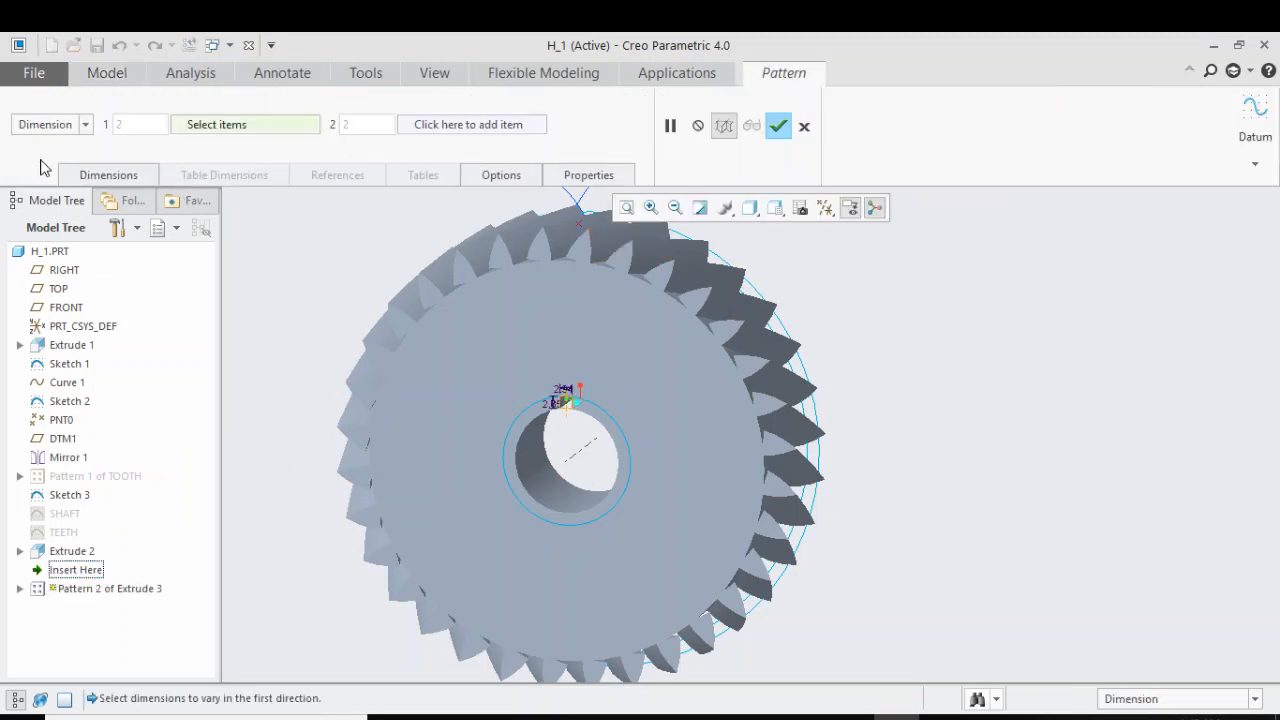
left_click(86, 126)
left_click(30, 172)
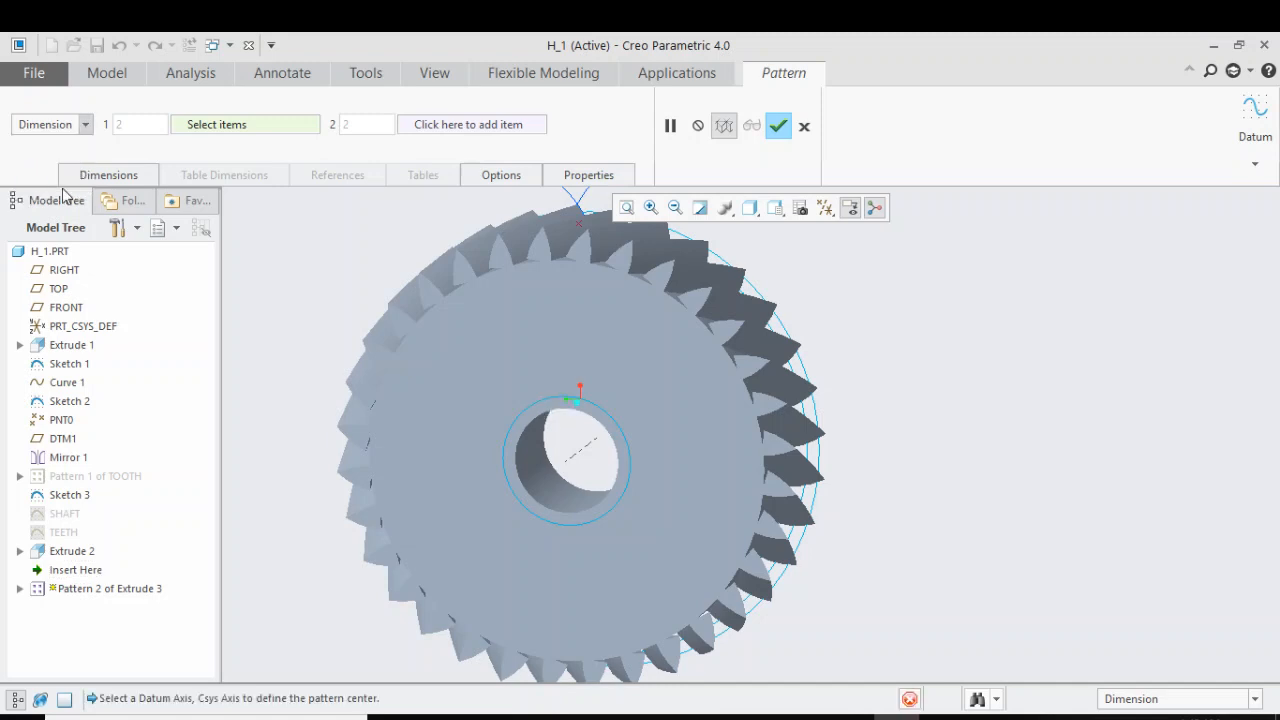
left_click(580, 461)
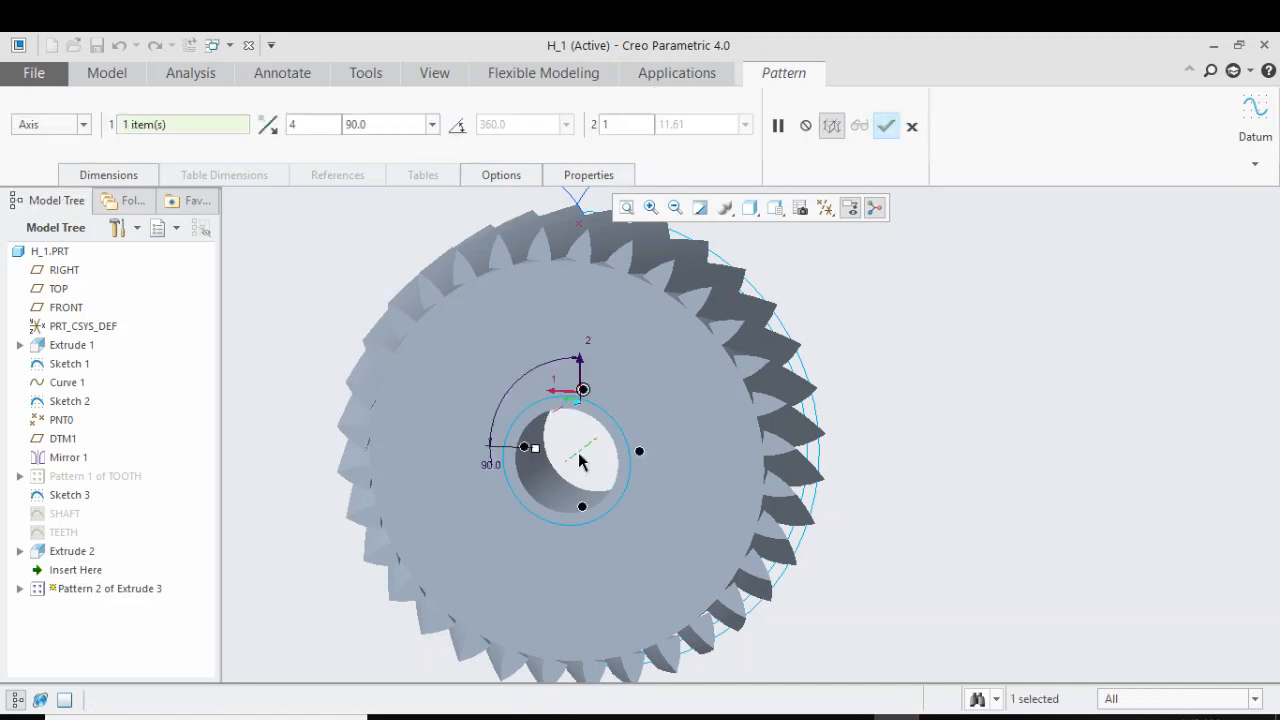
left_click(459, 131)
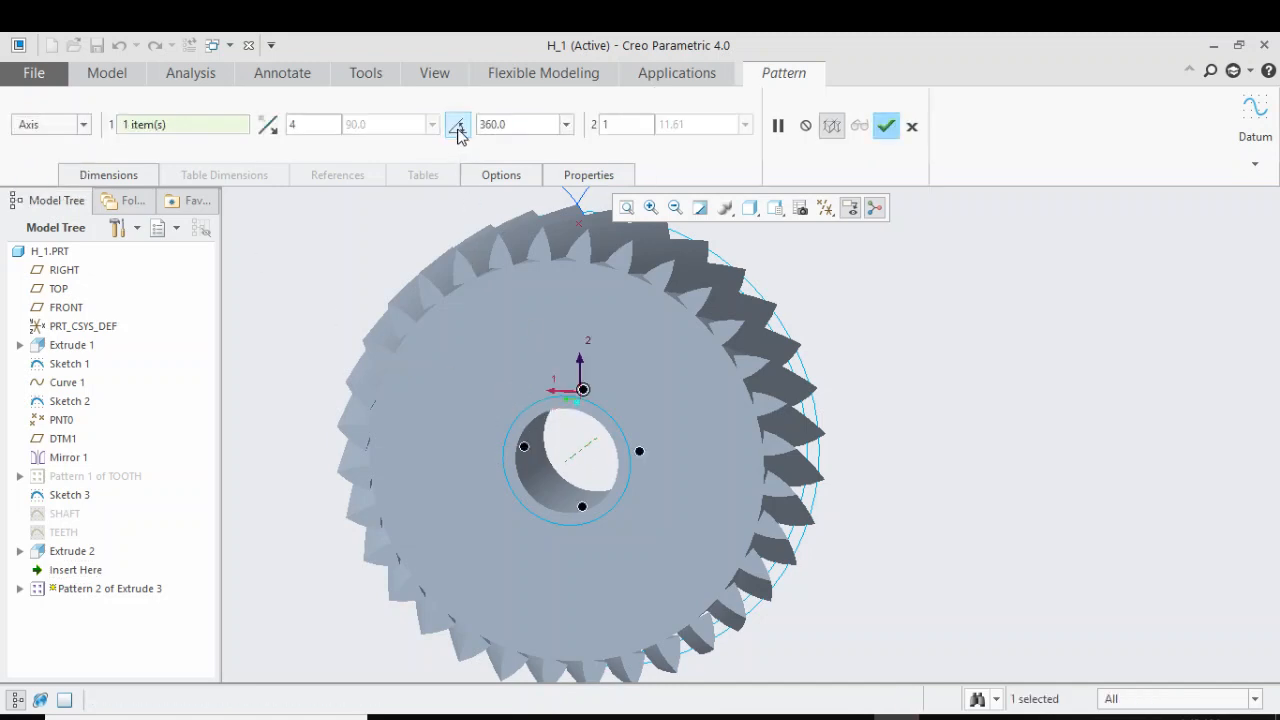
double_click(335, 124)
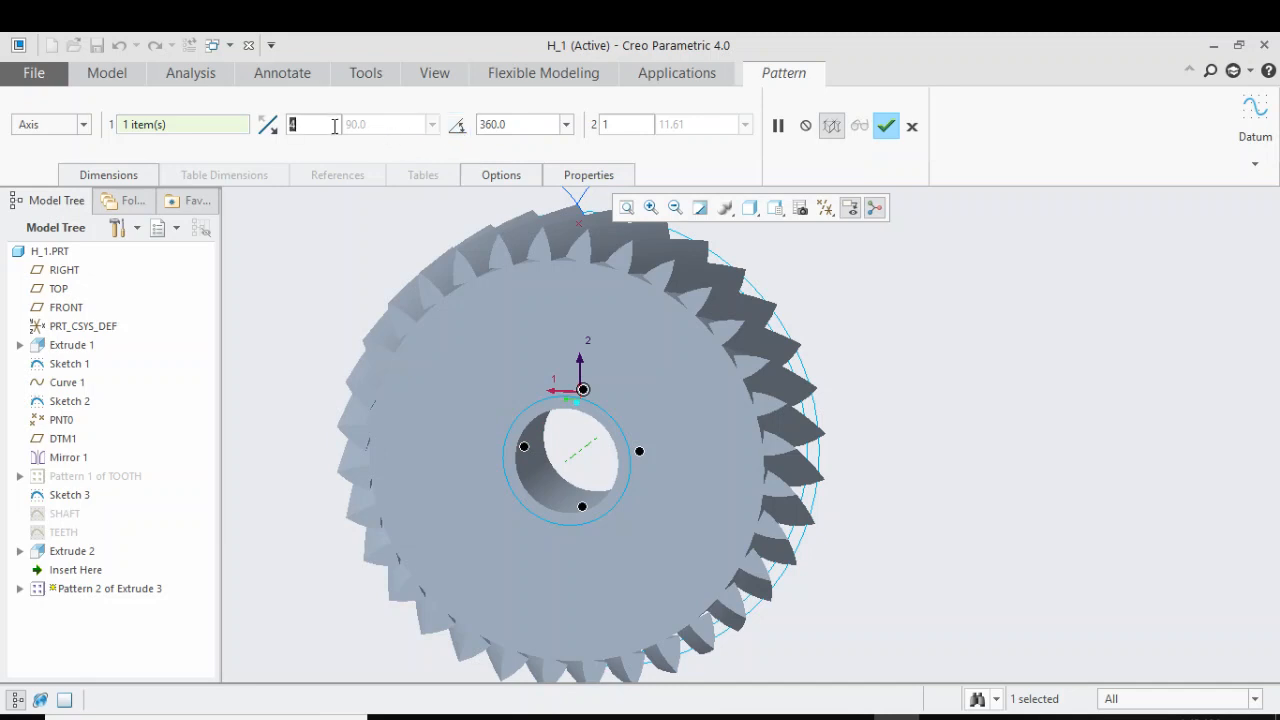
type("16")
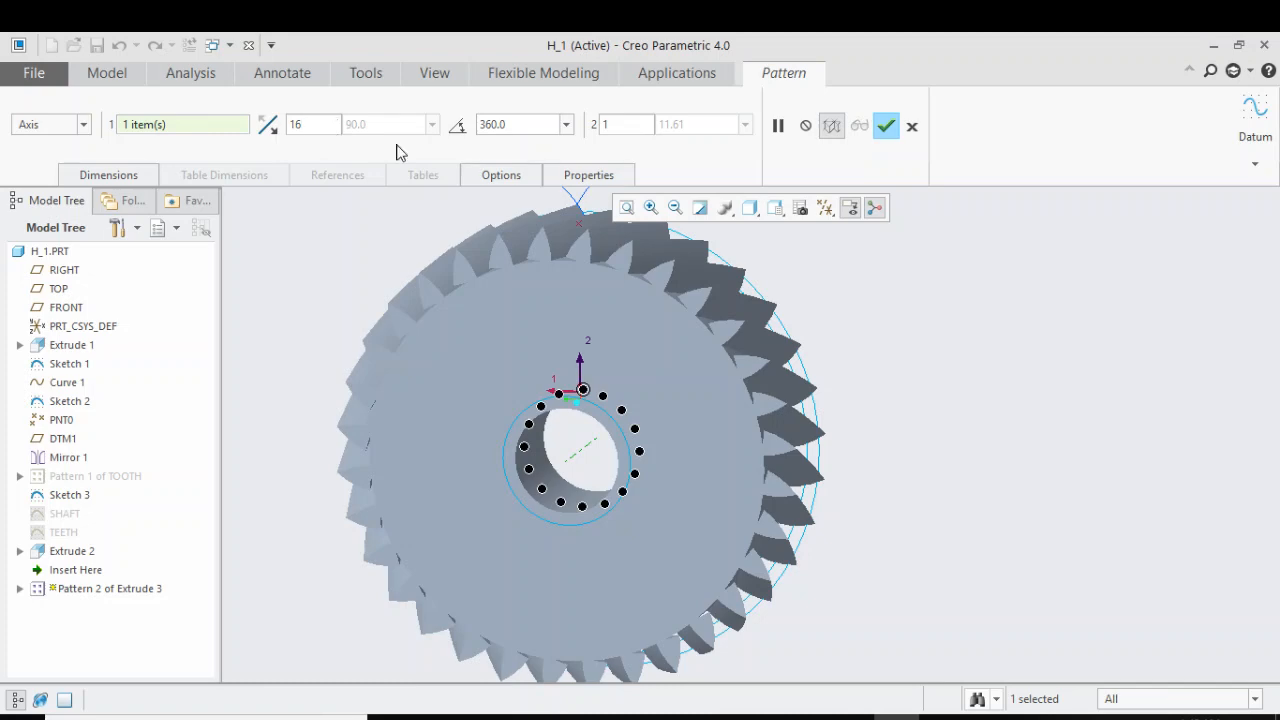
left_click(886, 127)
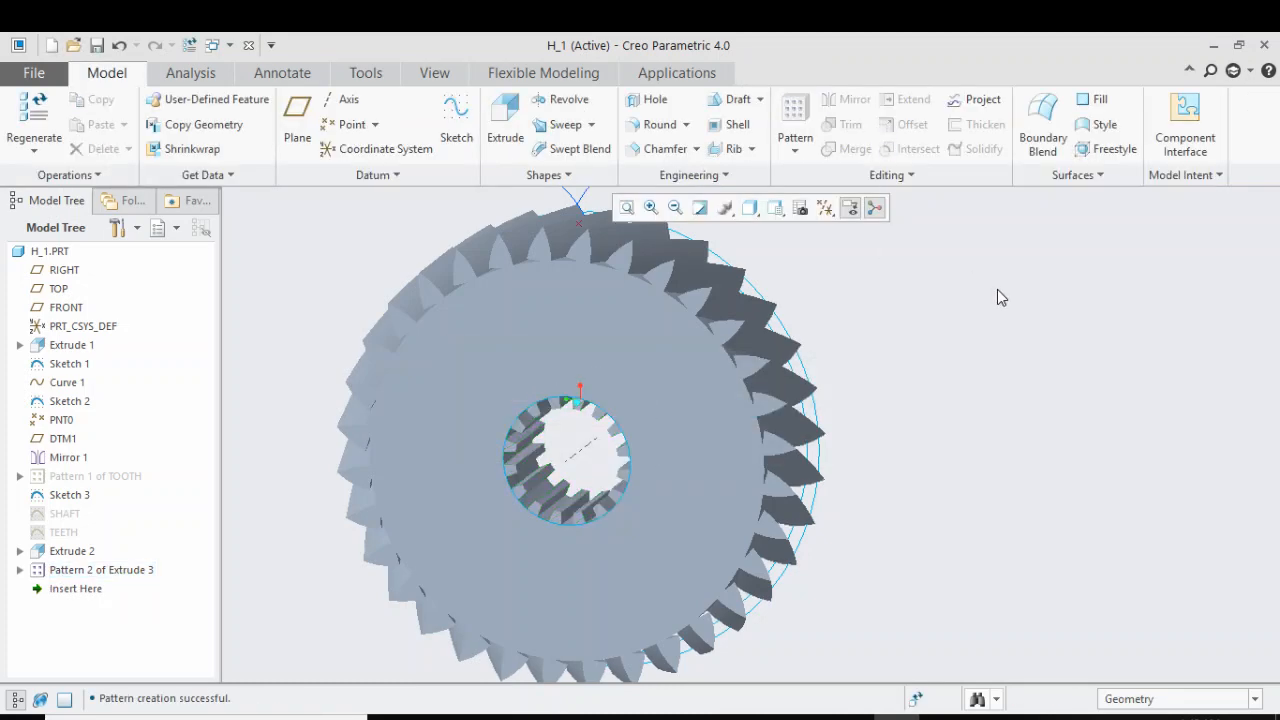
mouse_move(1001, 297)
middle_mouse_down()
mouse_move(1043, 274)
mouse_move(1000, 274)
middle_mouse_up()
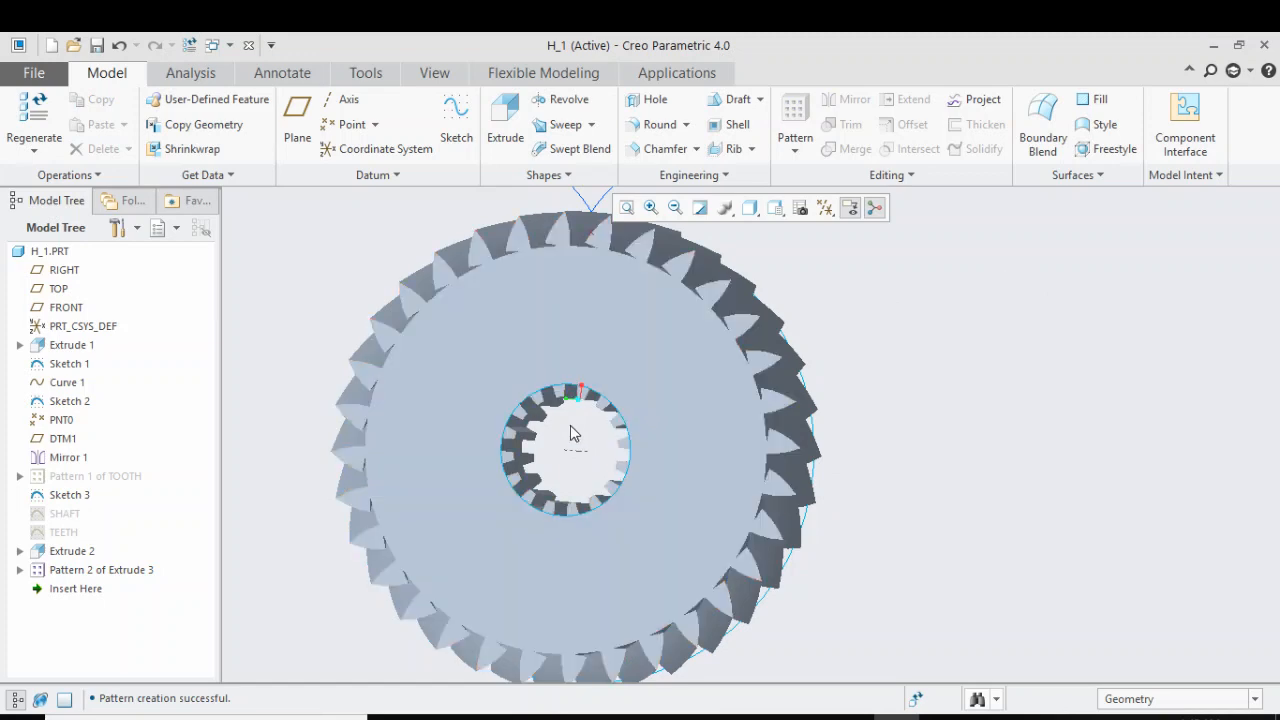
middle_click_drag(571, 427, 582, 400)
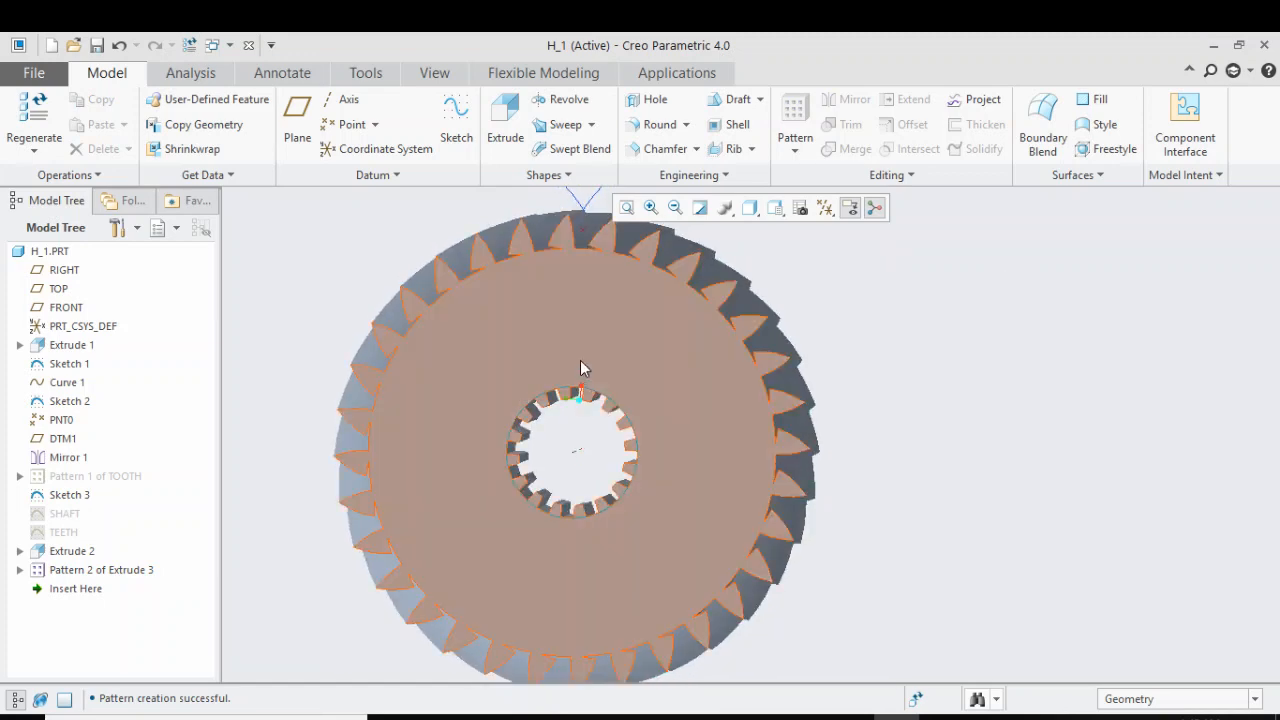
left_click(366, 73)
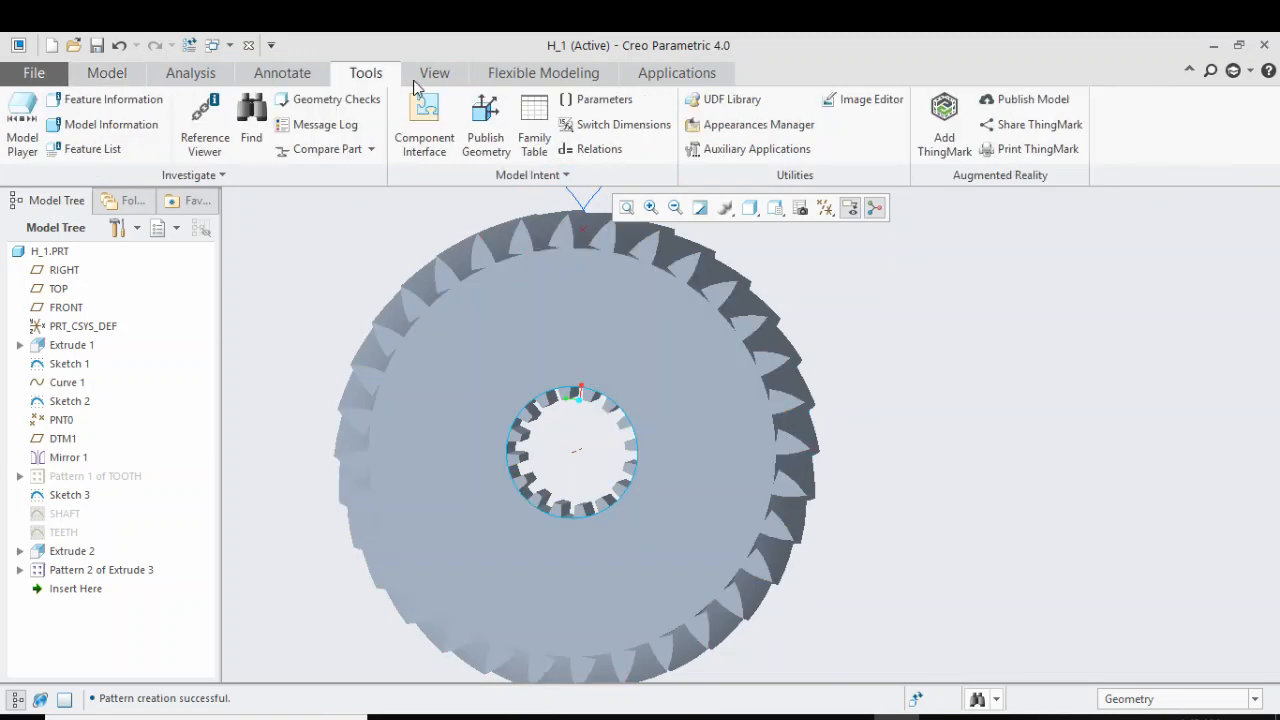
left_click(107, 73)
middle_click_drag(612, 437, 593, 430)
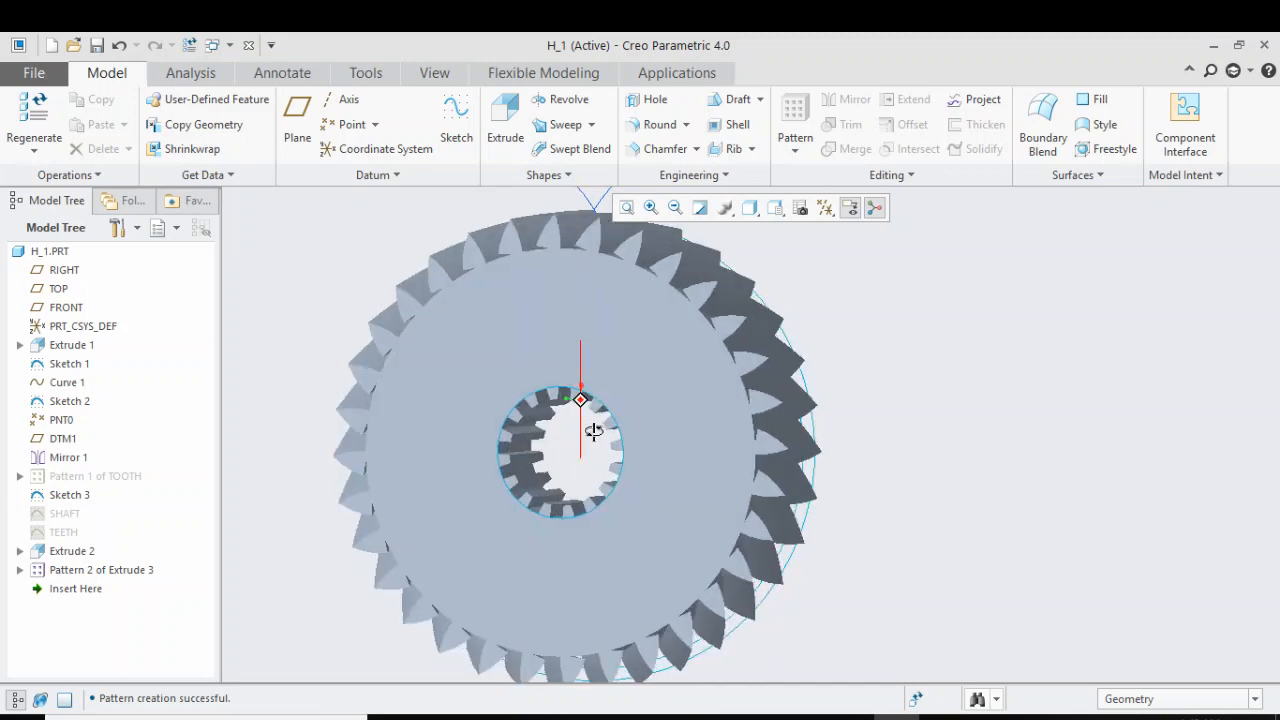
scroll(575, 427, "down", 3)
Add the part relation p36=spline_no so the spline_no parameter drives the number of tooth cuts in the pattern
left_click(366, 73)
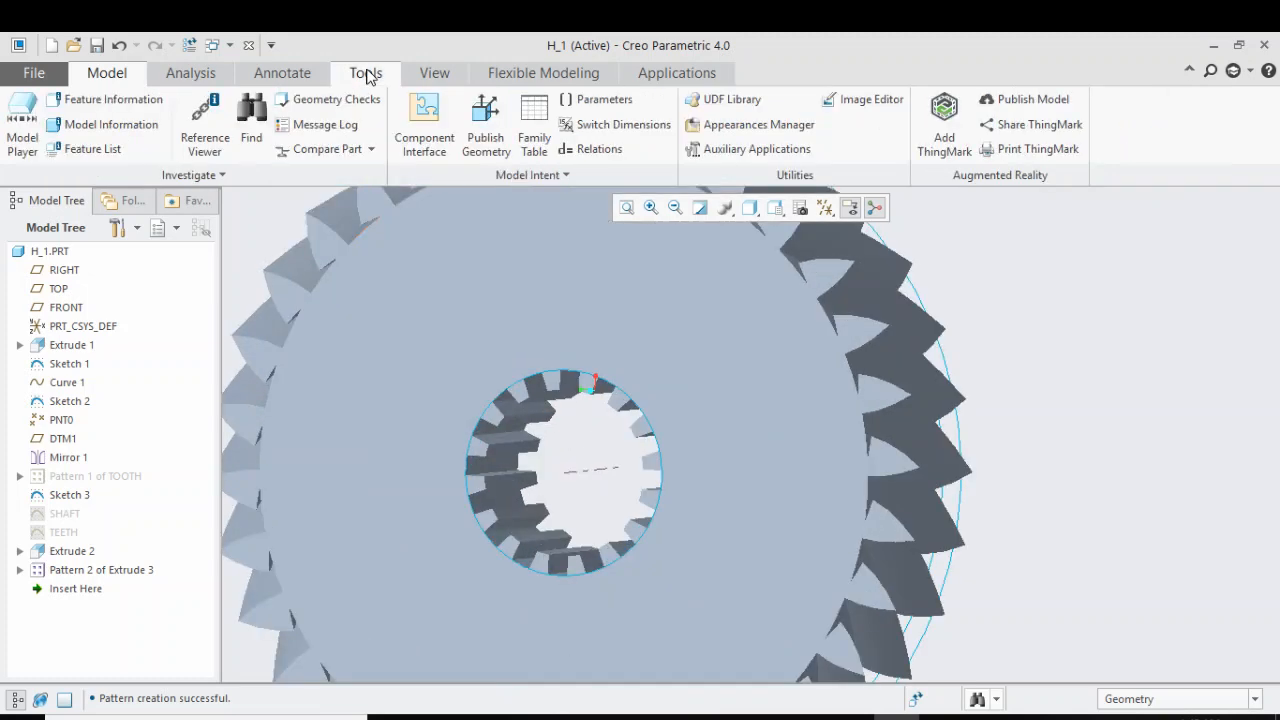
double_click(565, 383)
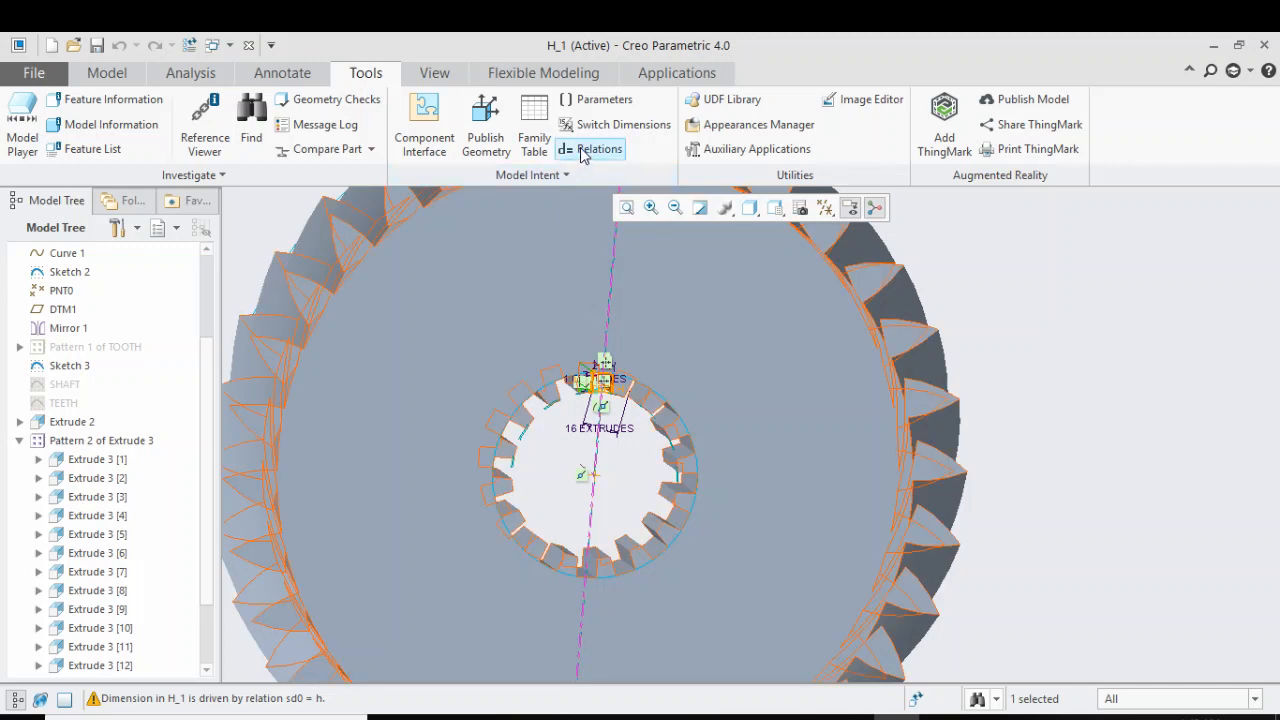
left_click(585, 150)
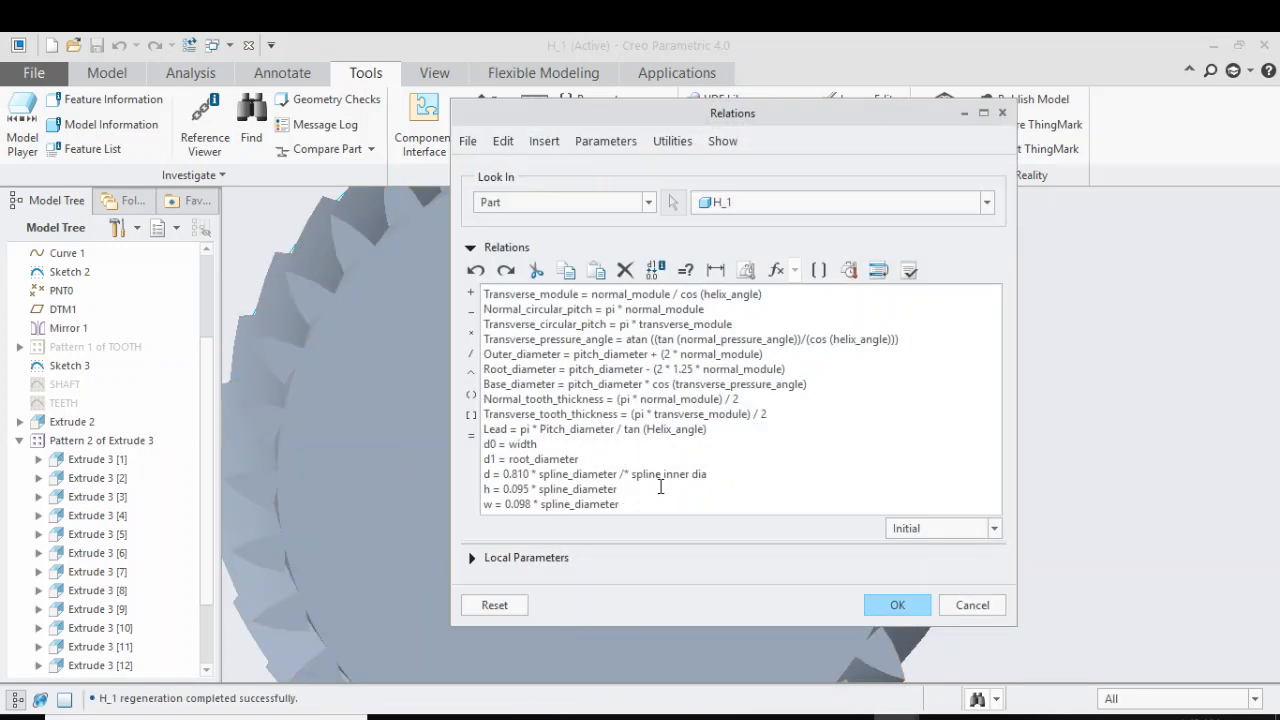
key("Return")
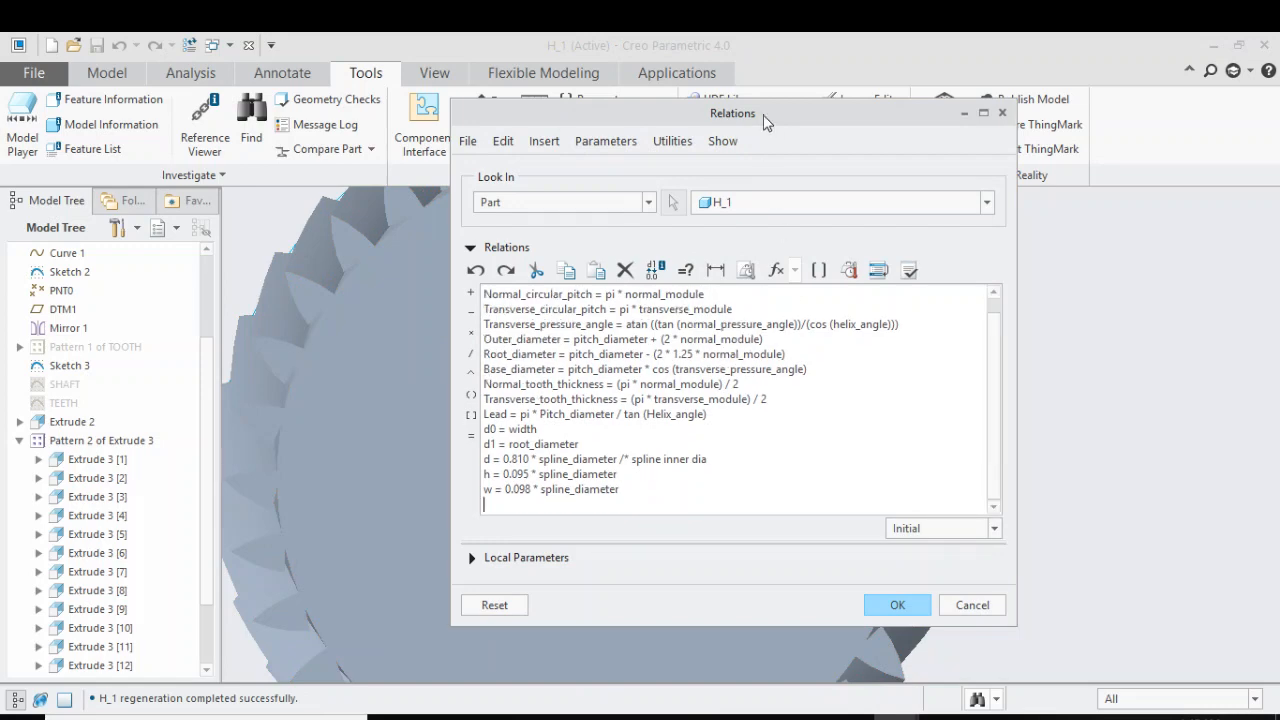
left_click_drag(766, 116, 1136, 150)
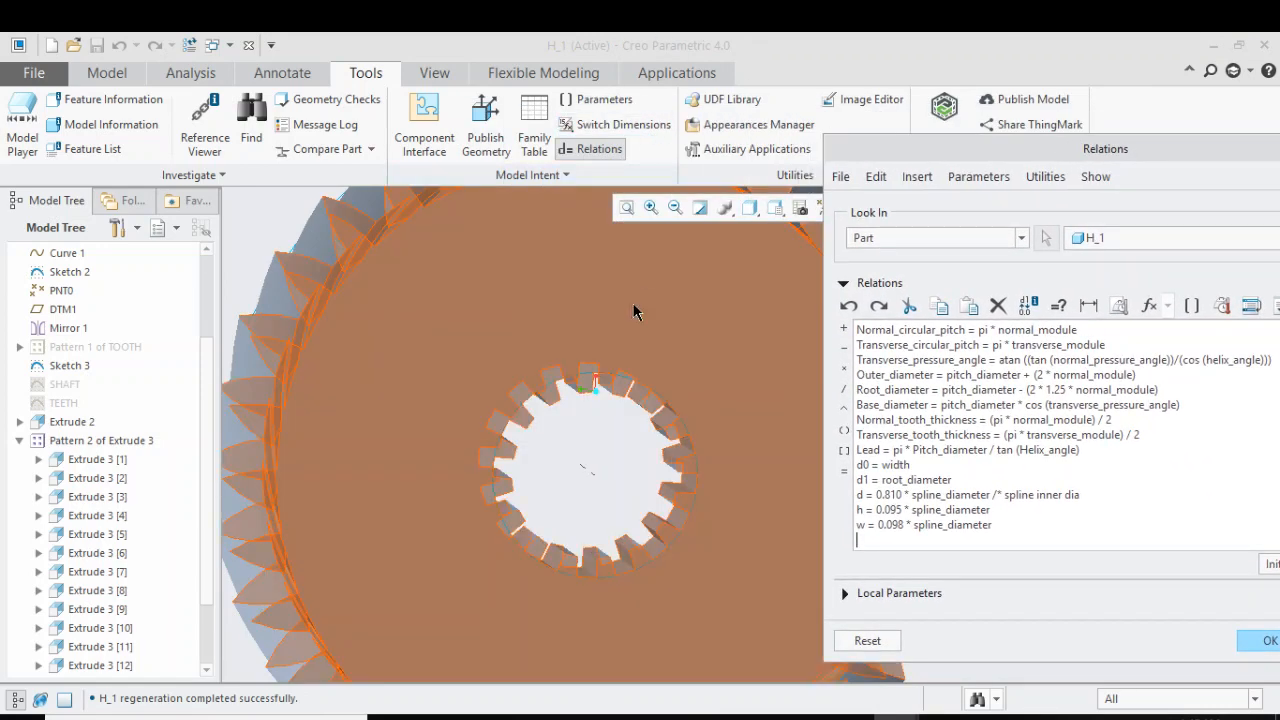
left_click(610, 391)
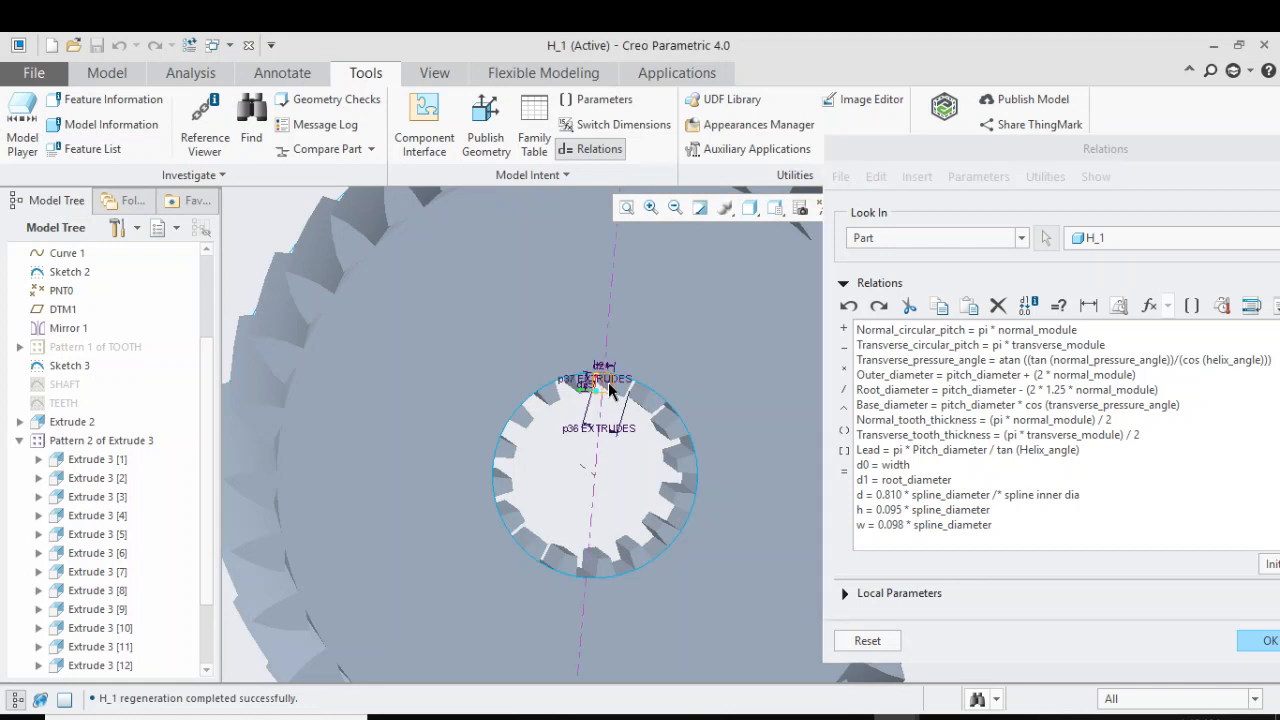
left_click(604, 127)
left_click(604, 128)
left_click(568, 430)
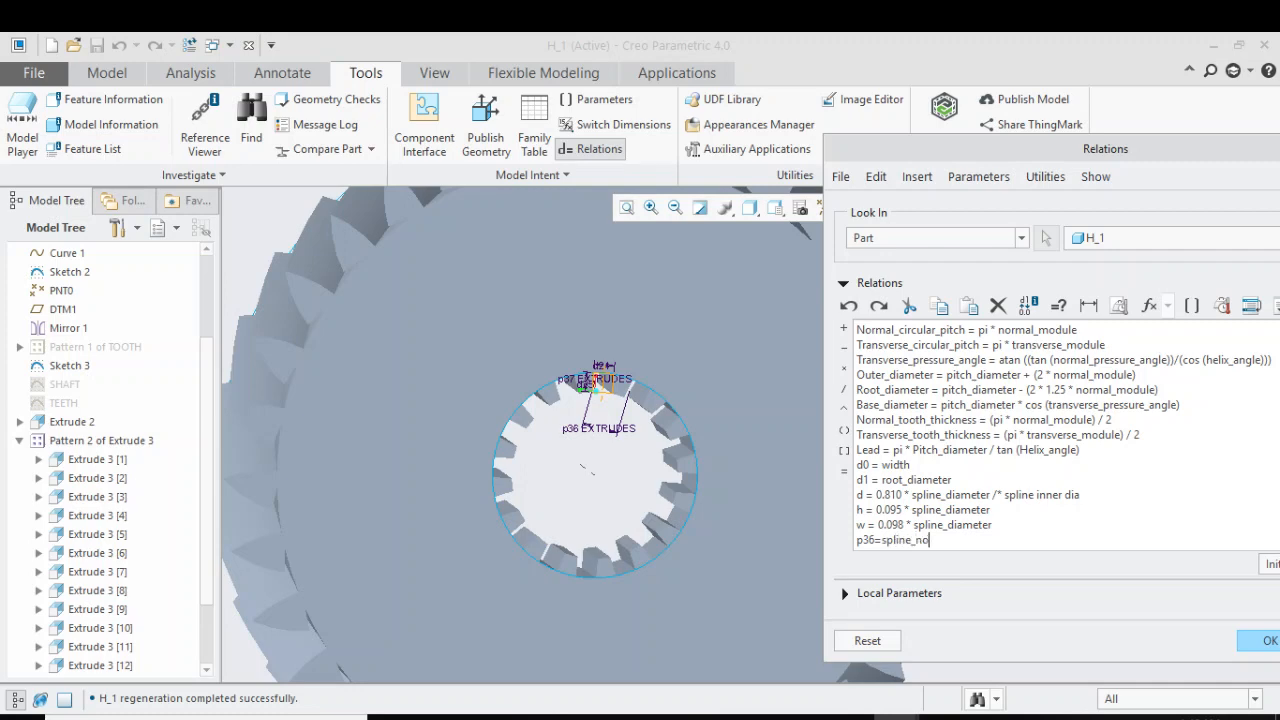
Verify the part's relations and accept them
left_click_drag(949, 148, 496, 152)
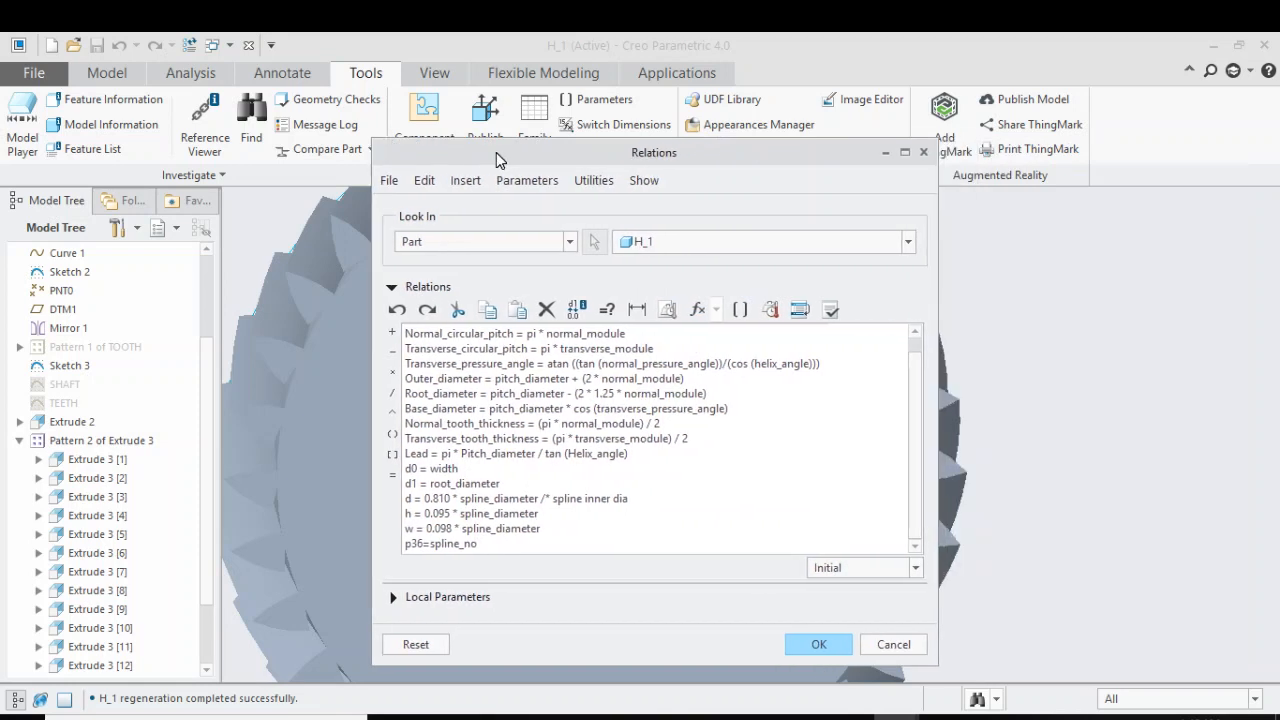
left_click(831, 310)
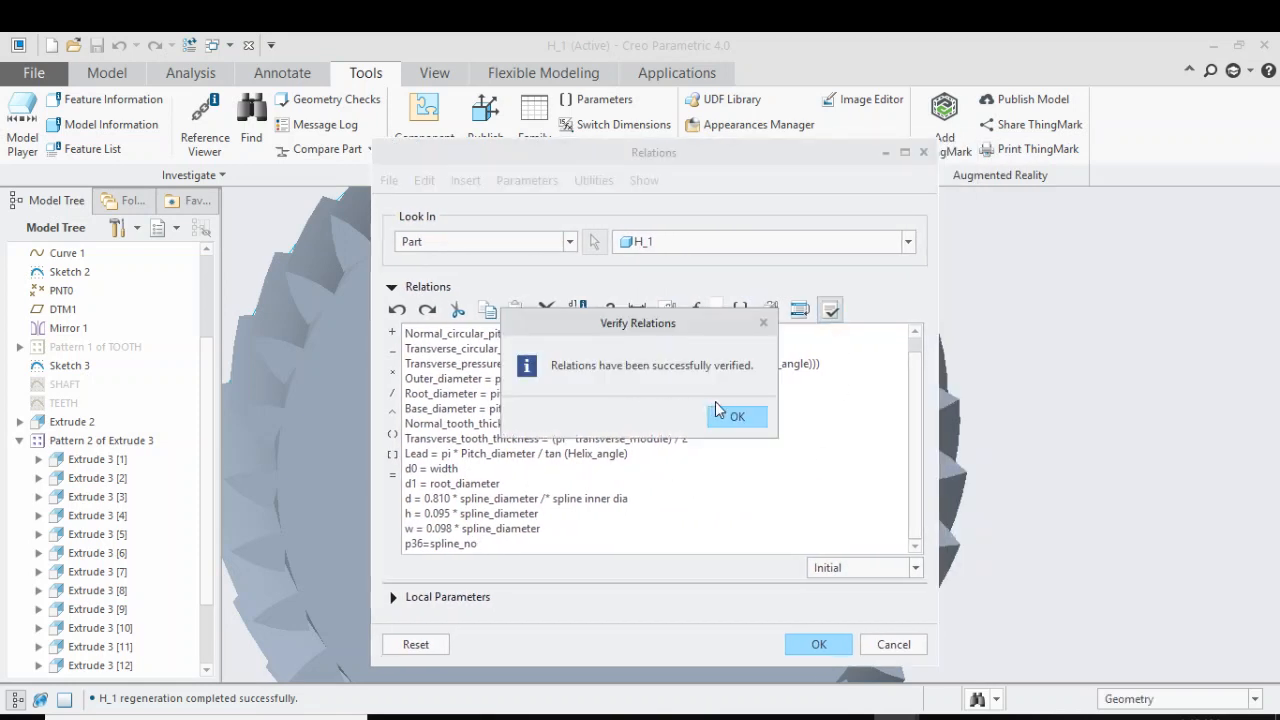
left_click(735, 418)
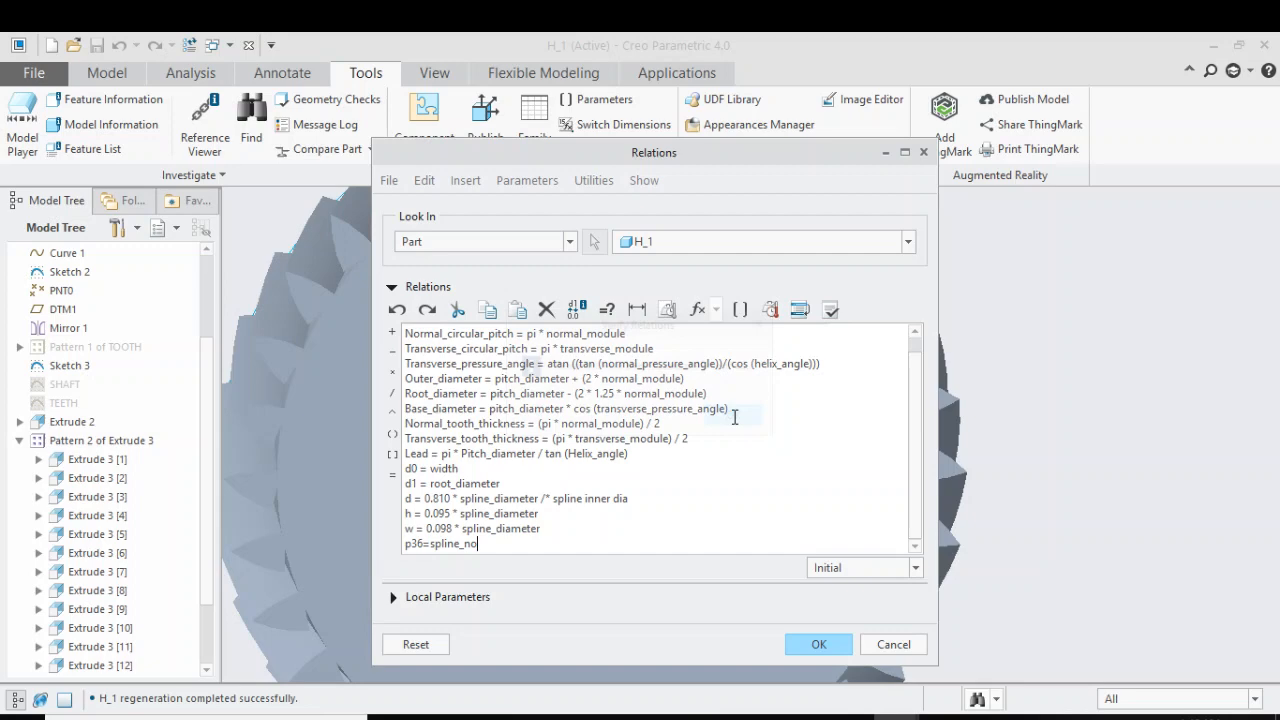
left_click(818, 645)
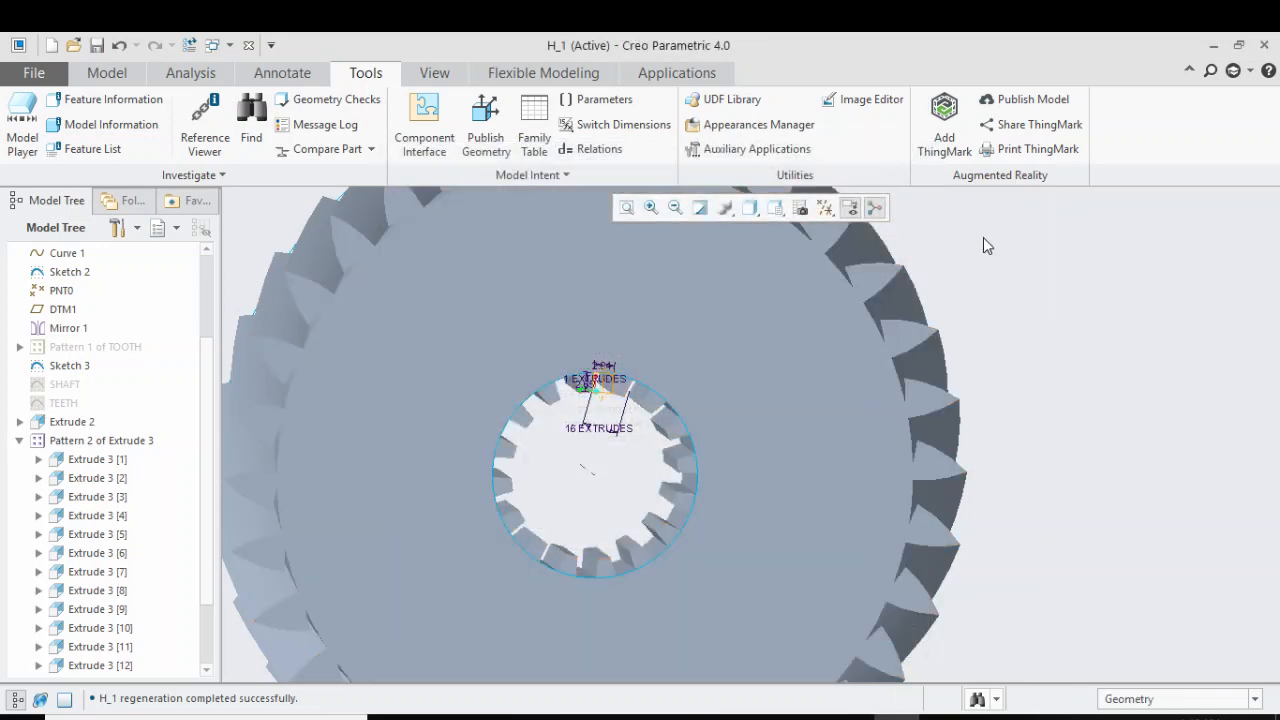
Set the SPLINE_NO parameter to 5 and regenerate the gear model
left_click(116, 73)
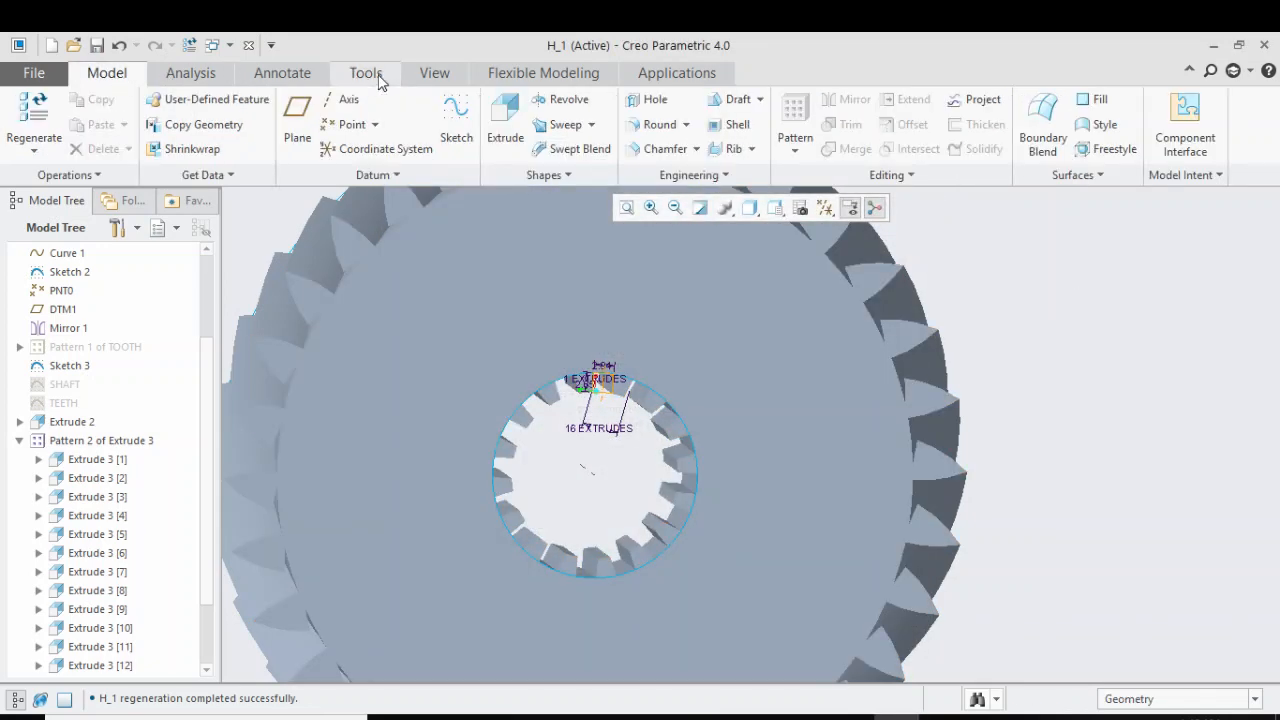
left_click(365, 73)
left_click(582, 104)
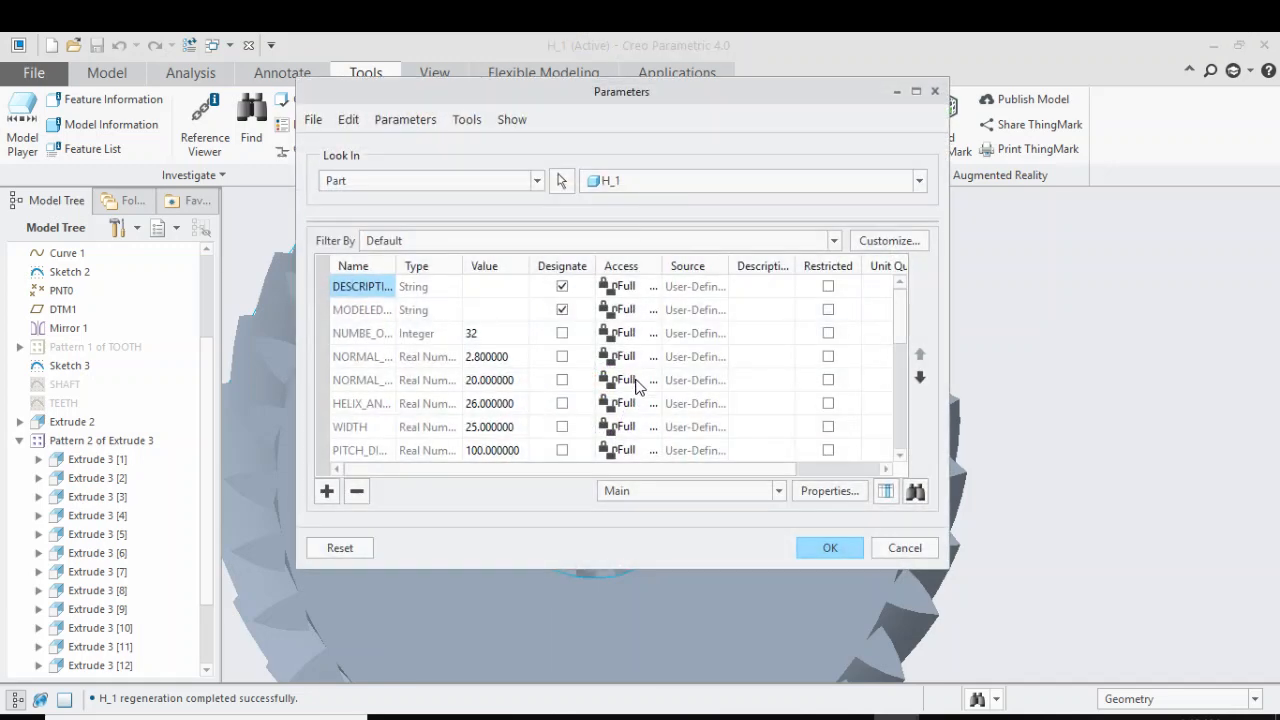
scroll(562, 388, "down", 3)
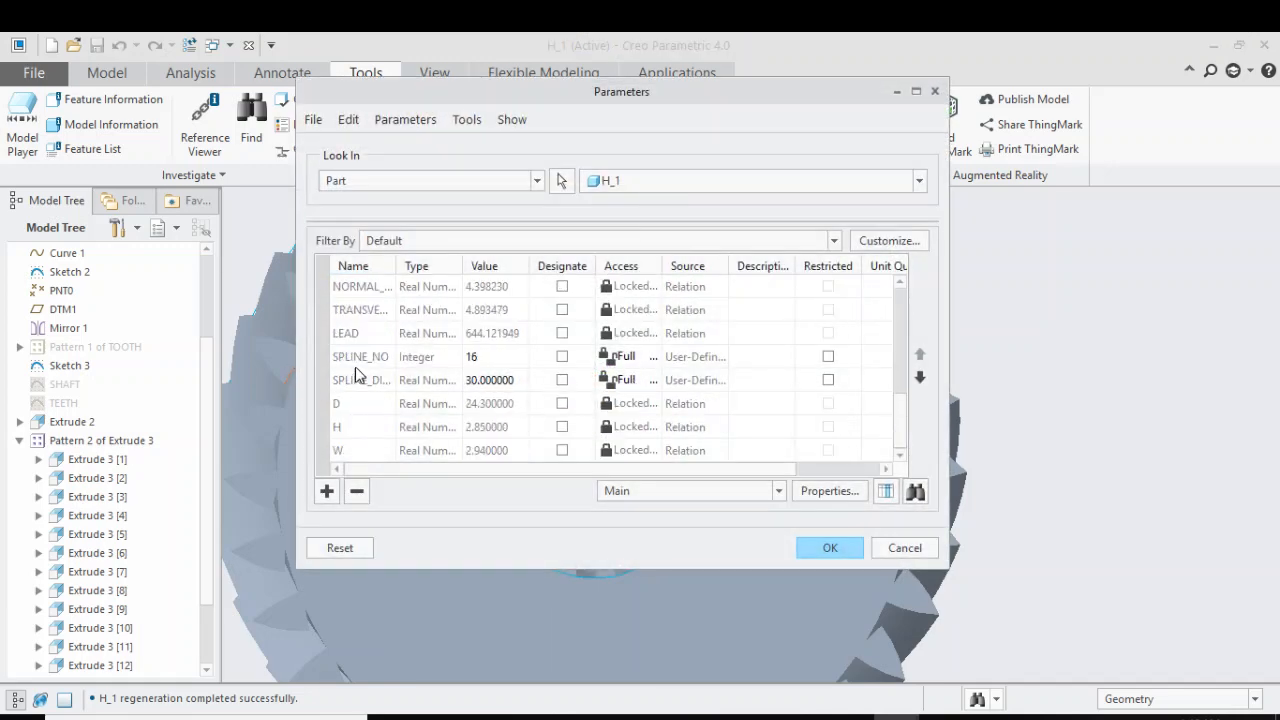
left_click(485, 356)
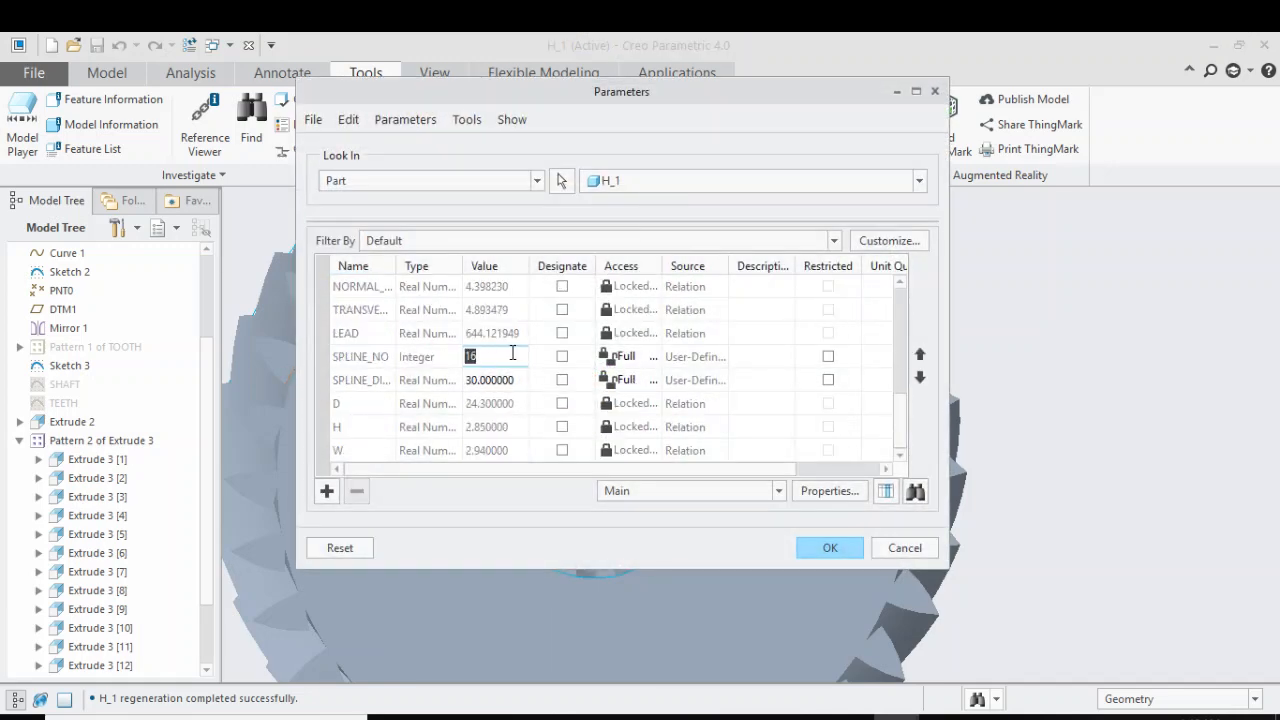
type("5")
key("Return")
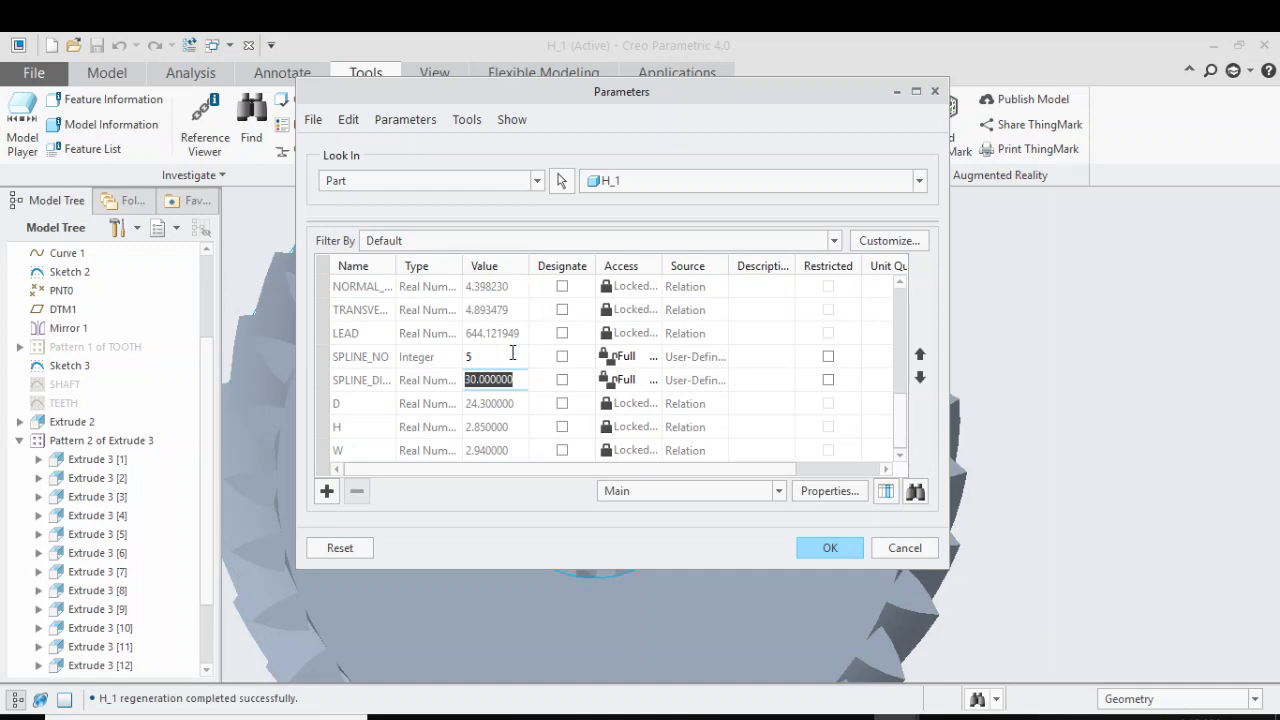
left_click(829, 548)
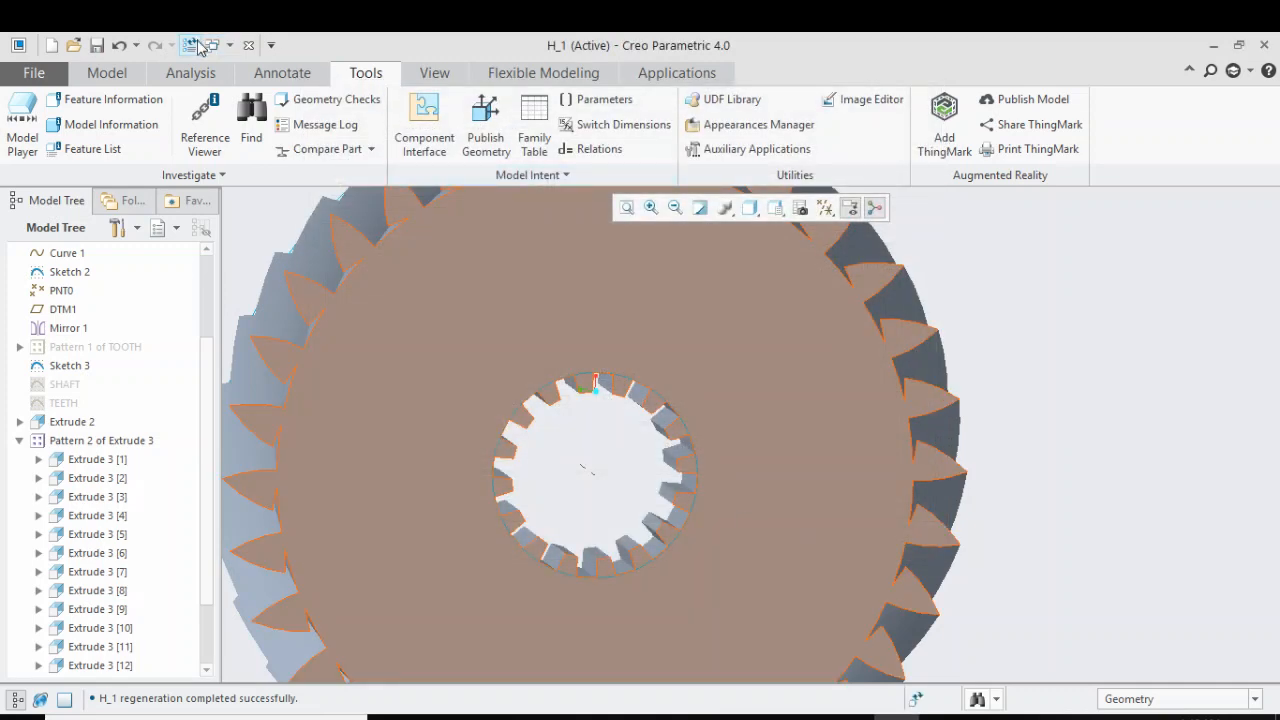
left_click(190, 45)
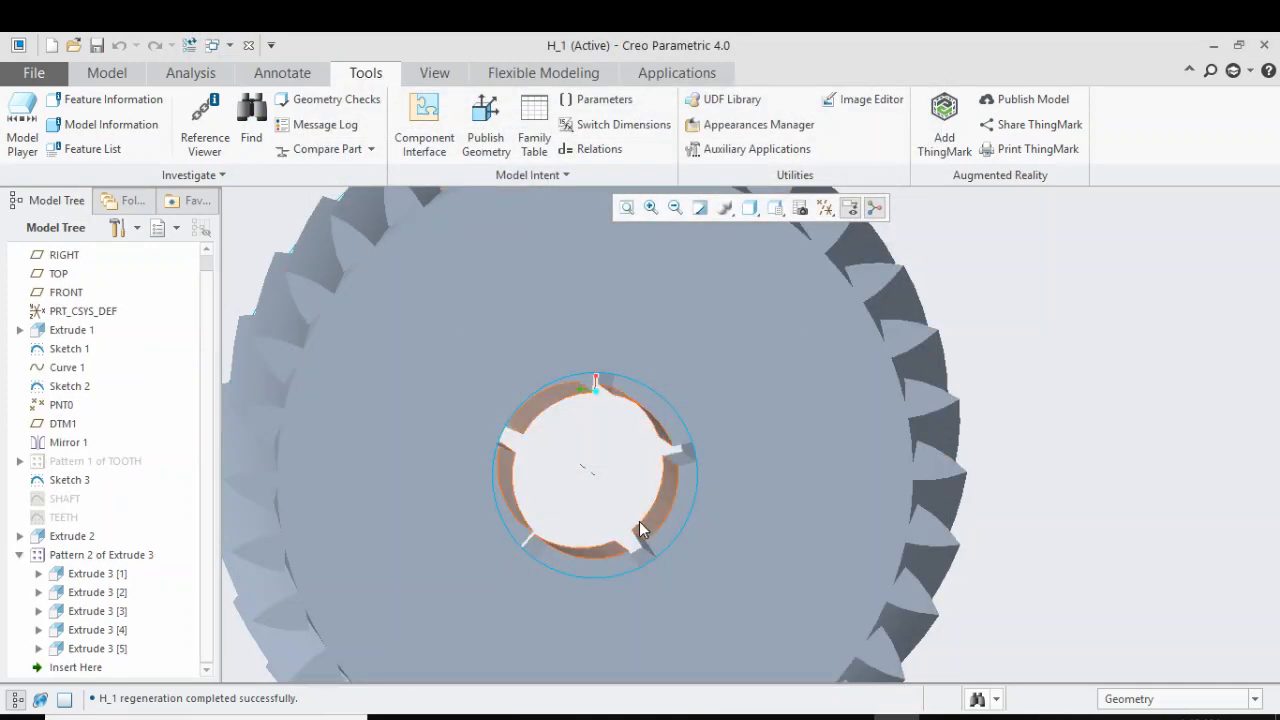
Turn on the display of all datum axes, points, coordinate systems and planes
middle_click_drag(639, 521, 608, 455)
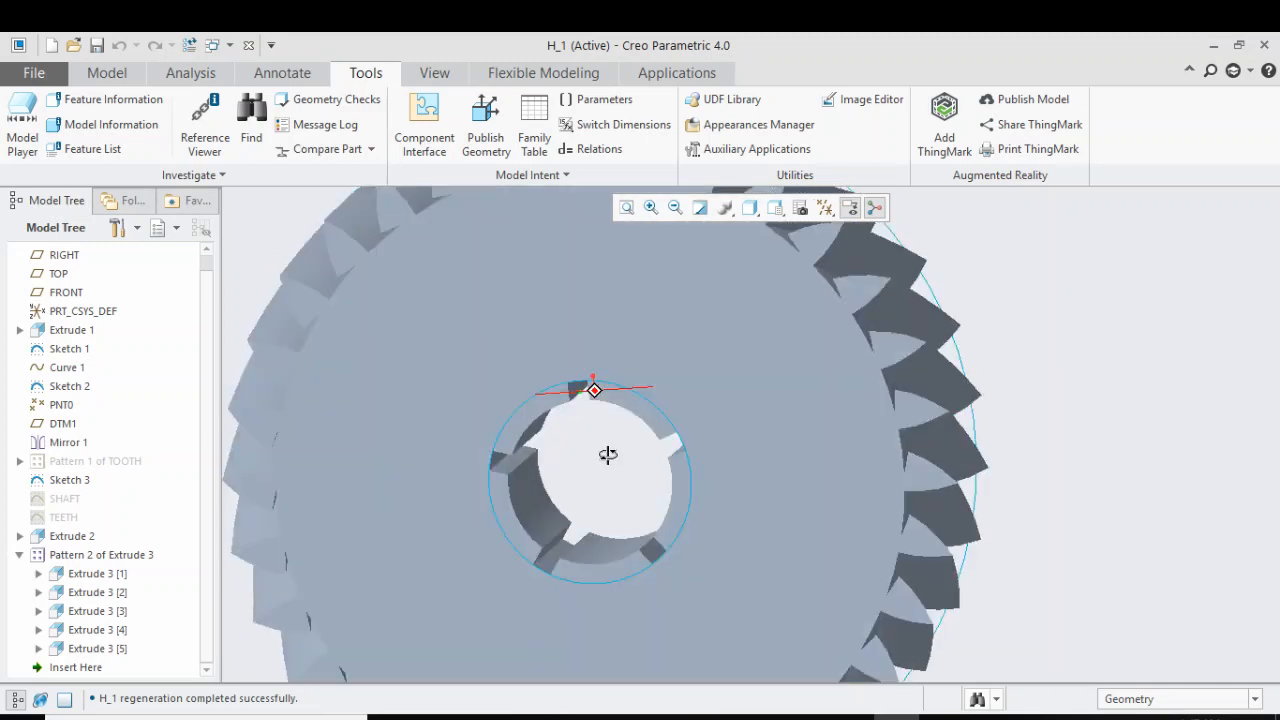
left_click(825, 207)
left_click(825, 207)
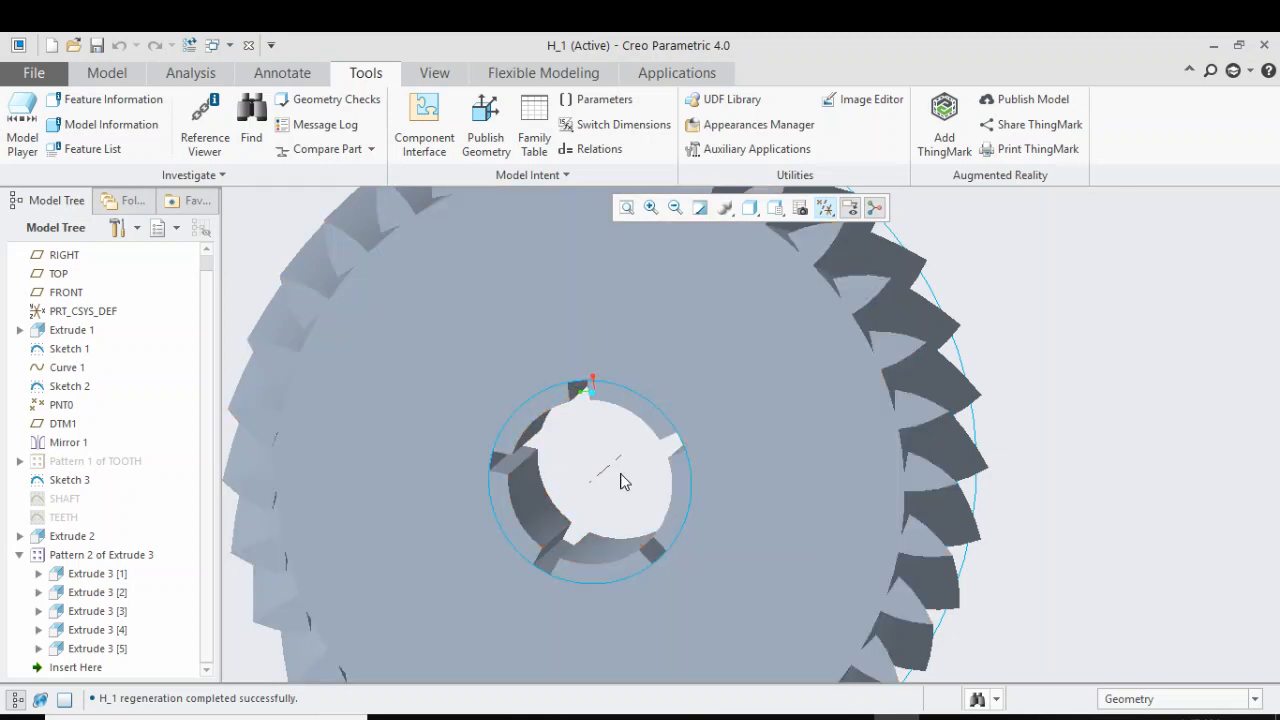
left_click(825, 207)
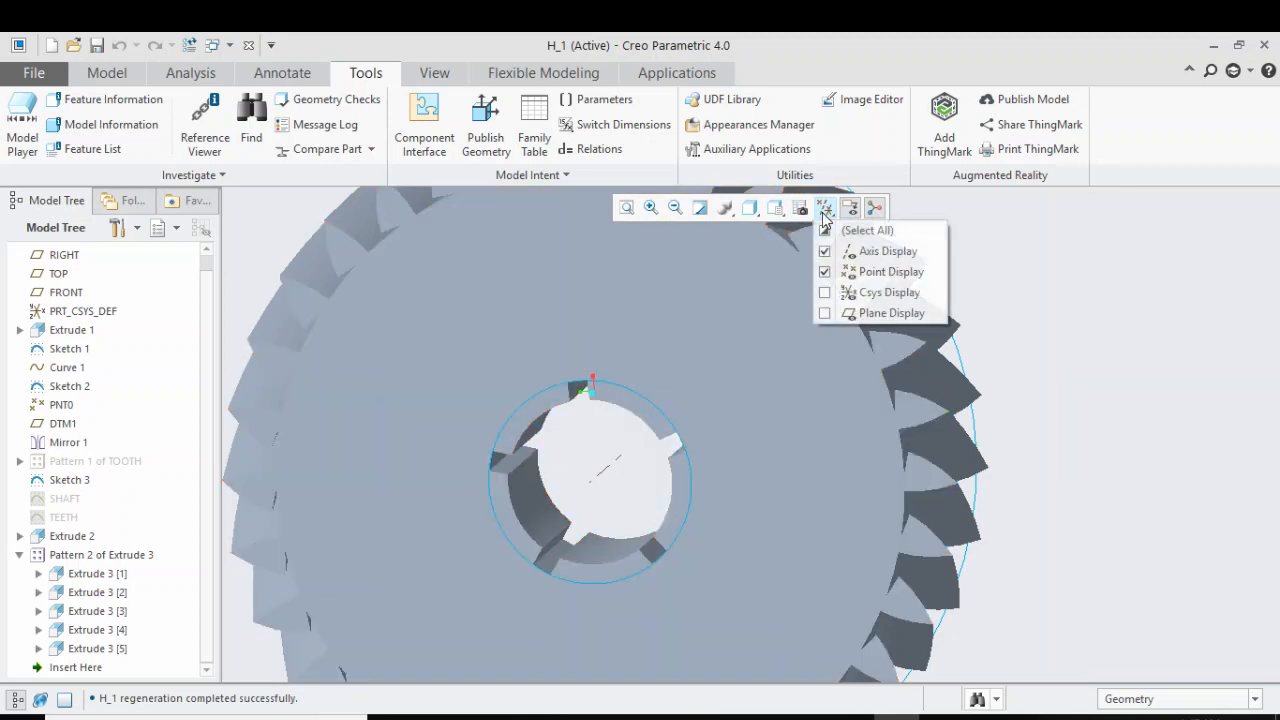
left_click(854, 236)
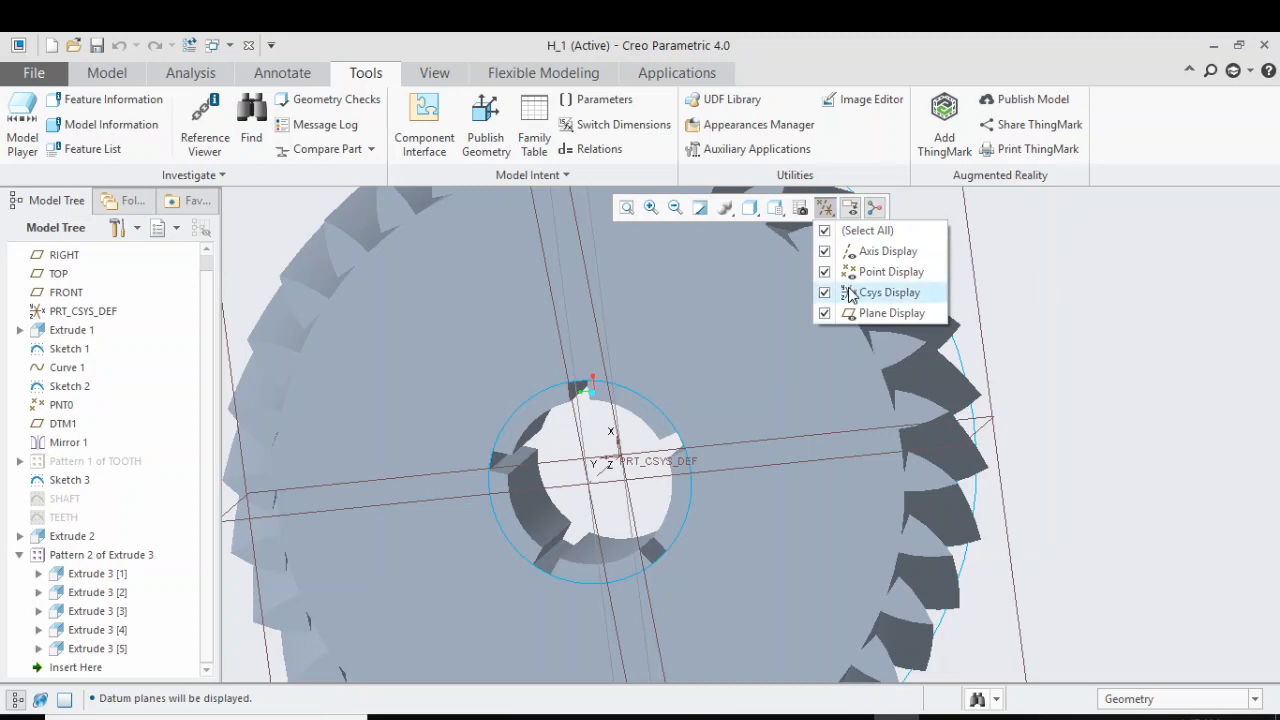
left_click(1110, 318)
middle_click_drag(1099, 315, 1094, 316)
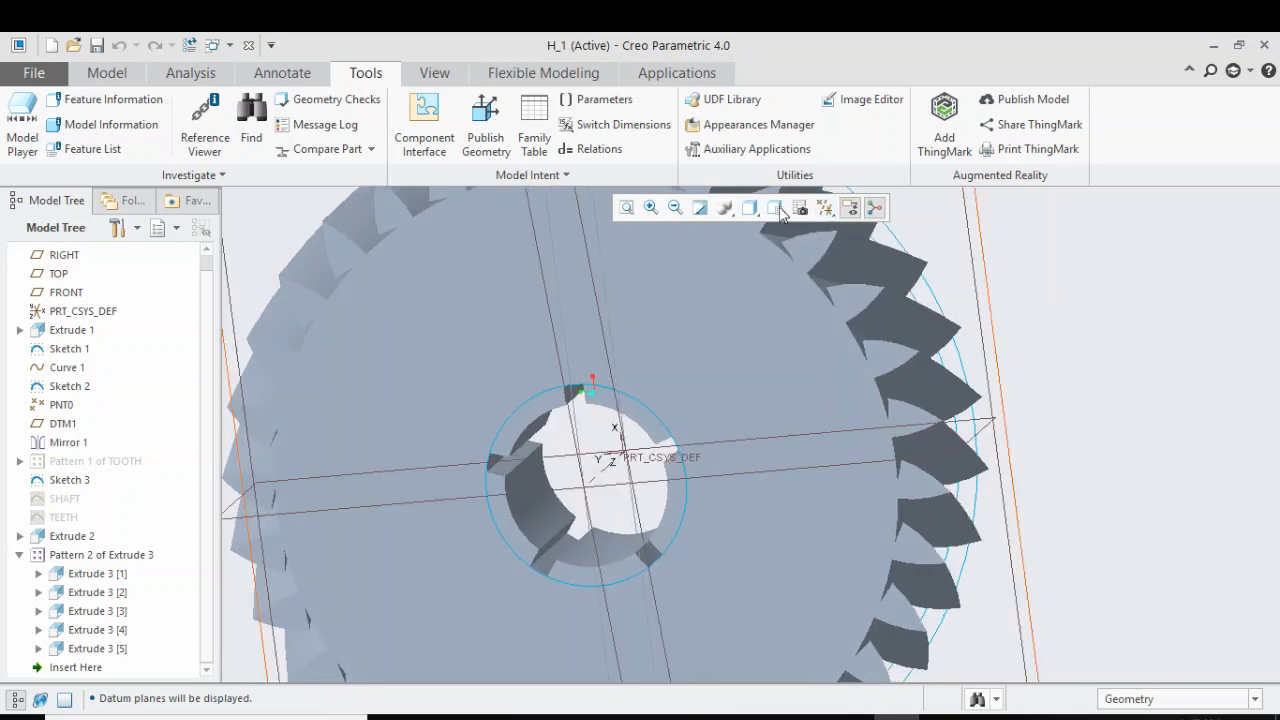
Set the SPLINE_NO parameter to 16 and regenerate the gear model
left_click(612, 106)
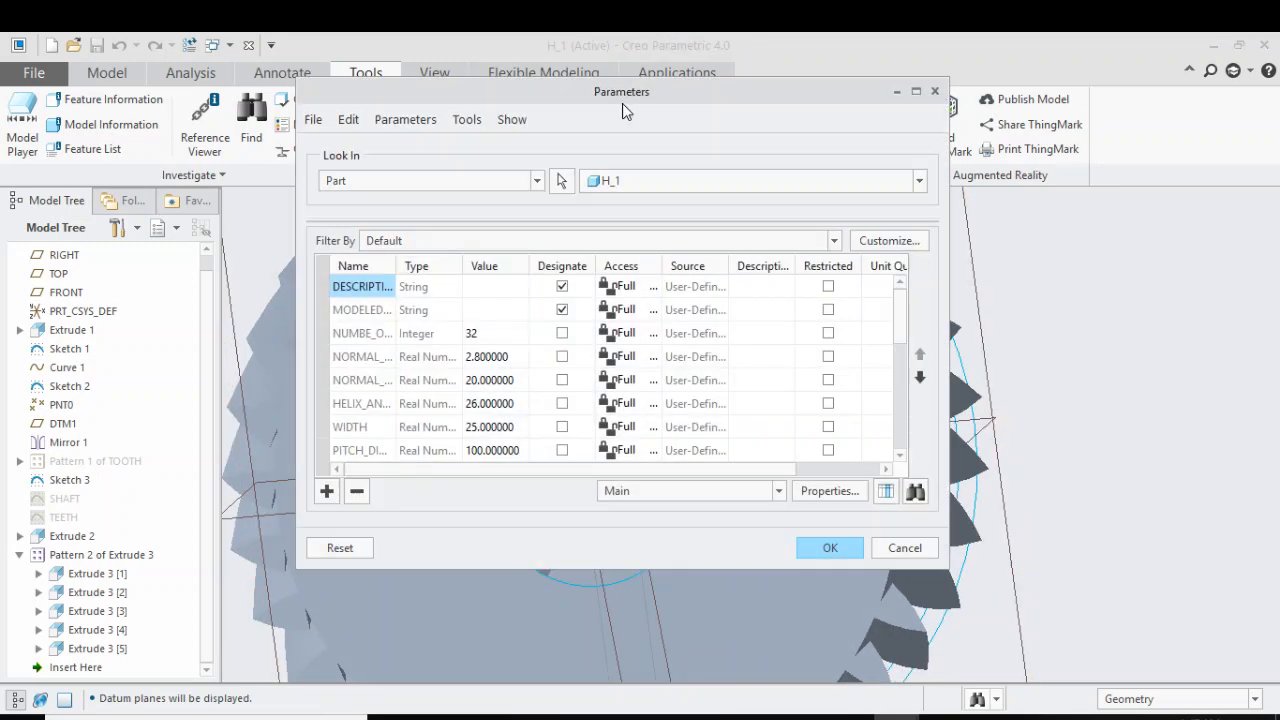
scroll(446, 403, "down", 2)
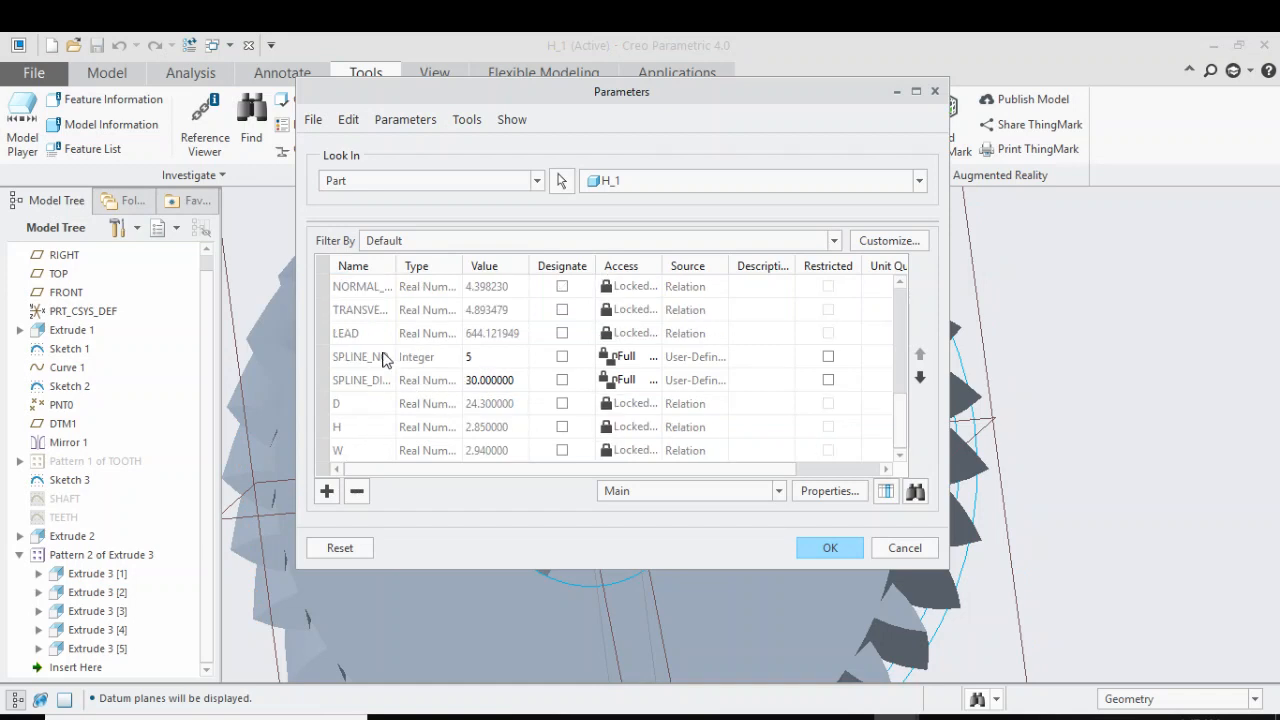
left_click(495, 358)
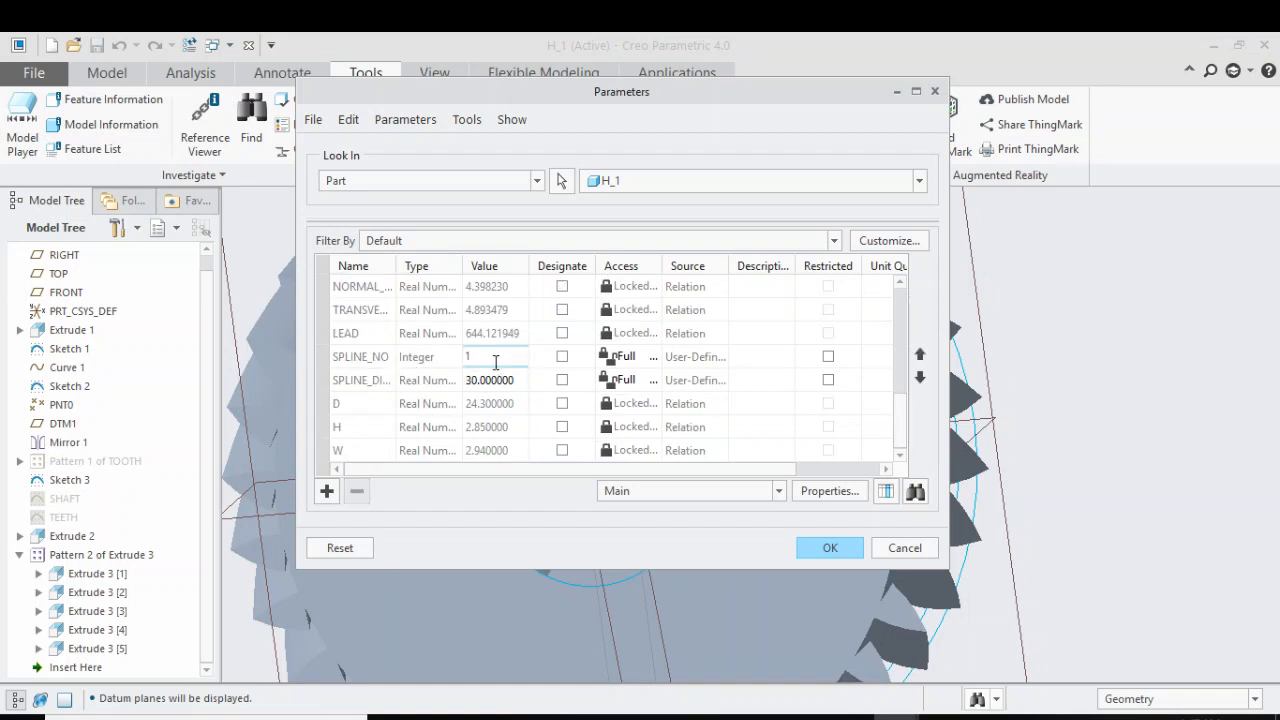
key("Return")
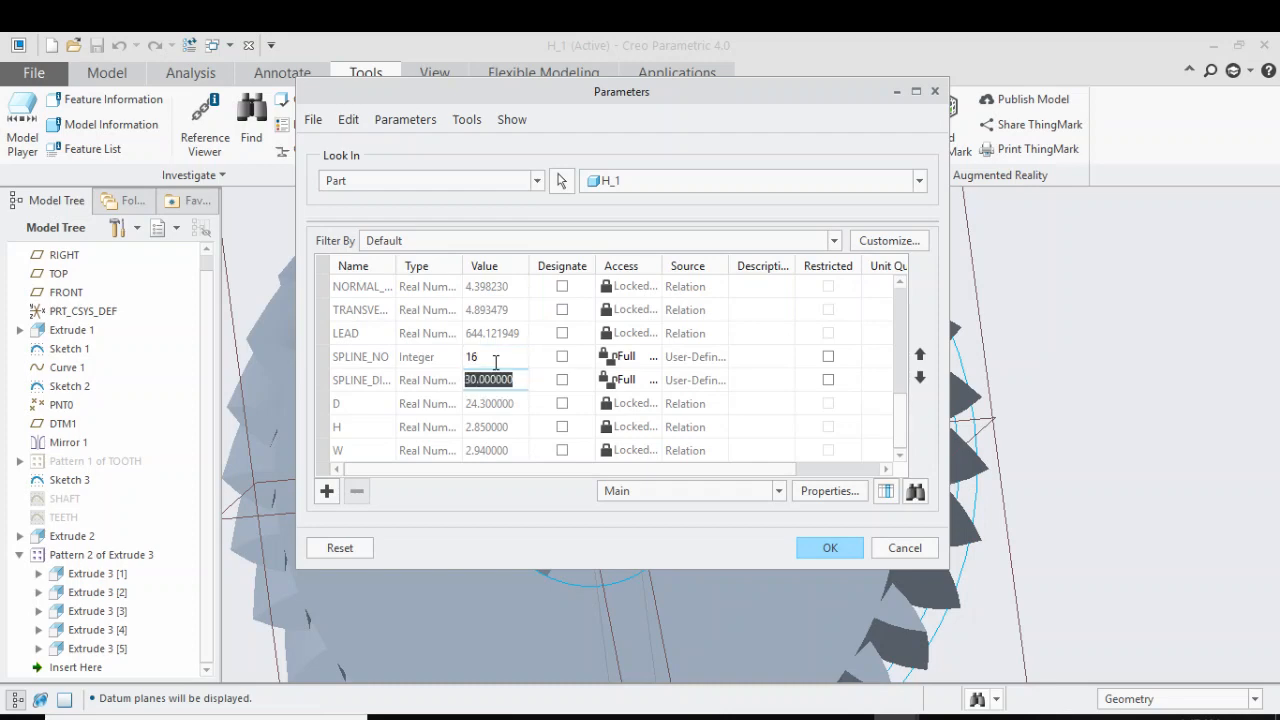
left_click(828, 547)
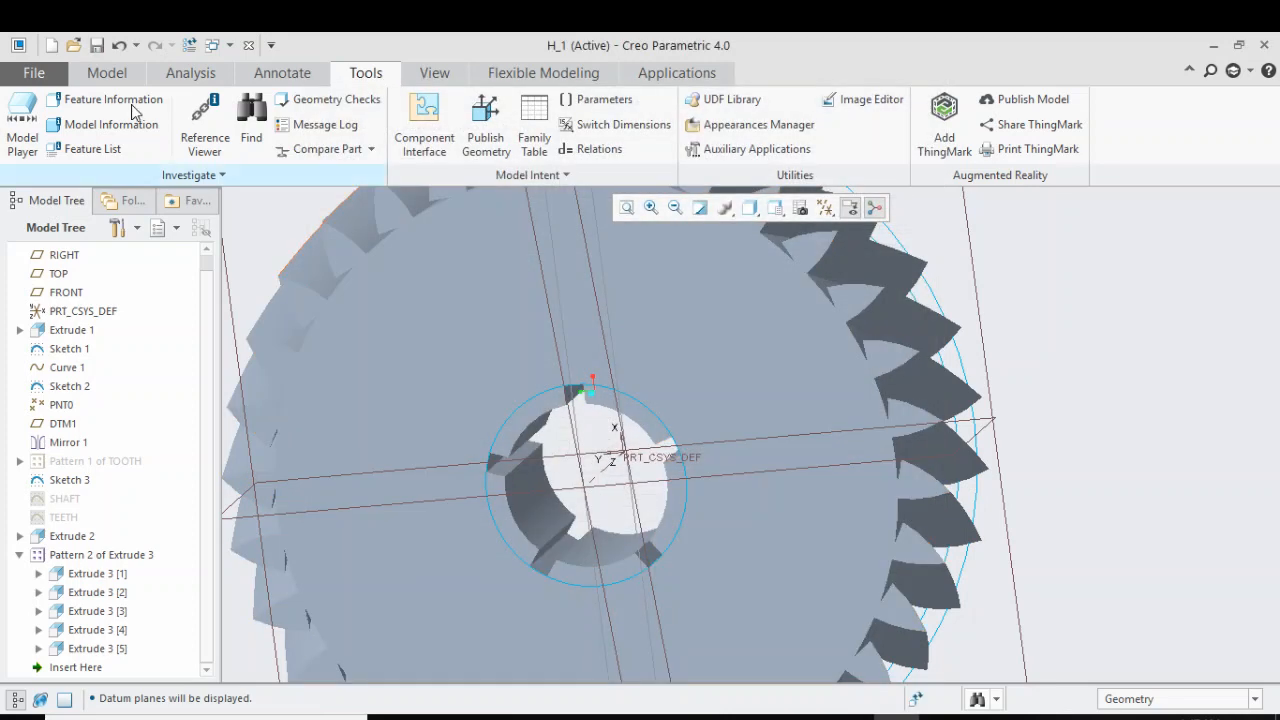
left_click(189, 45)
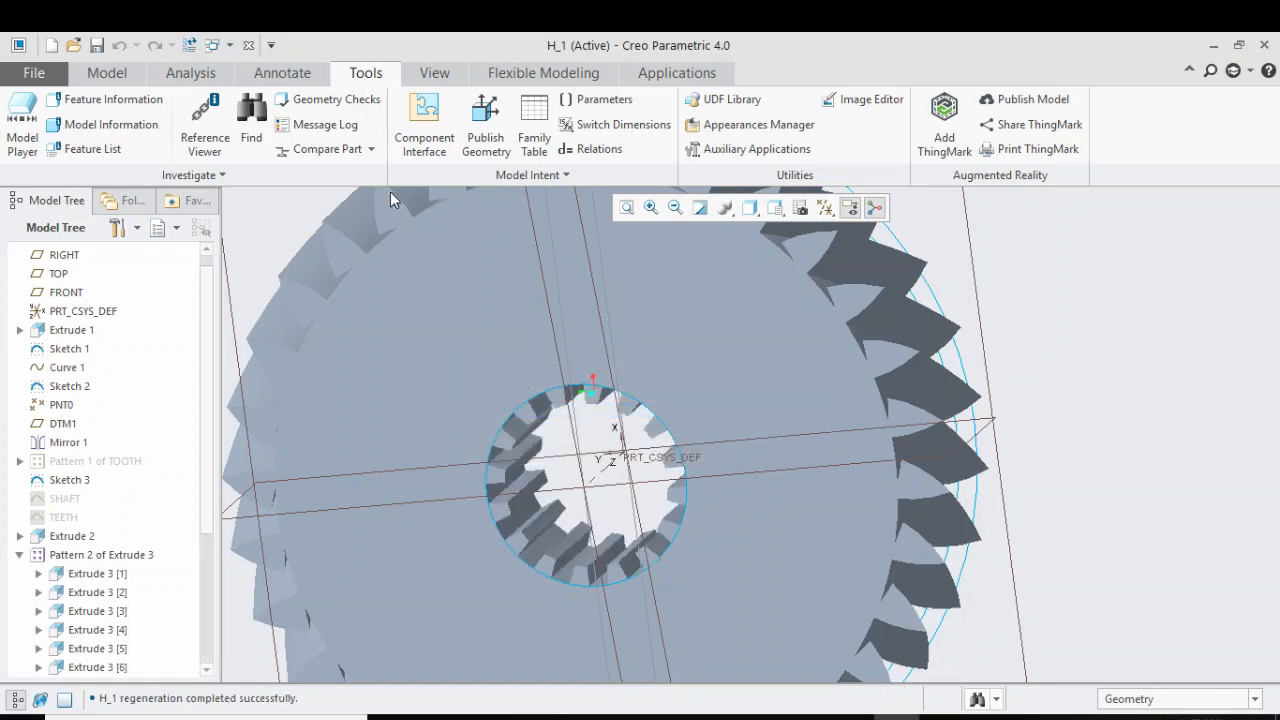
scroll(1083, 339, "up", 2)
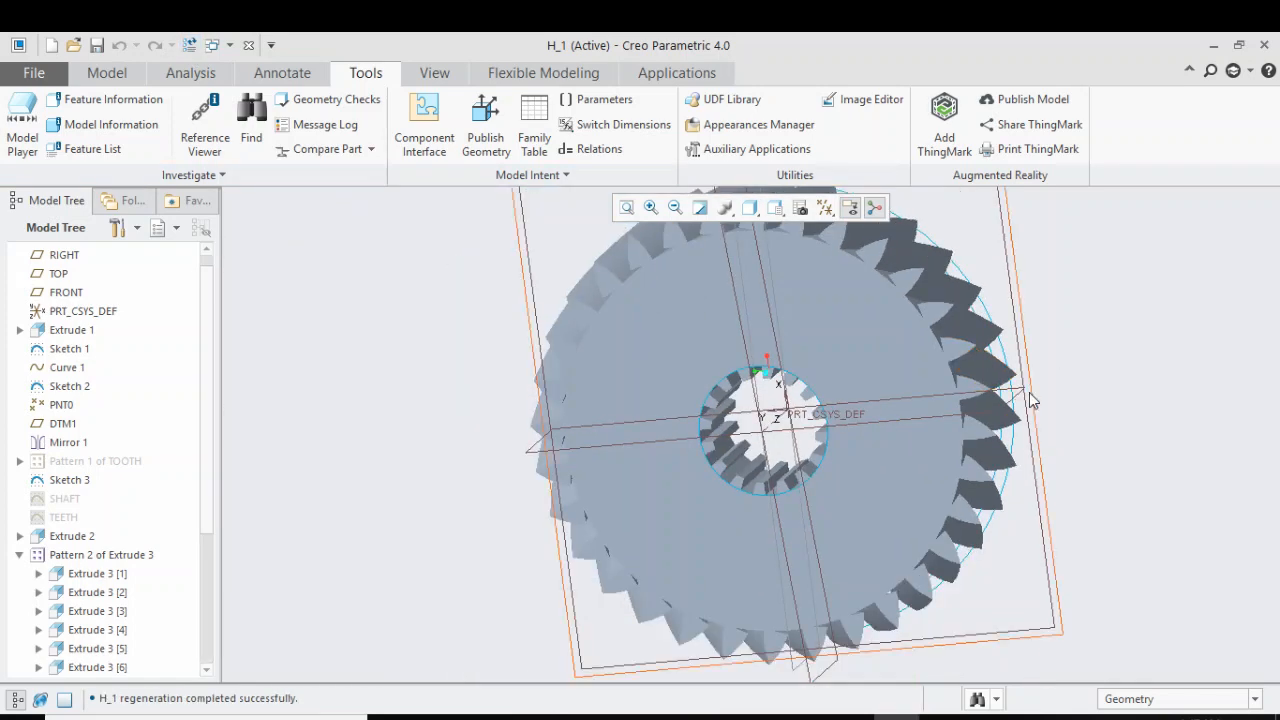
middle_click_drag(973, 442, 981, 437)
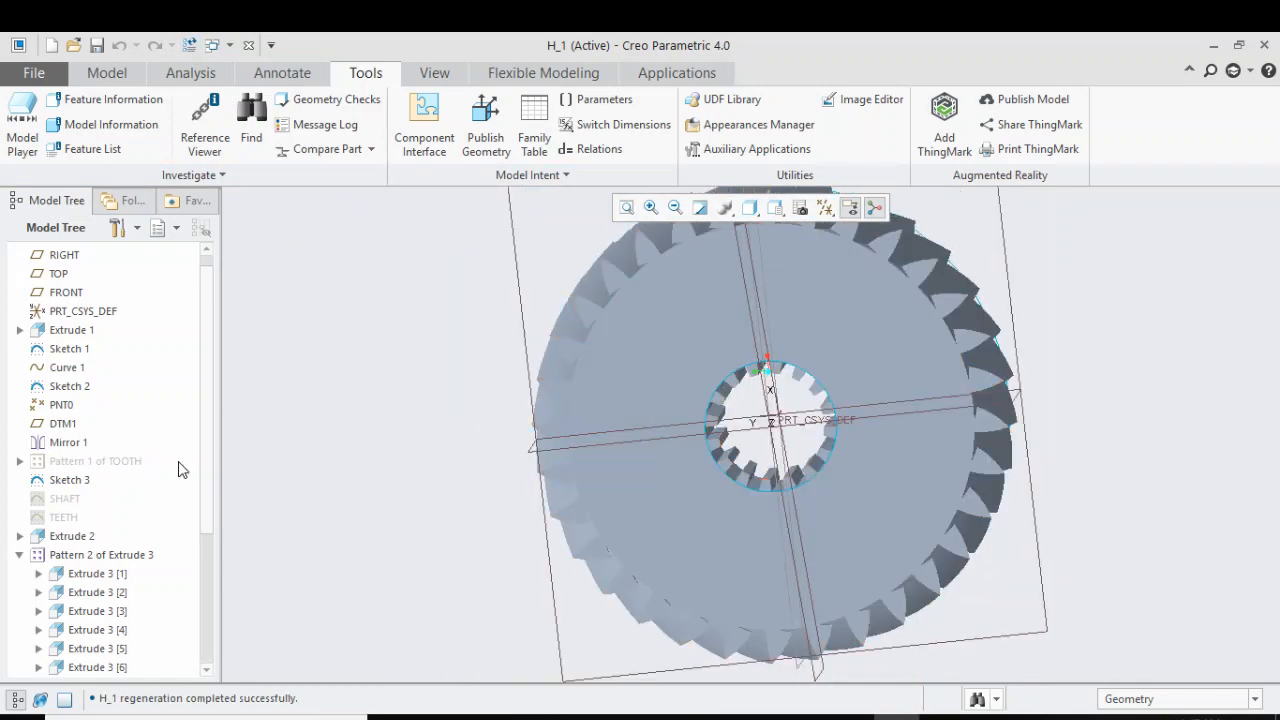
Collapse the Extrude 3 pattern in the model tree, then review its axis pattern definition and accept it without changes
left_click_drag(206, 463, 211, 670)
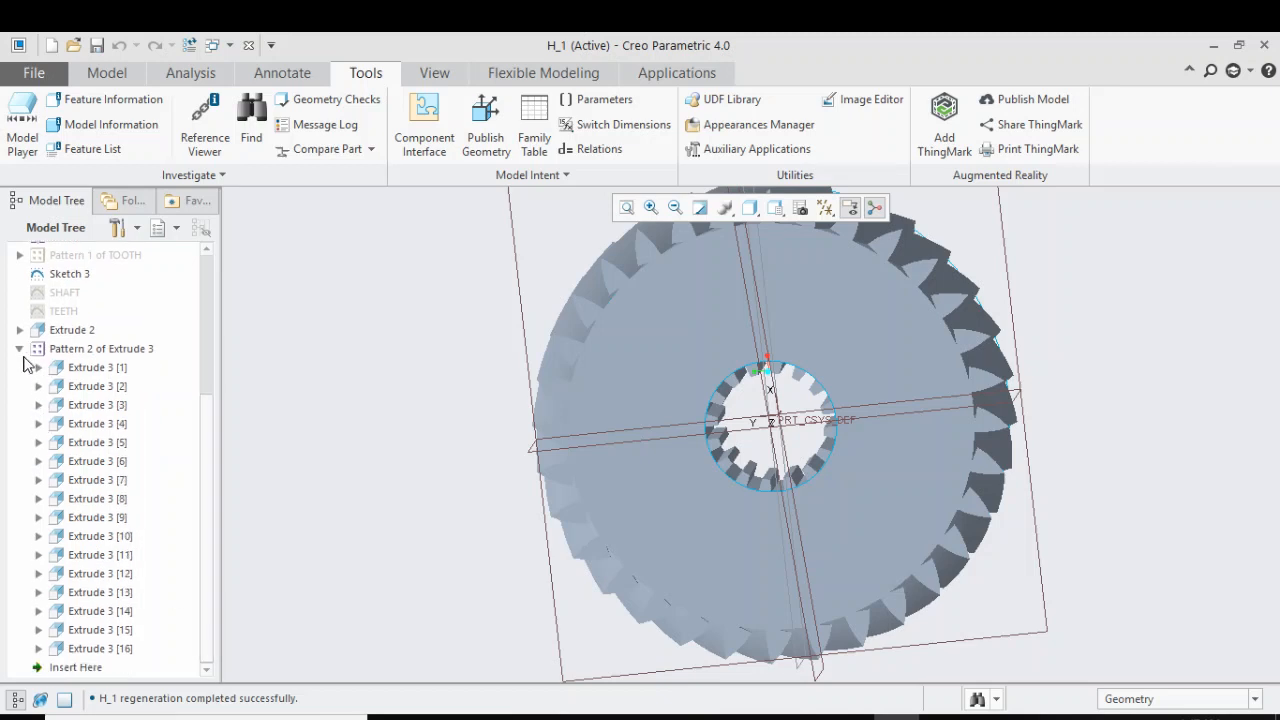
left_click(19, 349)
left_click(120, 570)
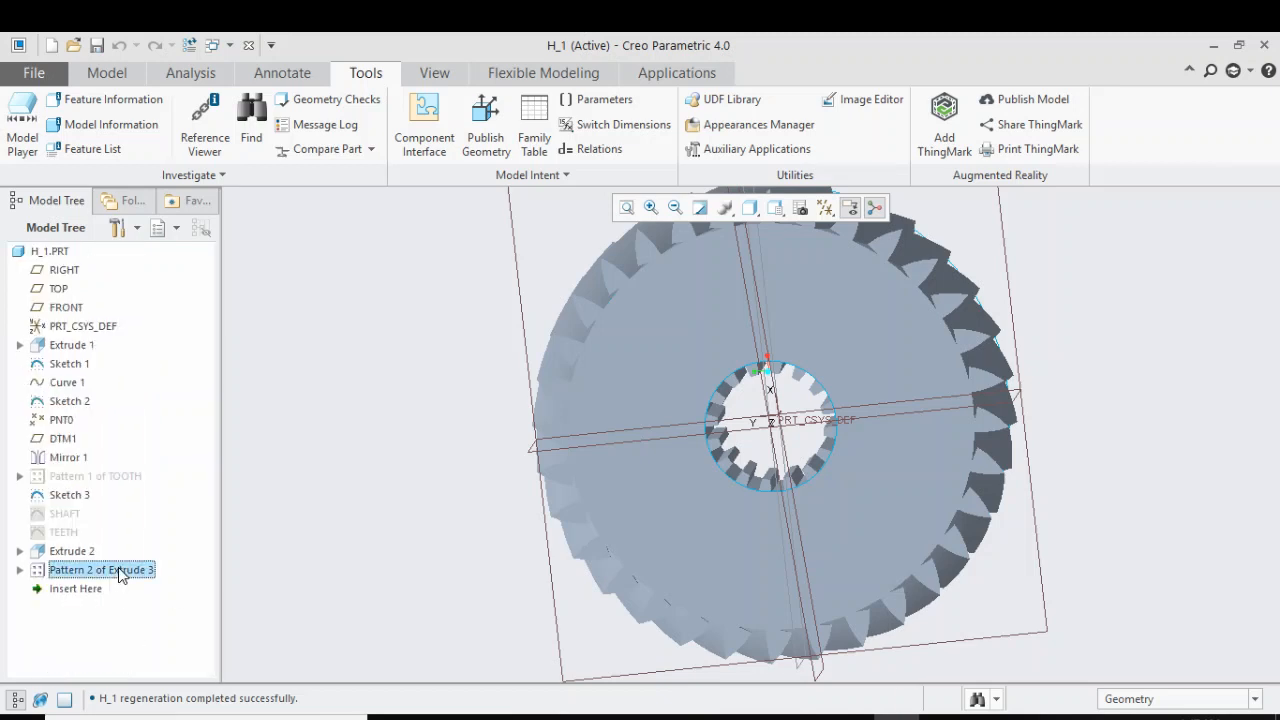
left_click(155, 458)
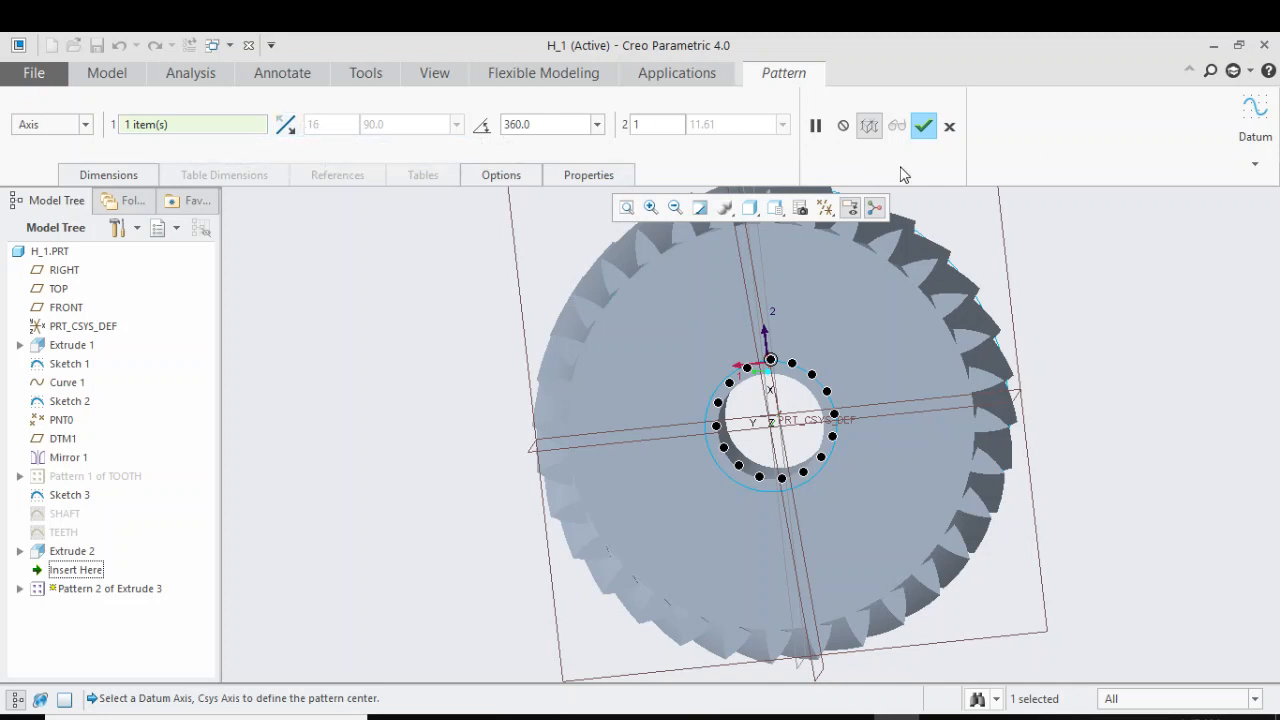
left_click(926, 128)
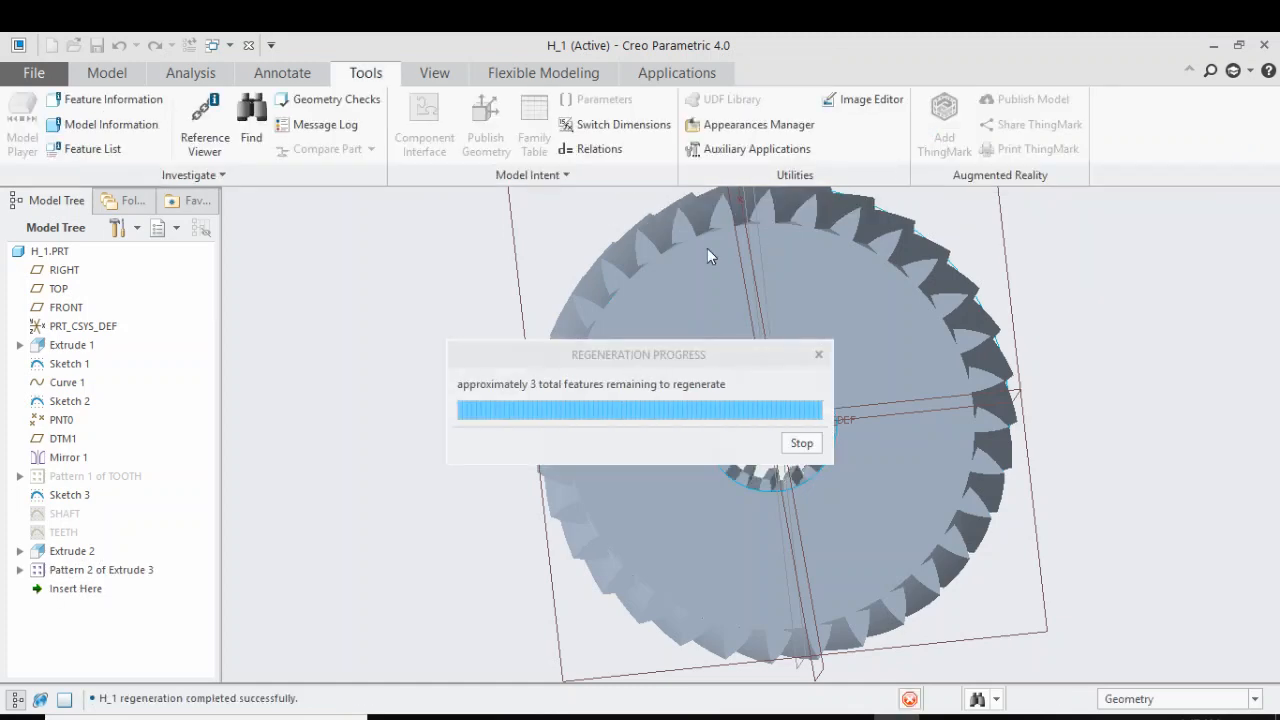
scroll(437, 459, "down", 3)
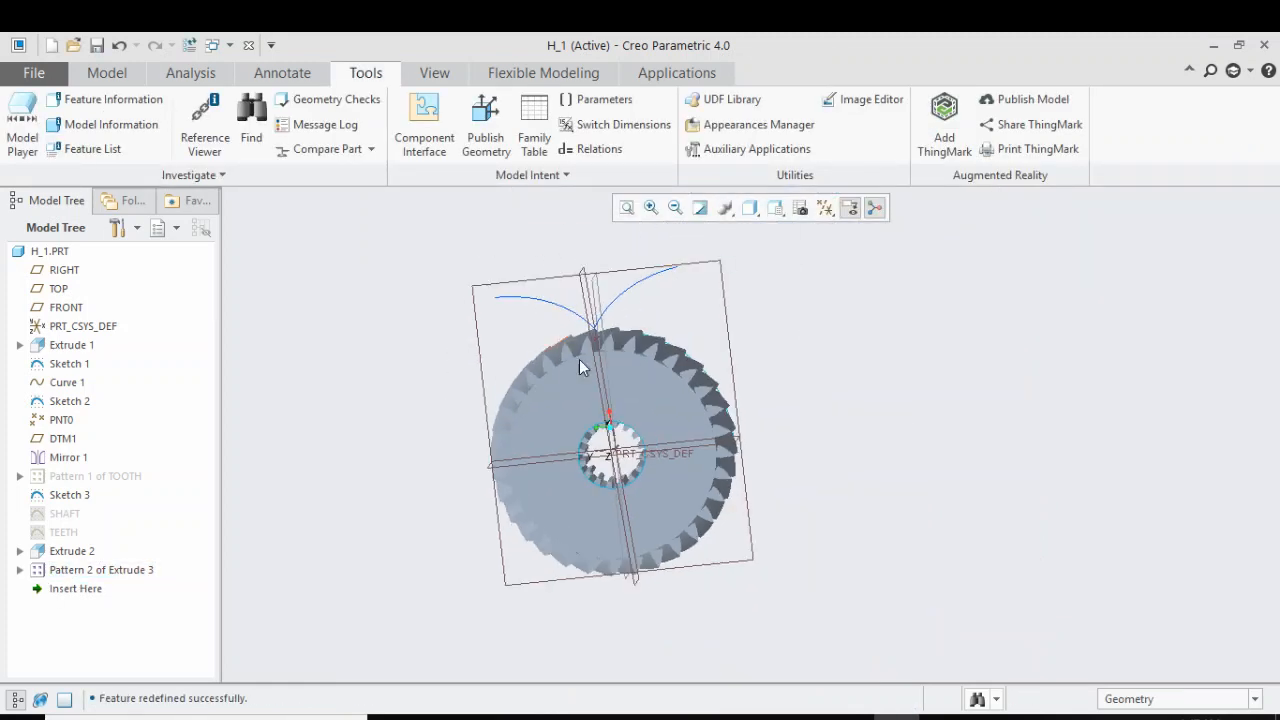
middle_click_drag(579, 359, 597, 412)
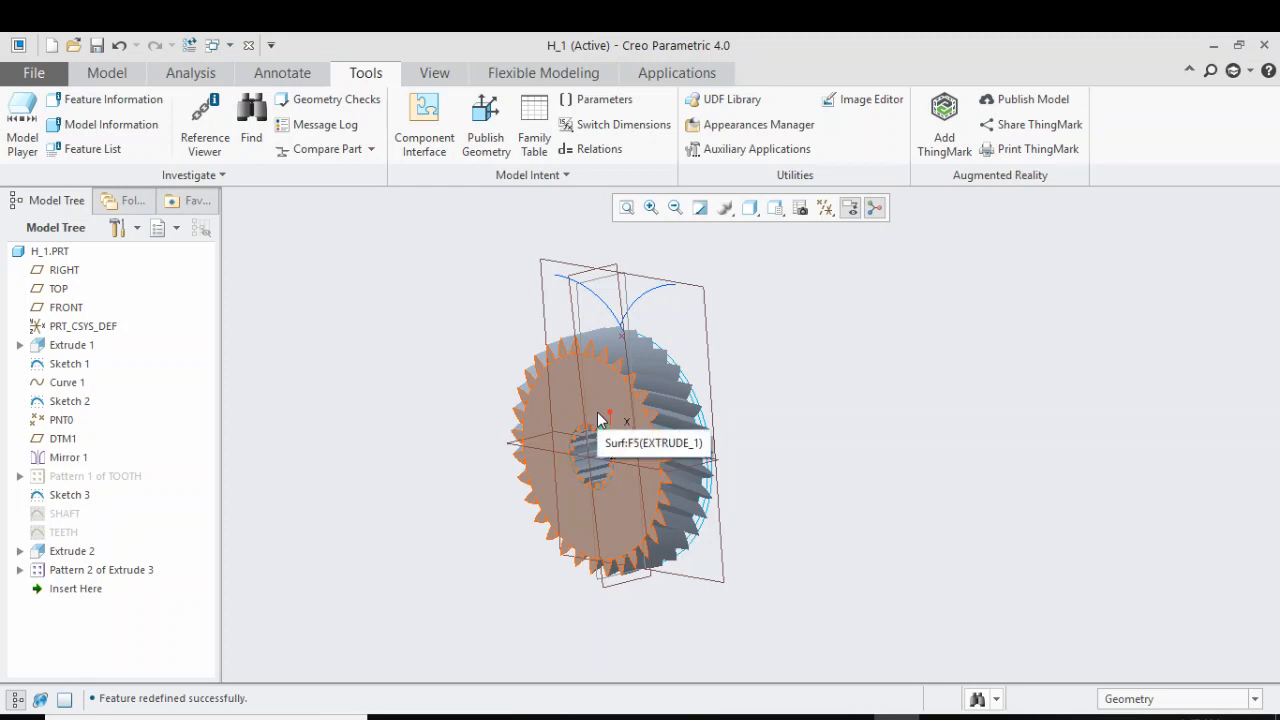
mouse_move(675, 422)
middle_mouse_down()
mouse_move(795, 405)
mouse_move(780, 388)
mouse_move(770, 401)
middle_mouse_up()
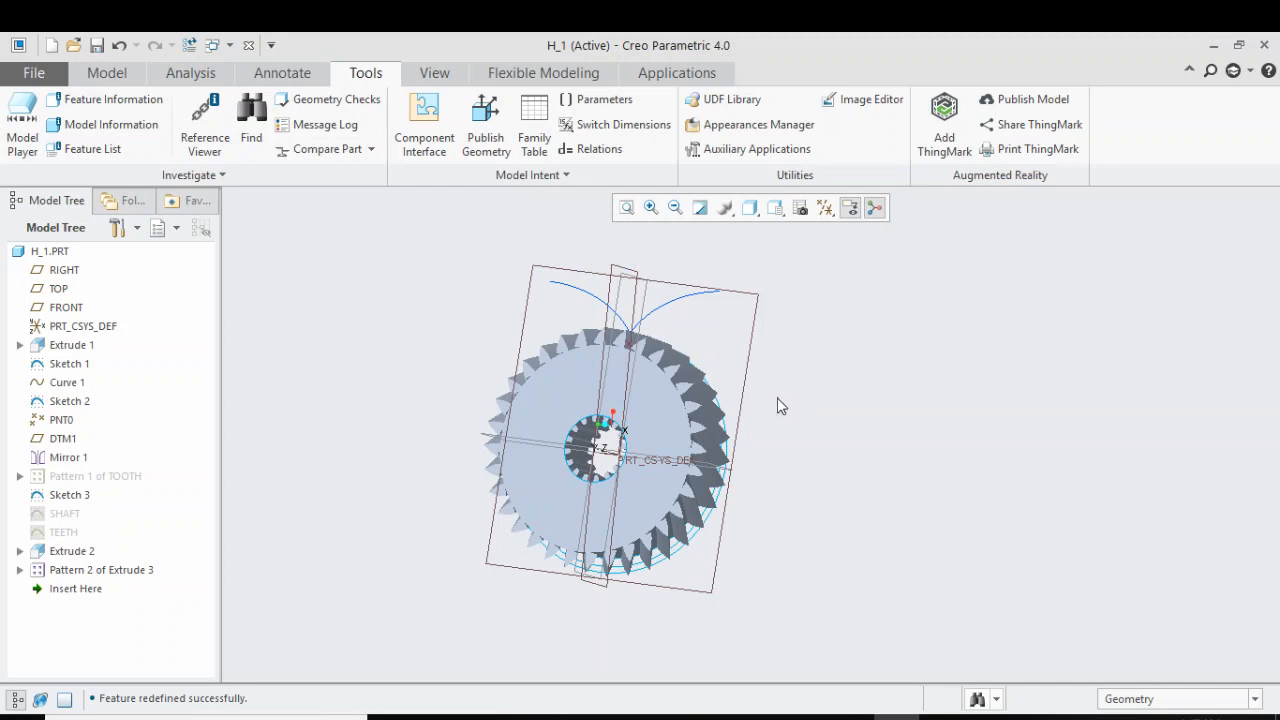
middle_click_drag(760, 355, 838, 387)
left_click(1057, 715)
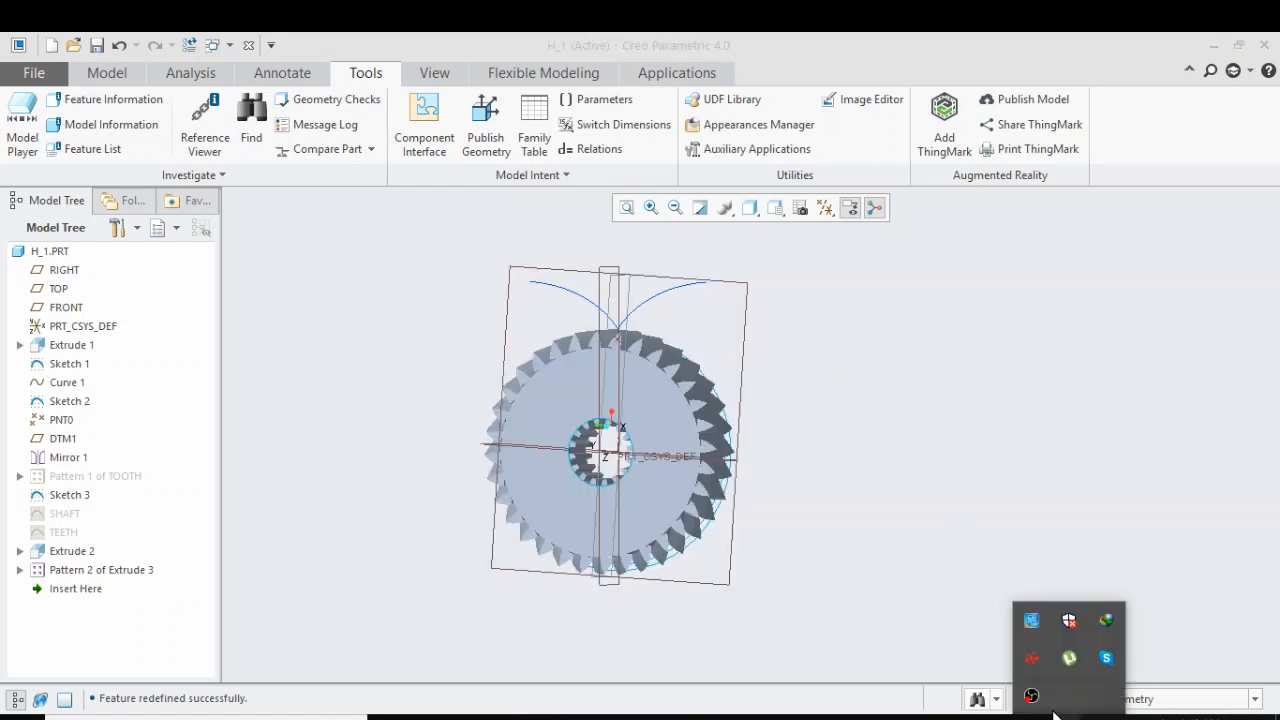